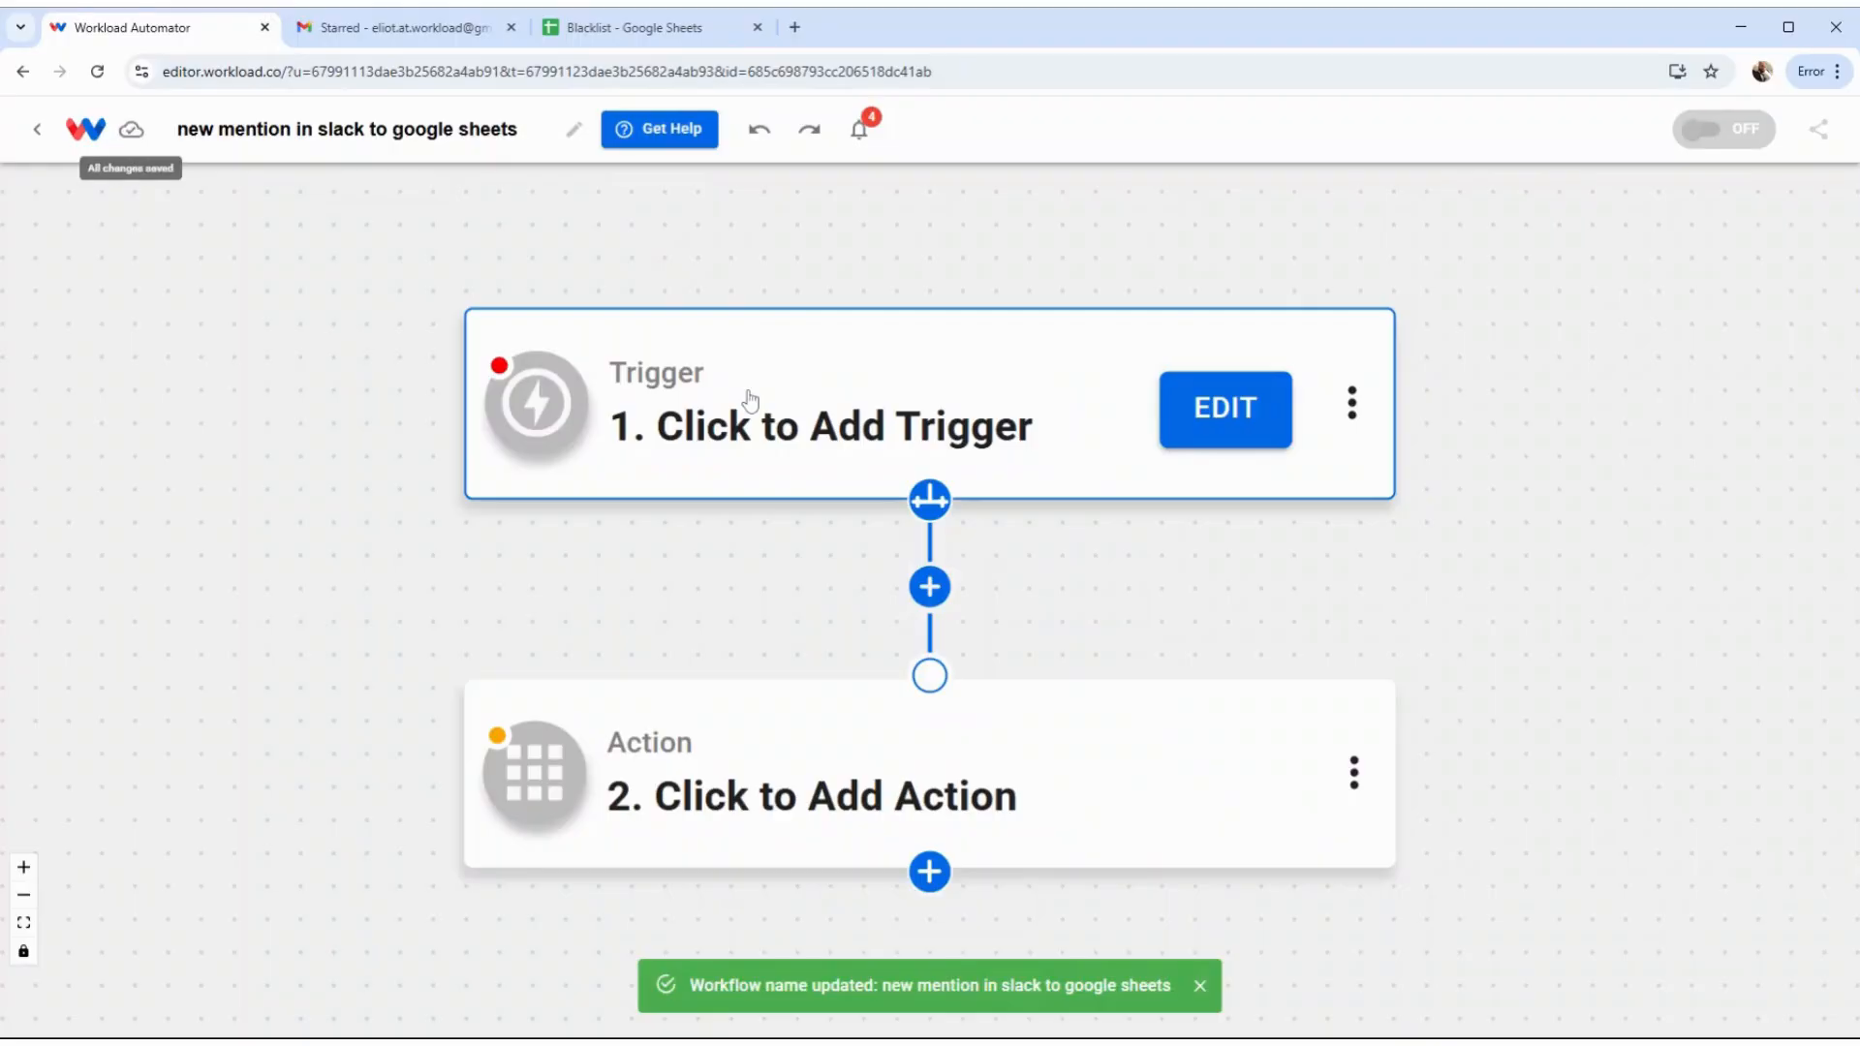
Set Slack as the app for the workflow's trigger
{"action": "left_click", "coordinate": [750, 399]}
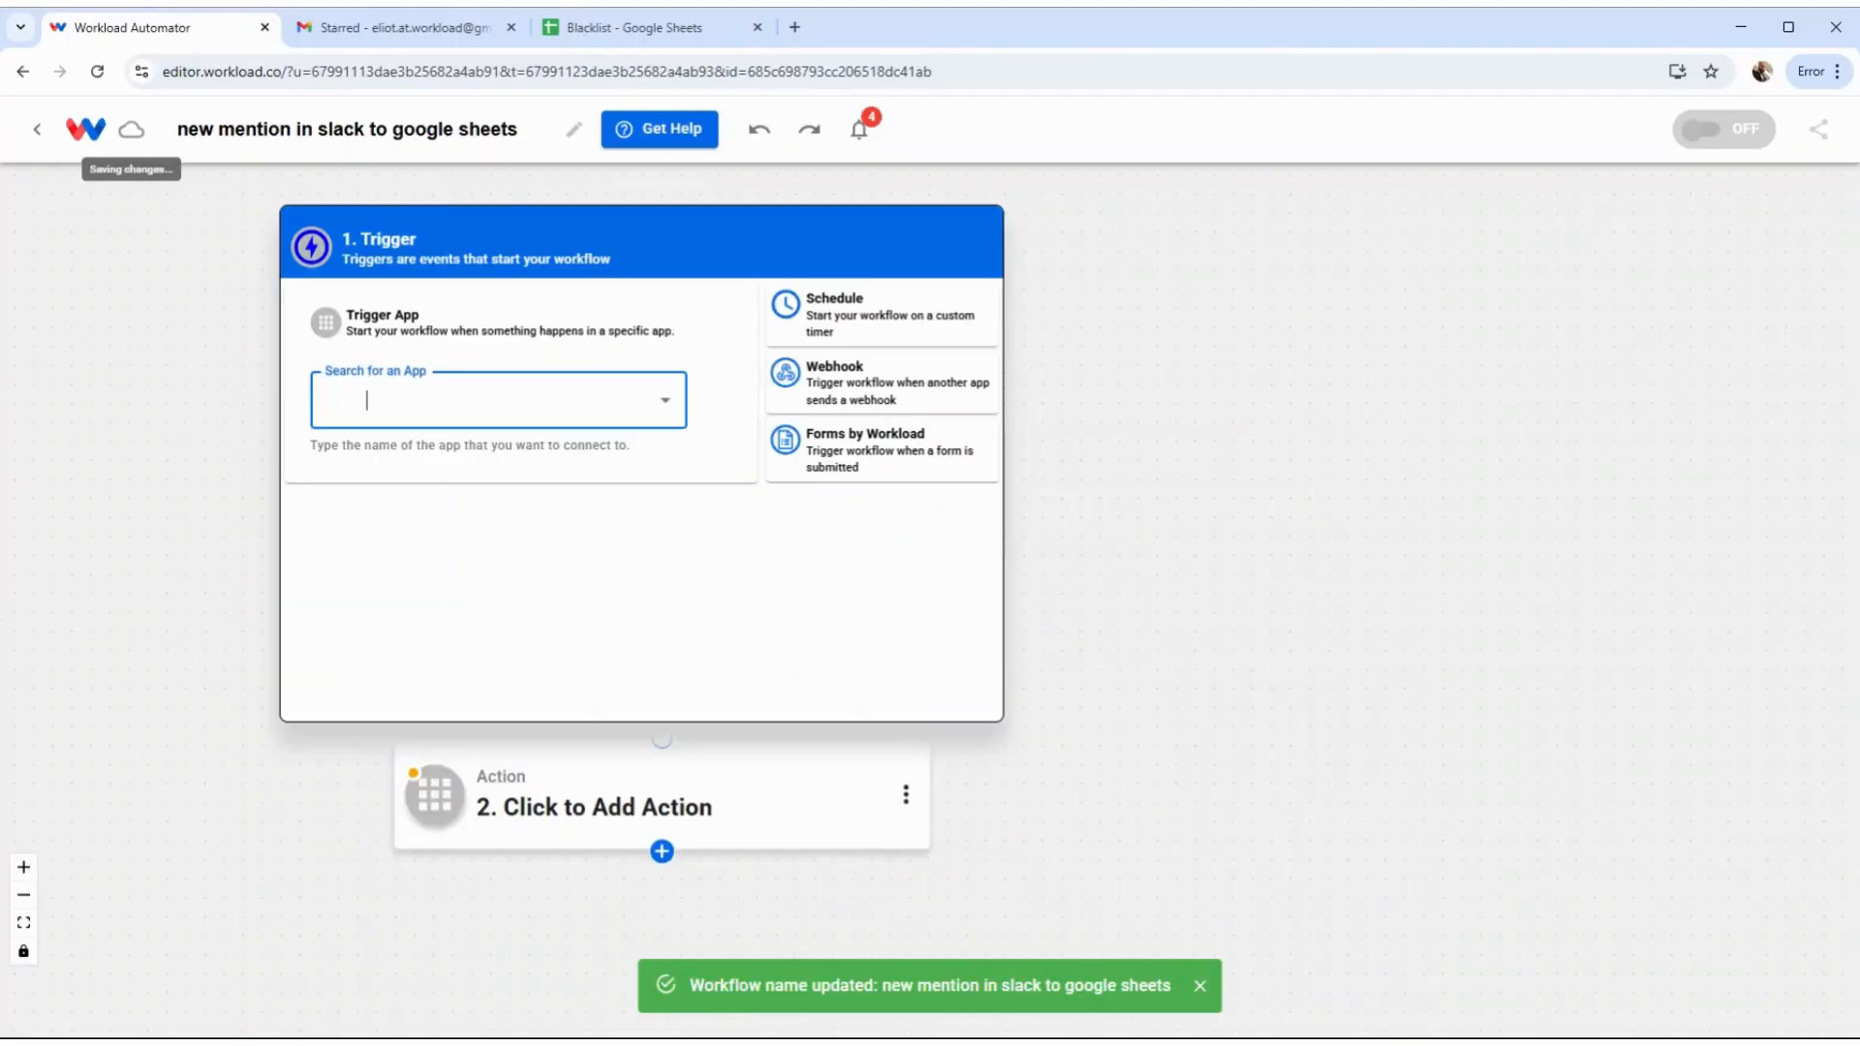
{"action": "type", "text": "sla"}
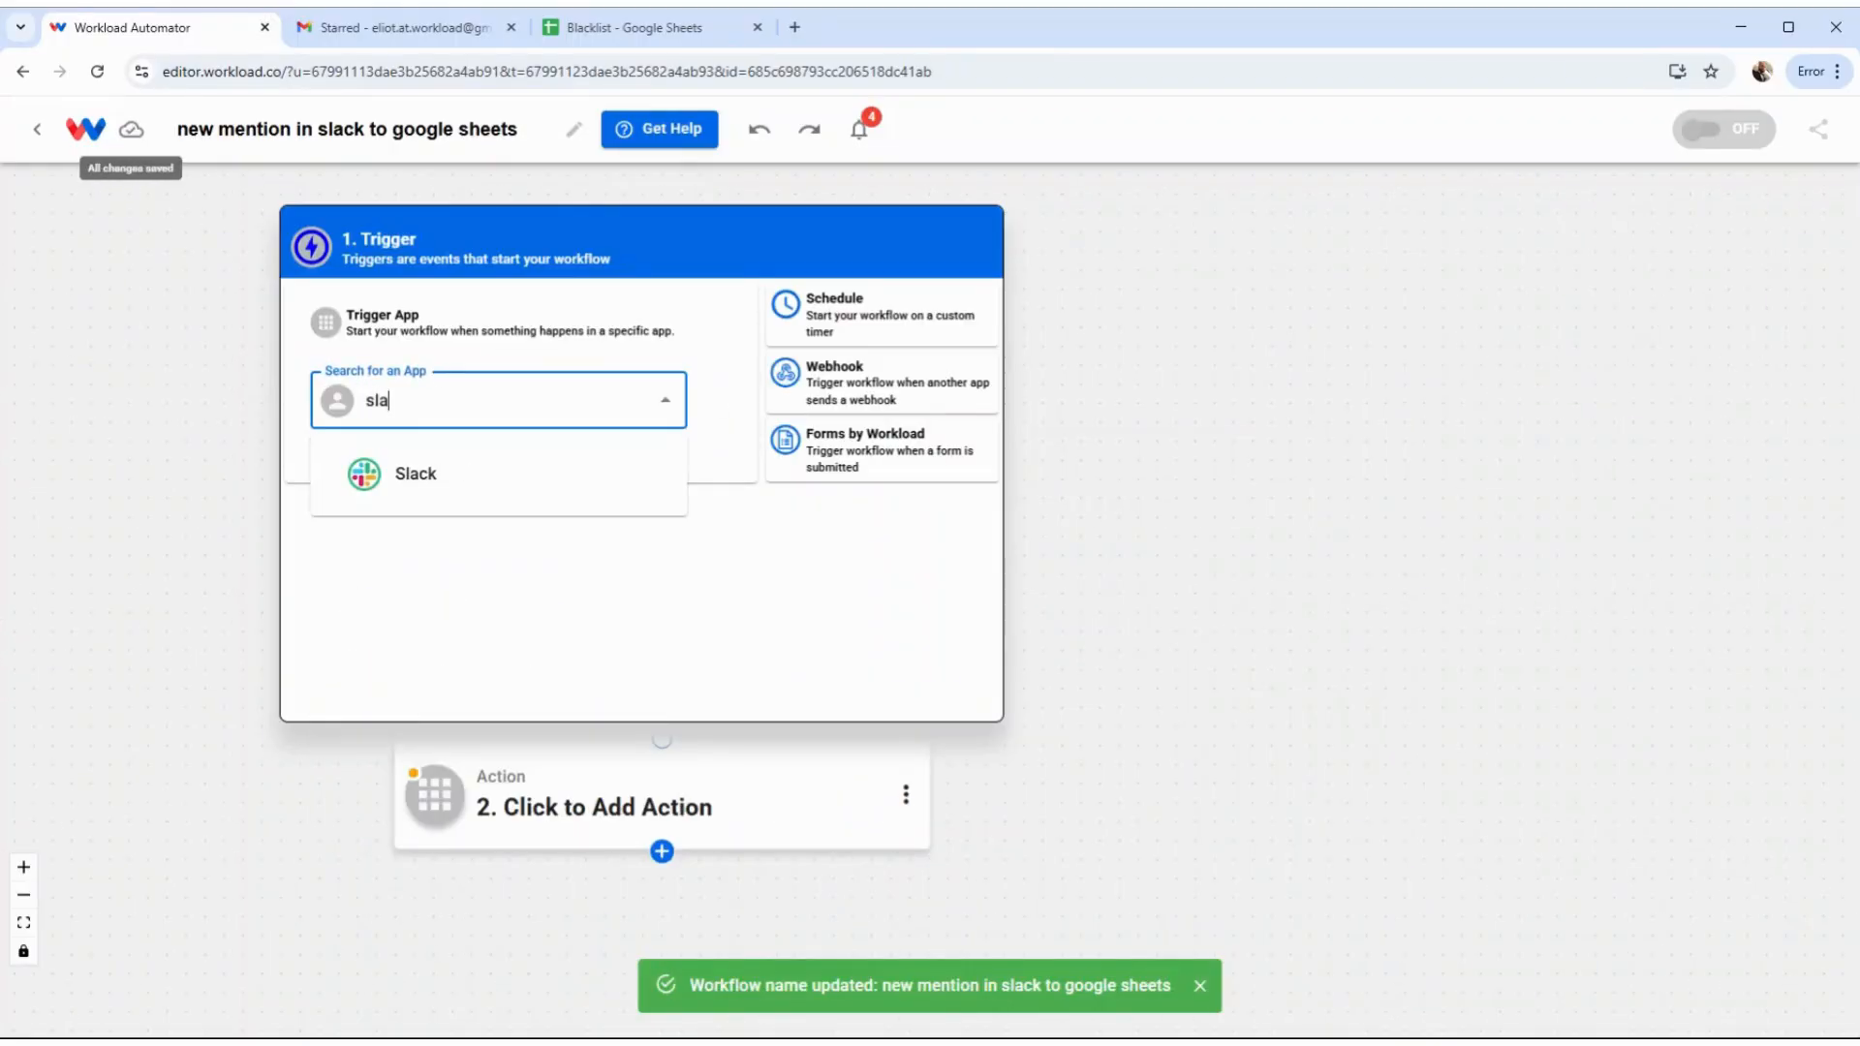
{"action": "type", "text": "ck"}
{"action": "left_click", "coordinate": [514, 494]}
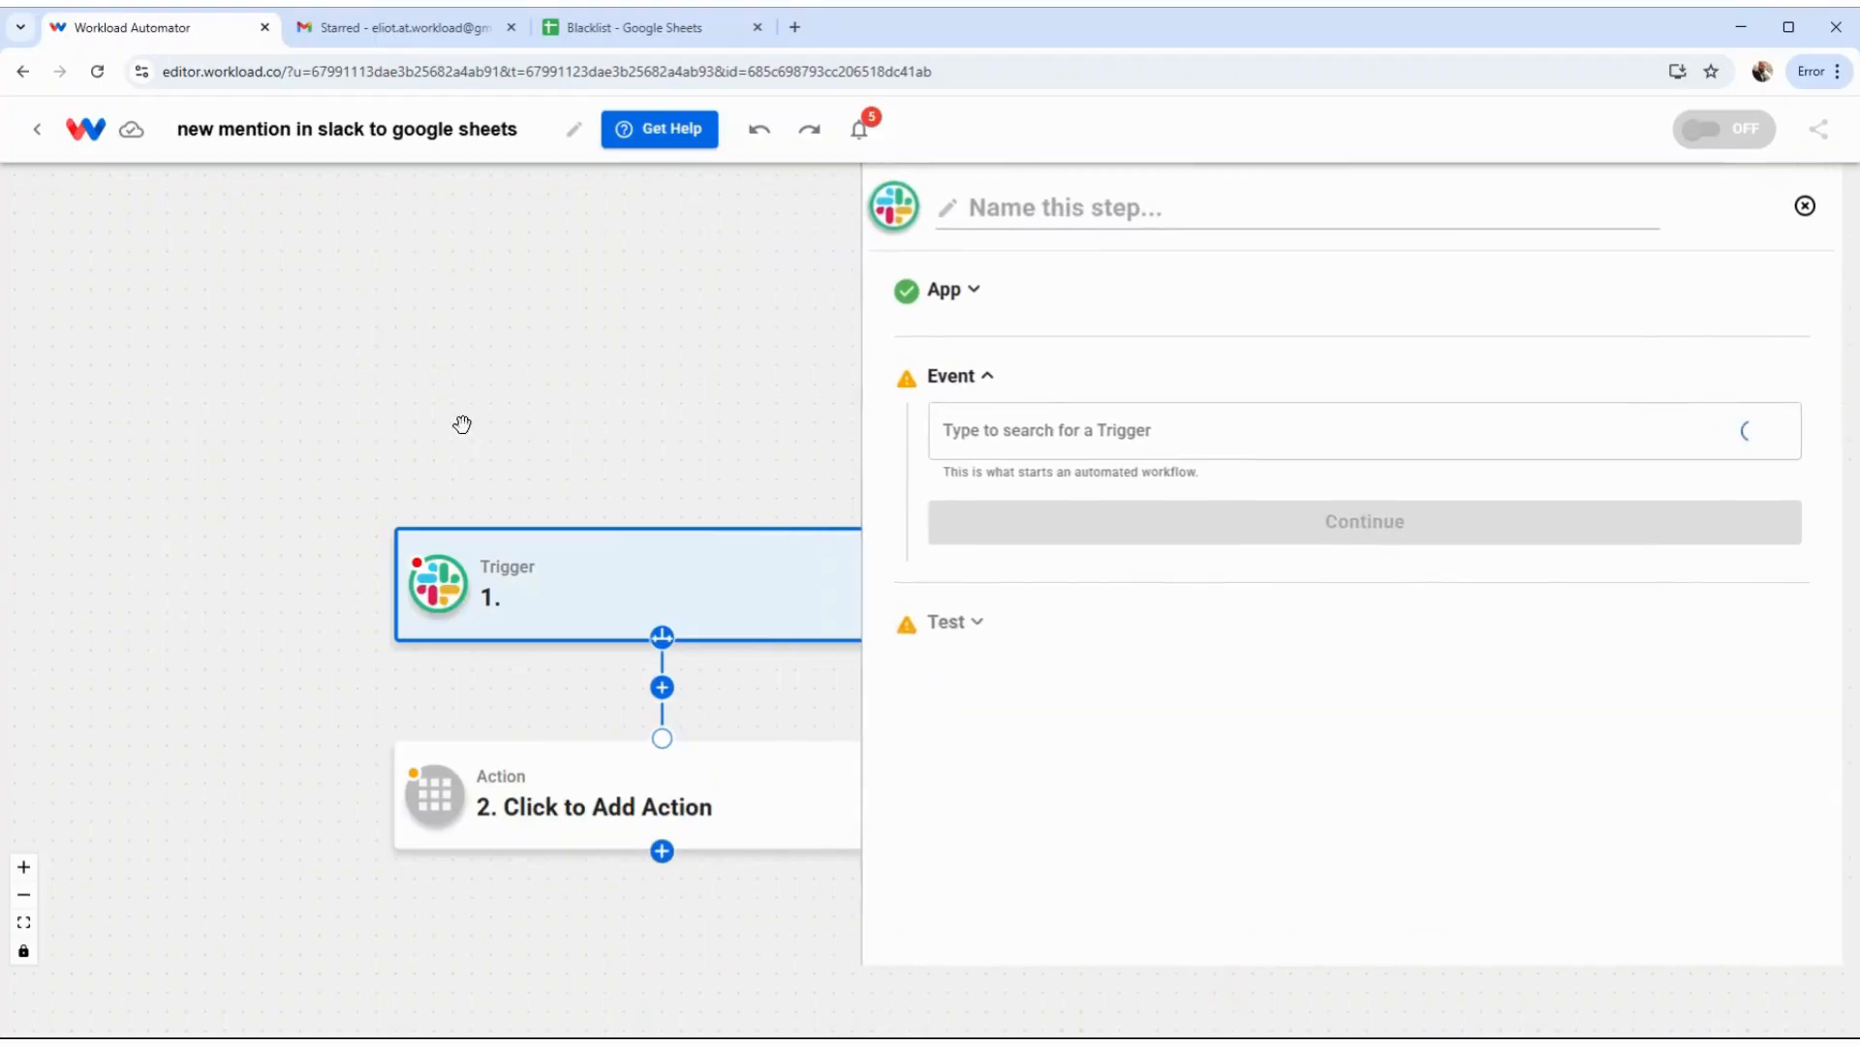
Choose New Mention as the Slack trigger event and accept the connected Slack - Workload account
{"action": "left_click", "coordinate": [1204, 436]}
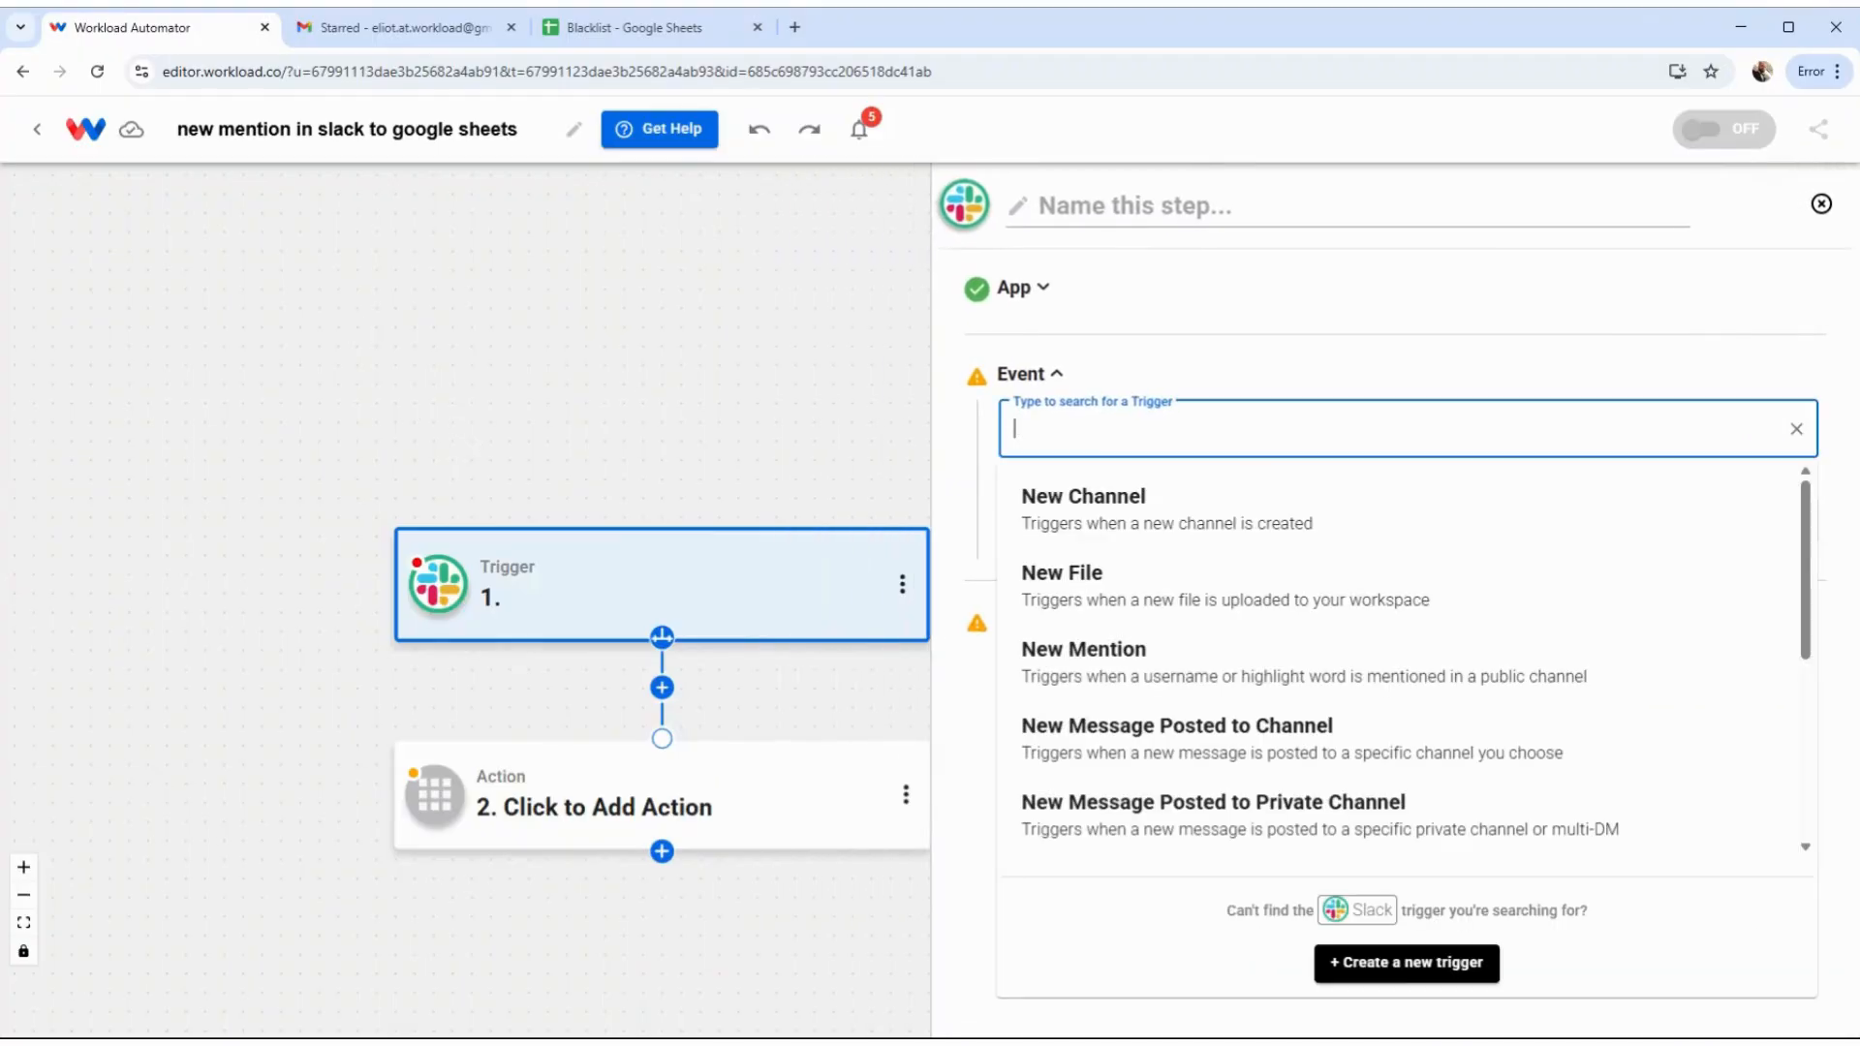
{"action": "left_click", "coordinate": [1149, 664]}
{"action": "left_click", "coordinate": [1153, 540]}
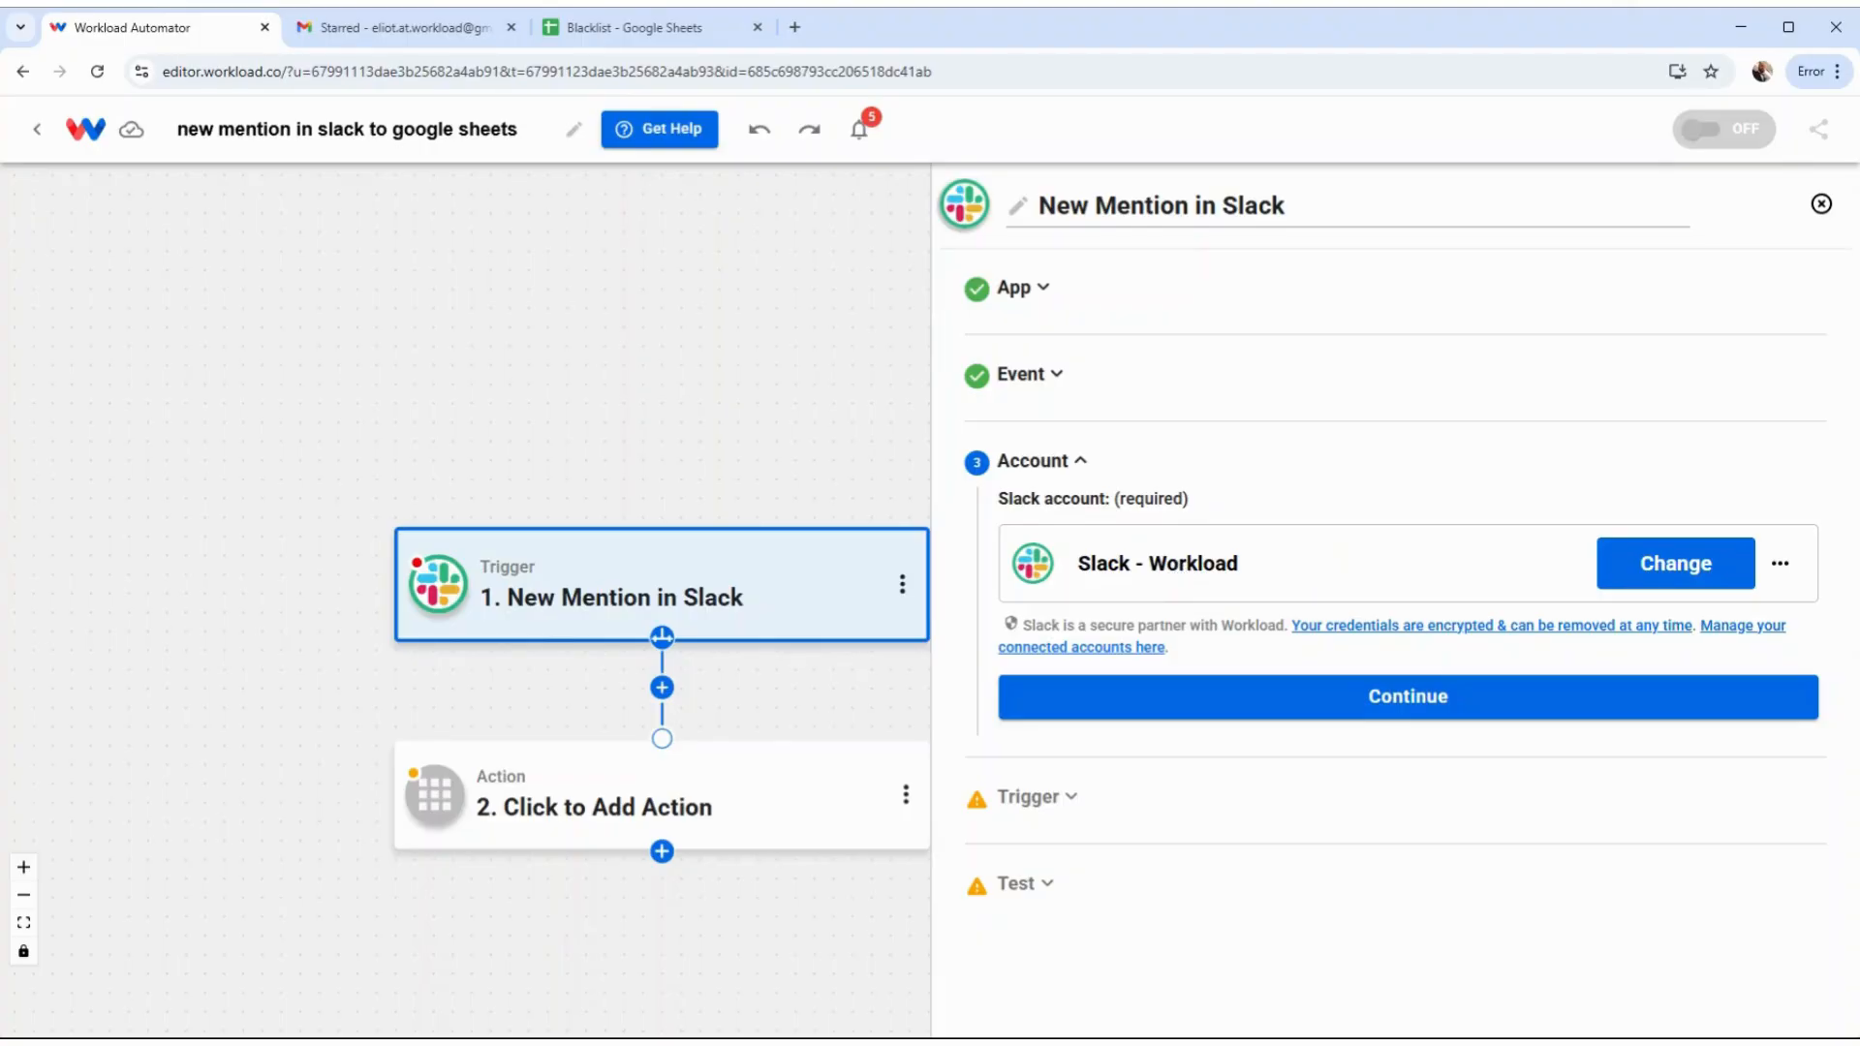
{"action": "left_click", "coordinate": [1225, 715]}
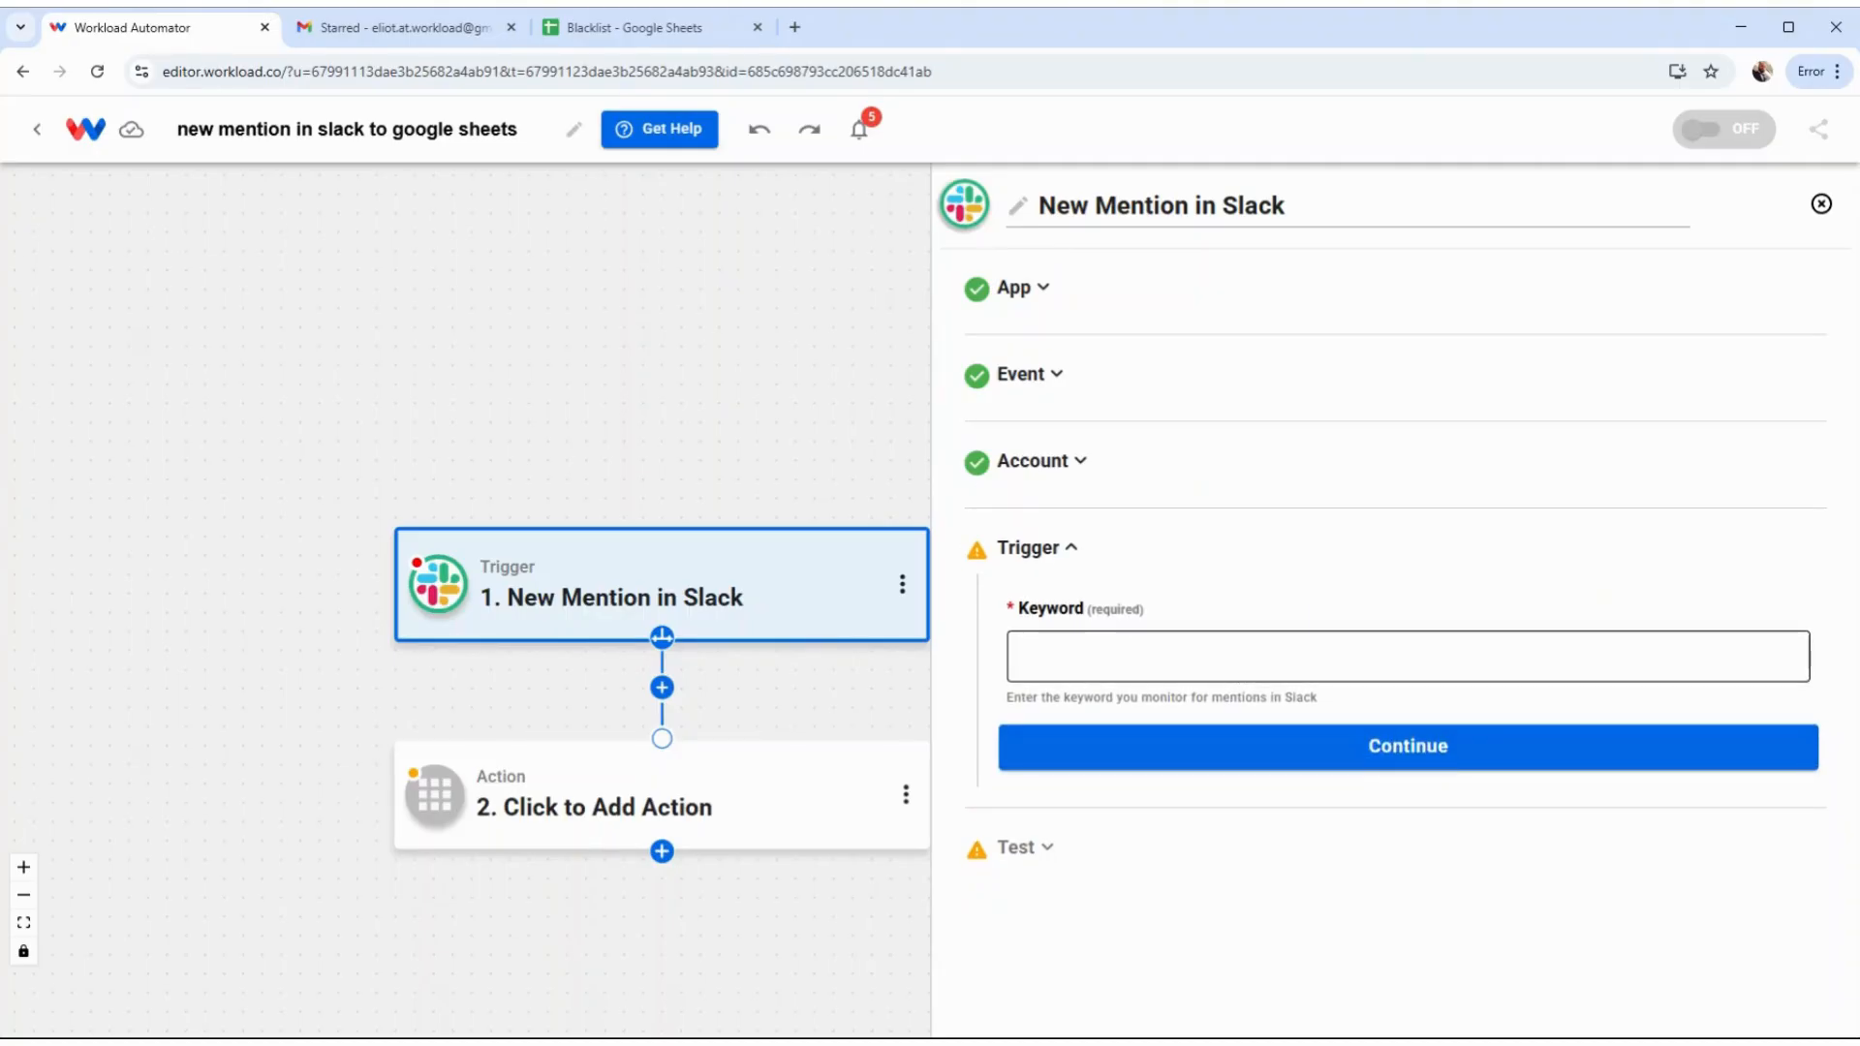
Set the keyword monitored by the Slack trigger to "stealing" and proceed to the trigger test
{"action": "left_click", "coordinate": [1408, 657]}
{"action": "type", "text": "stealing"}
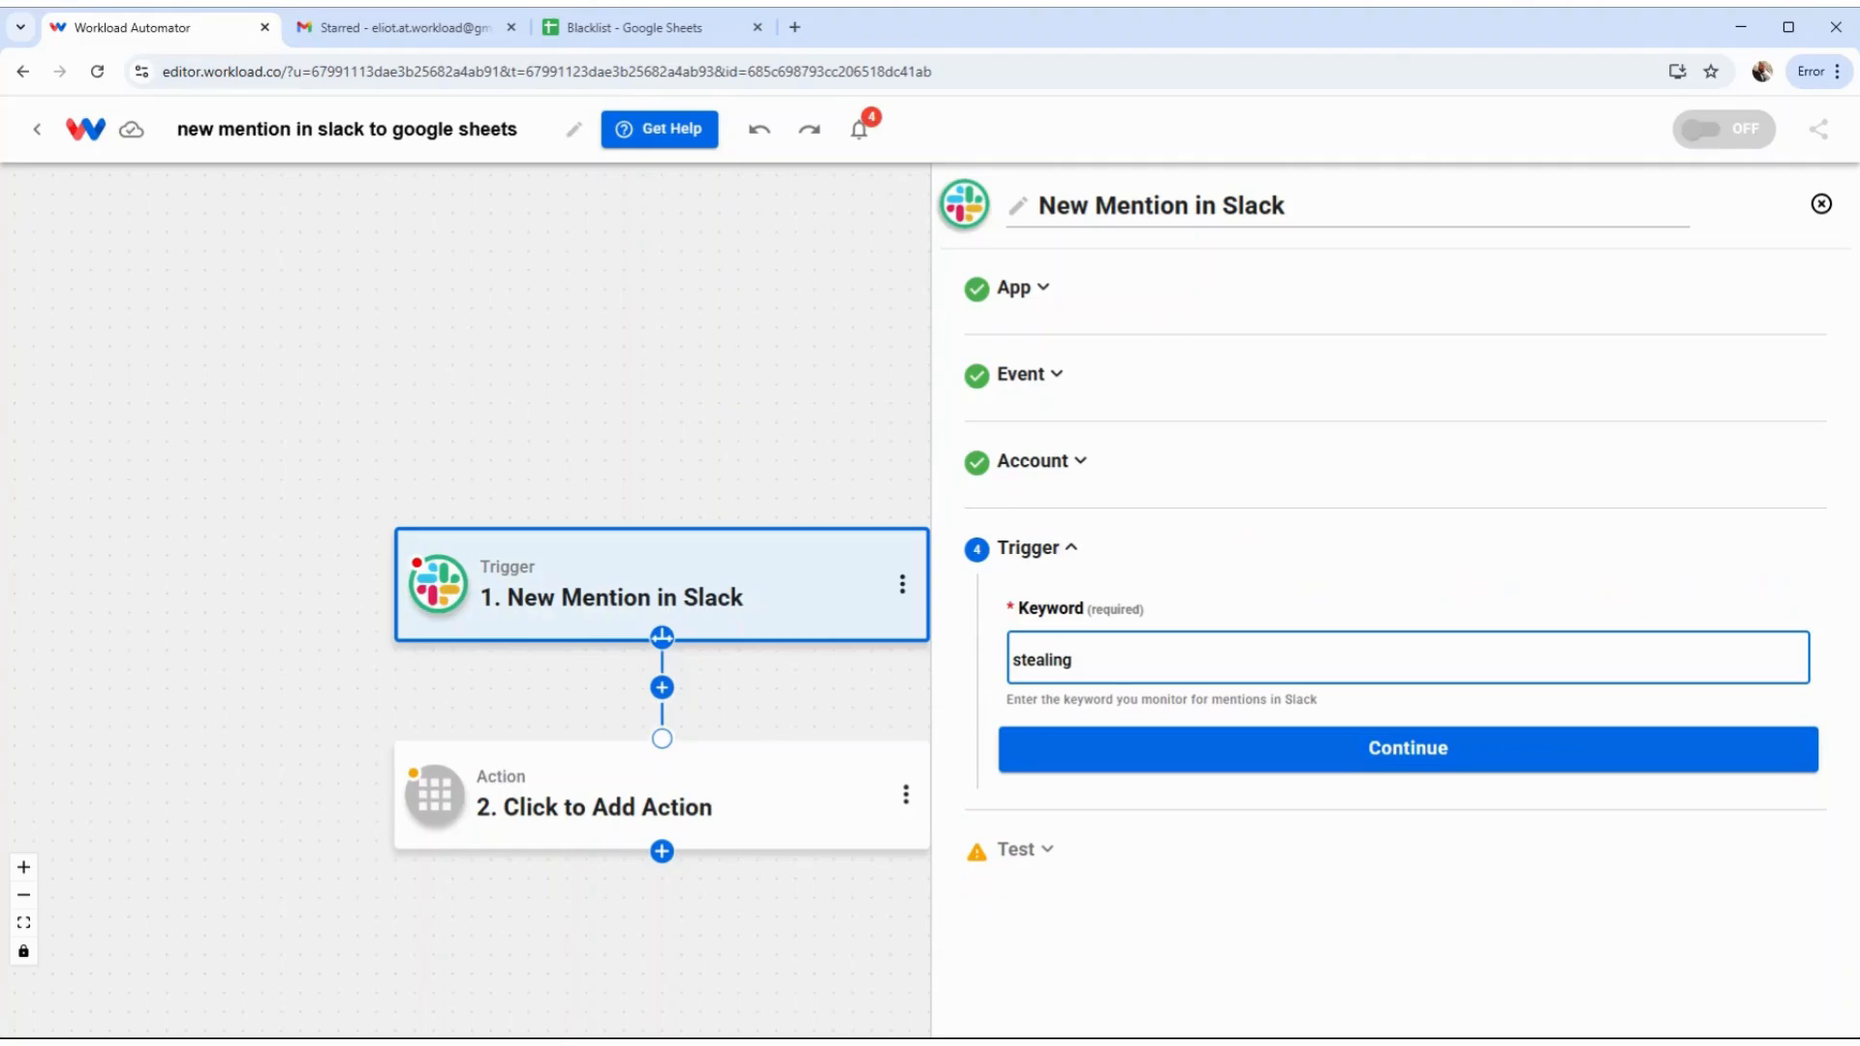
{"action": "left_click", "coordinate": [1224, 593]}
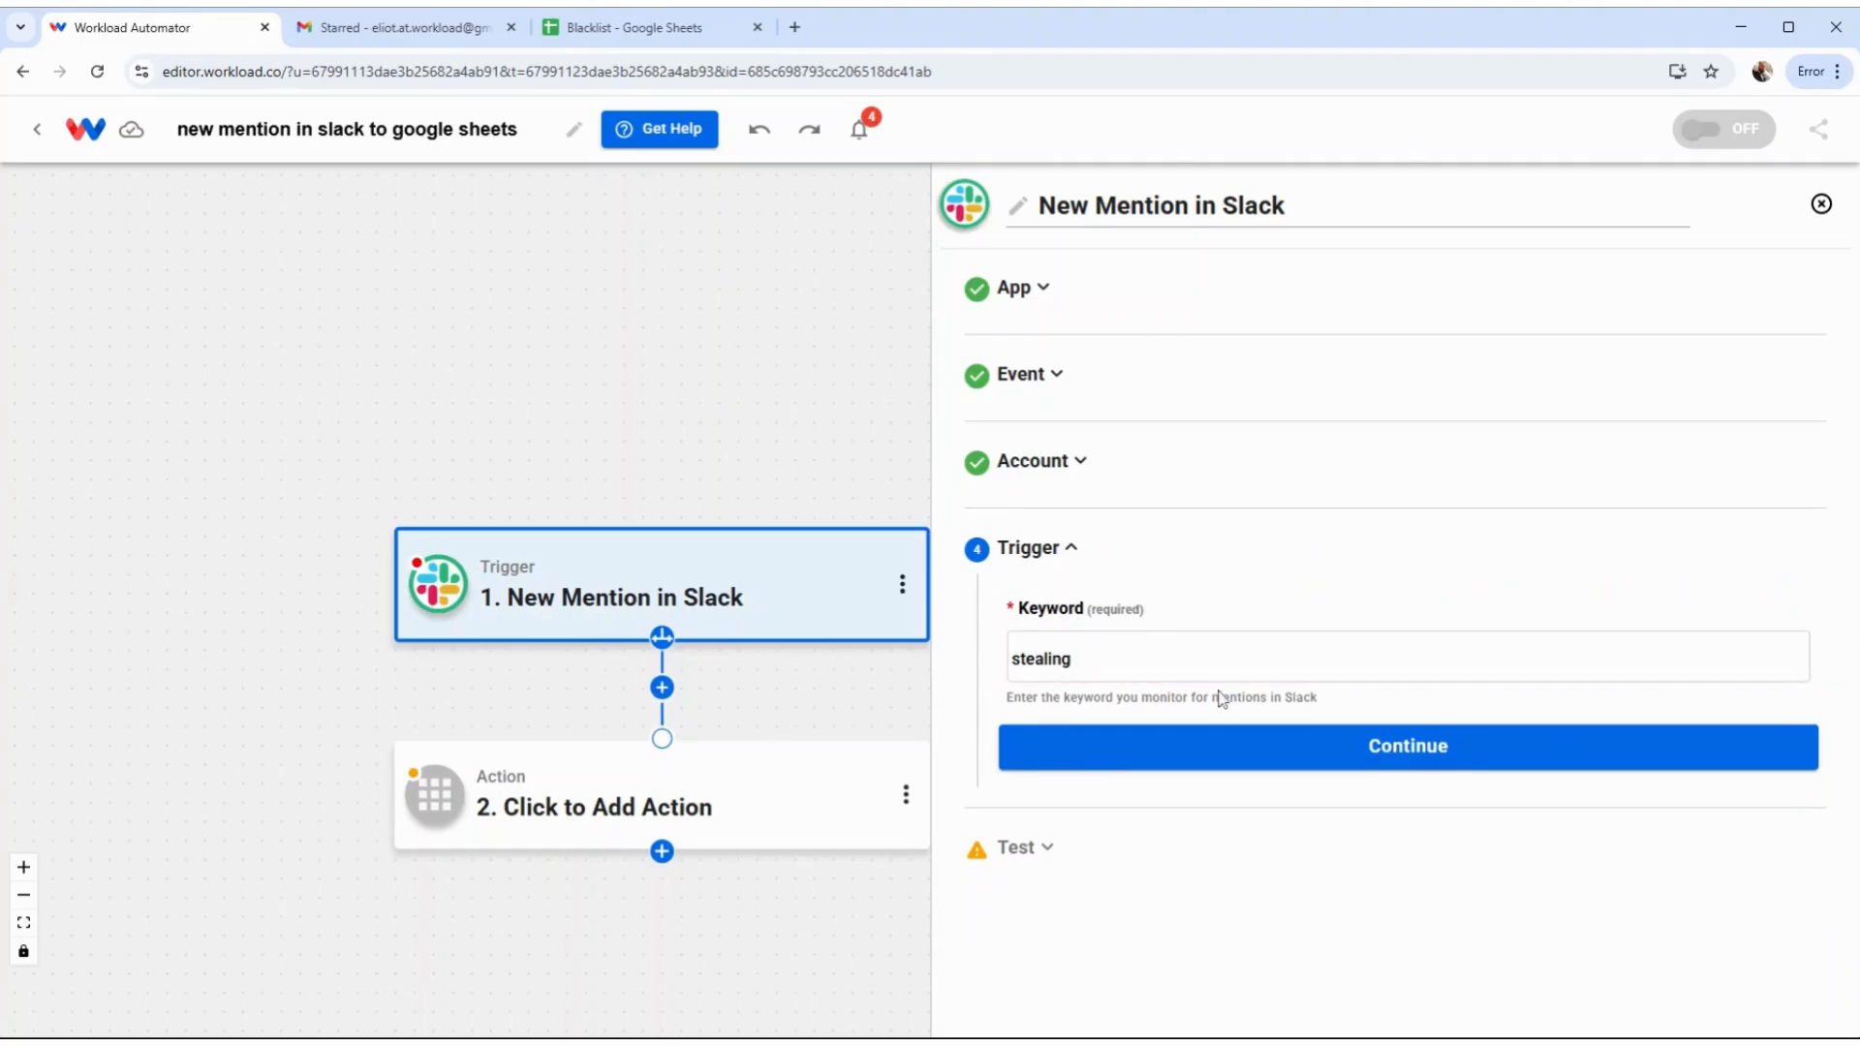
{"action": "mouse_move", "coordinate": [843, 554]}
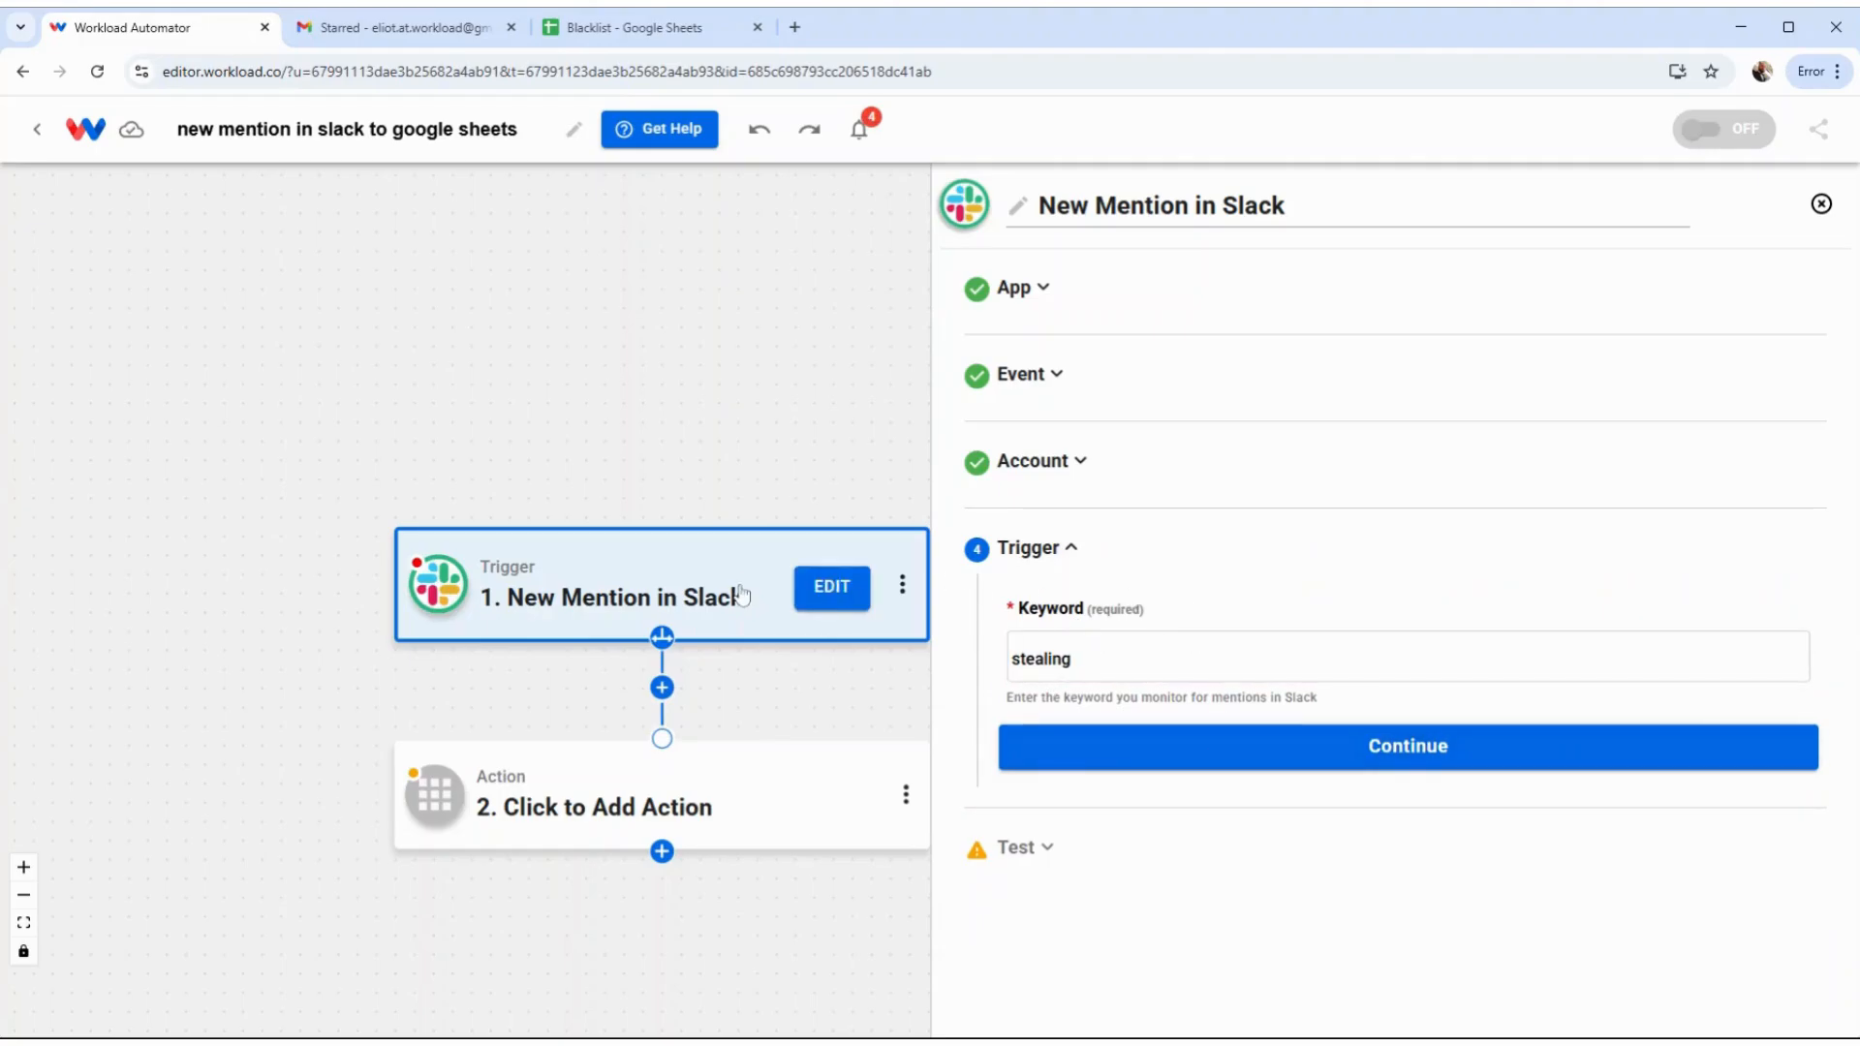
{"action": "left_click", "coordinate": [1366, 763]}
Test the Slack trigger, review the data of the returned mention, and continue to the workflow's action
{"action": "left_click", "coordinate": [1332, 888]}
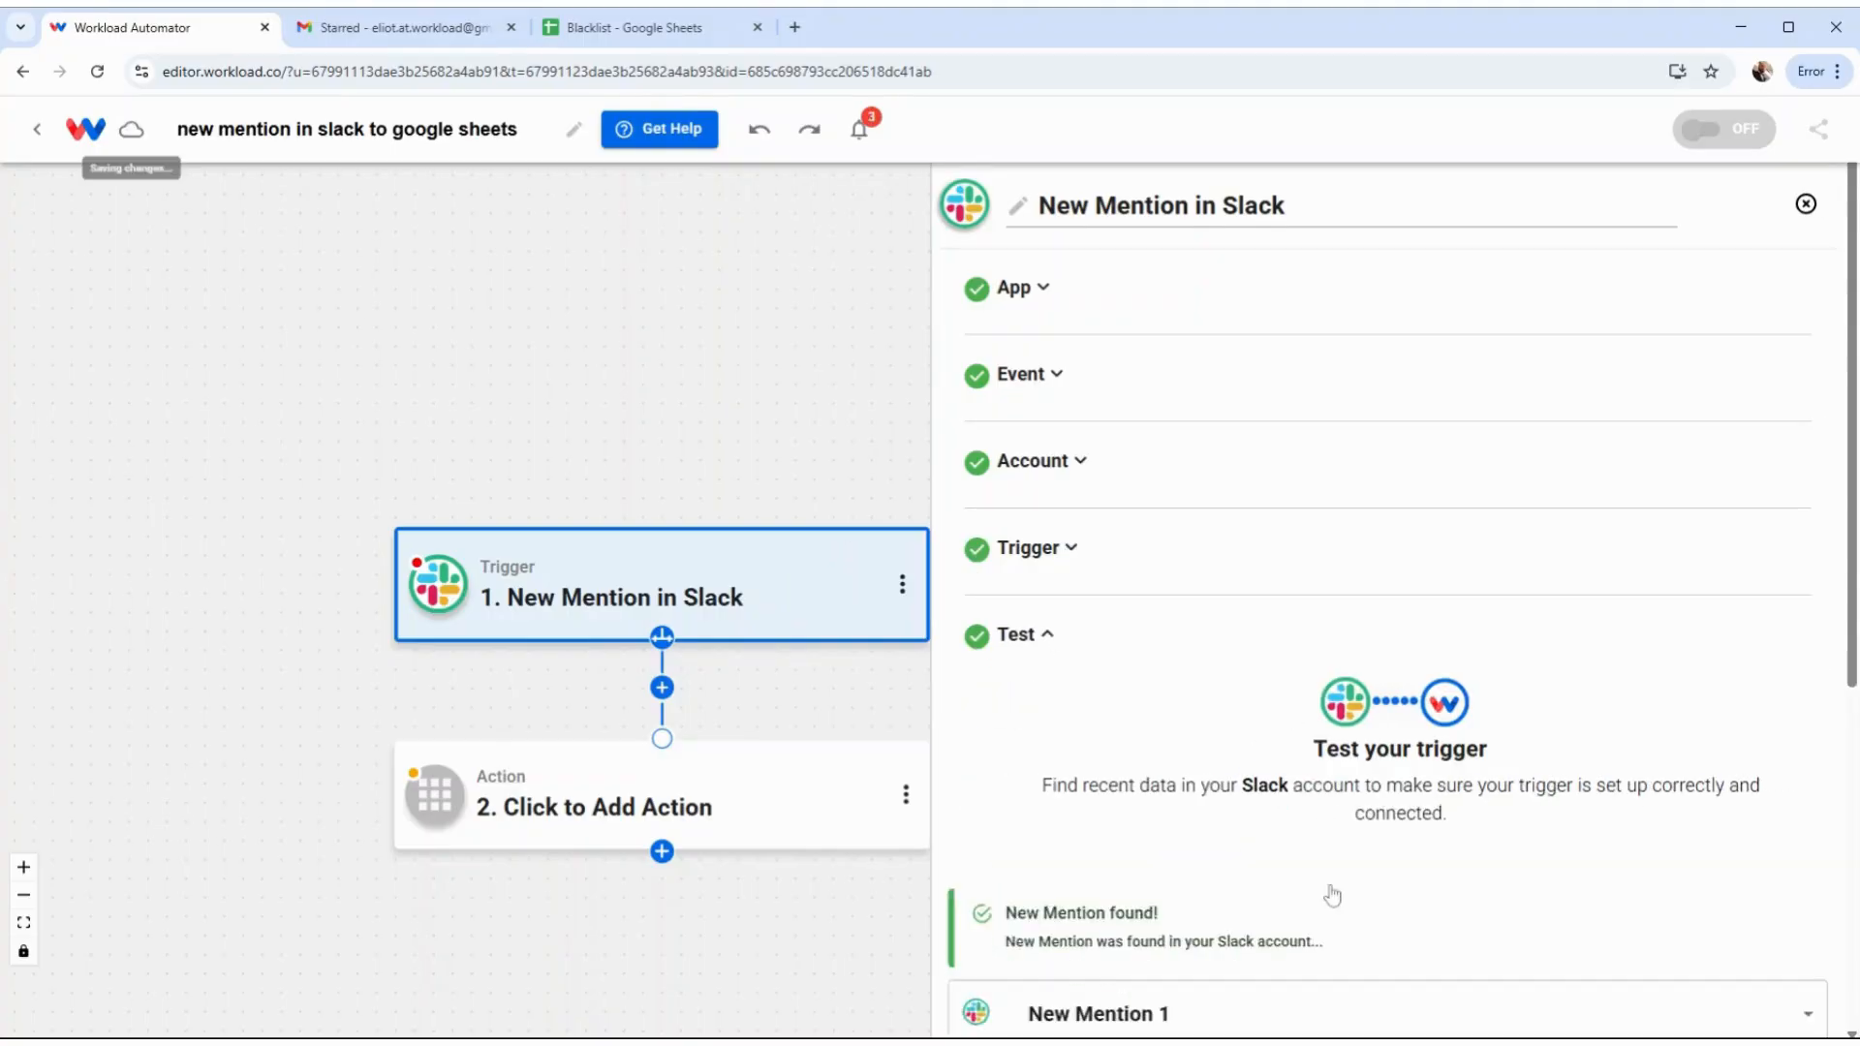
{"action": "scroll", "coordinate": [1313, 843], "scroll_direction": "down", "scroll_amount": 5}
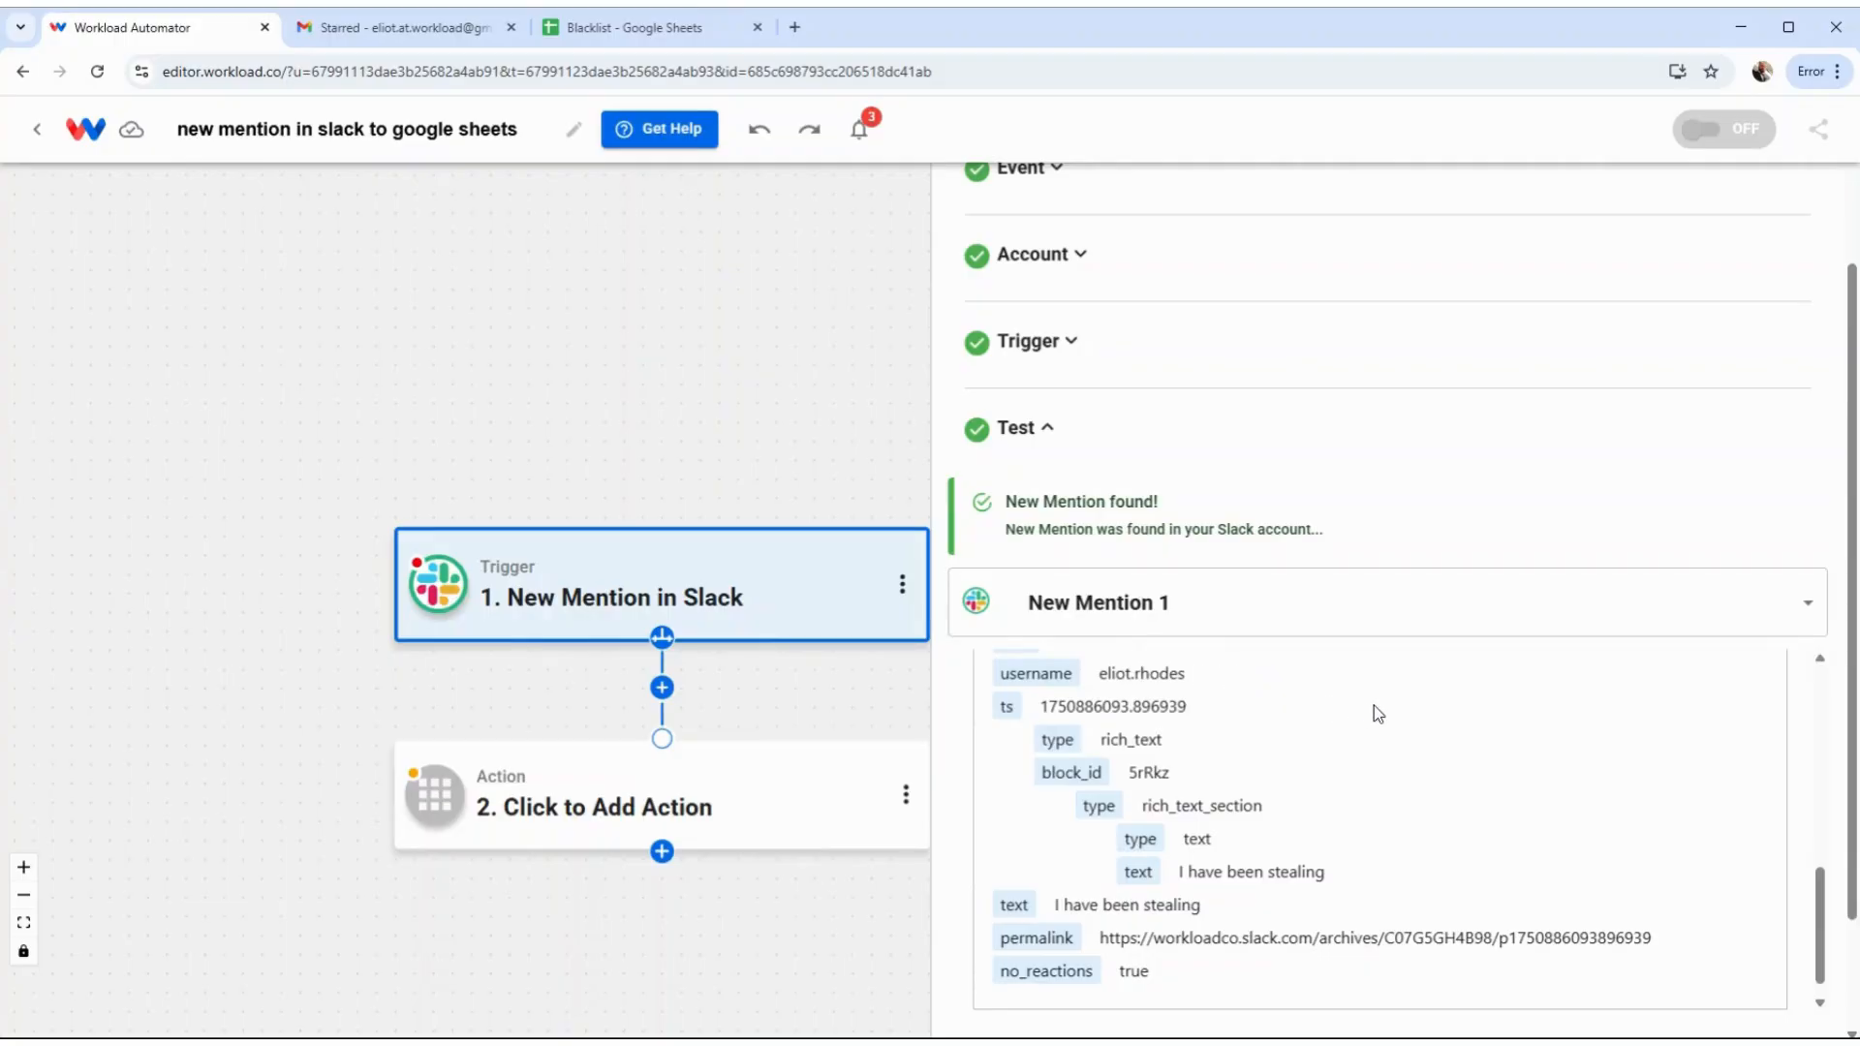
{"action": "scroll", "coordinate": [1380, 710], "scroll_direction": "down", "scroll_amount": 1}
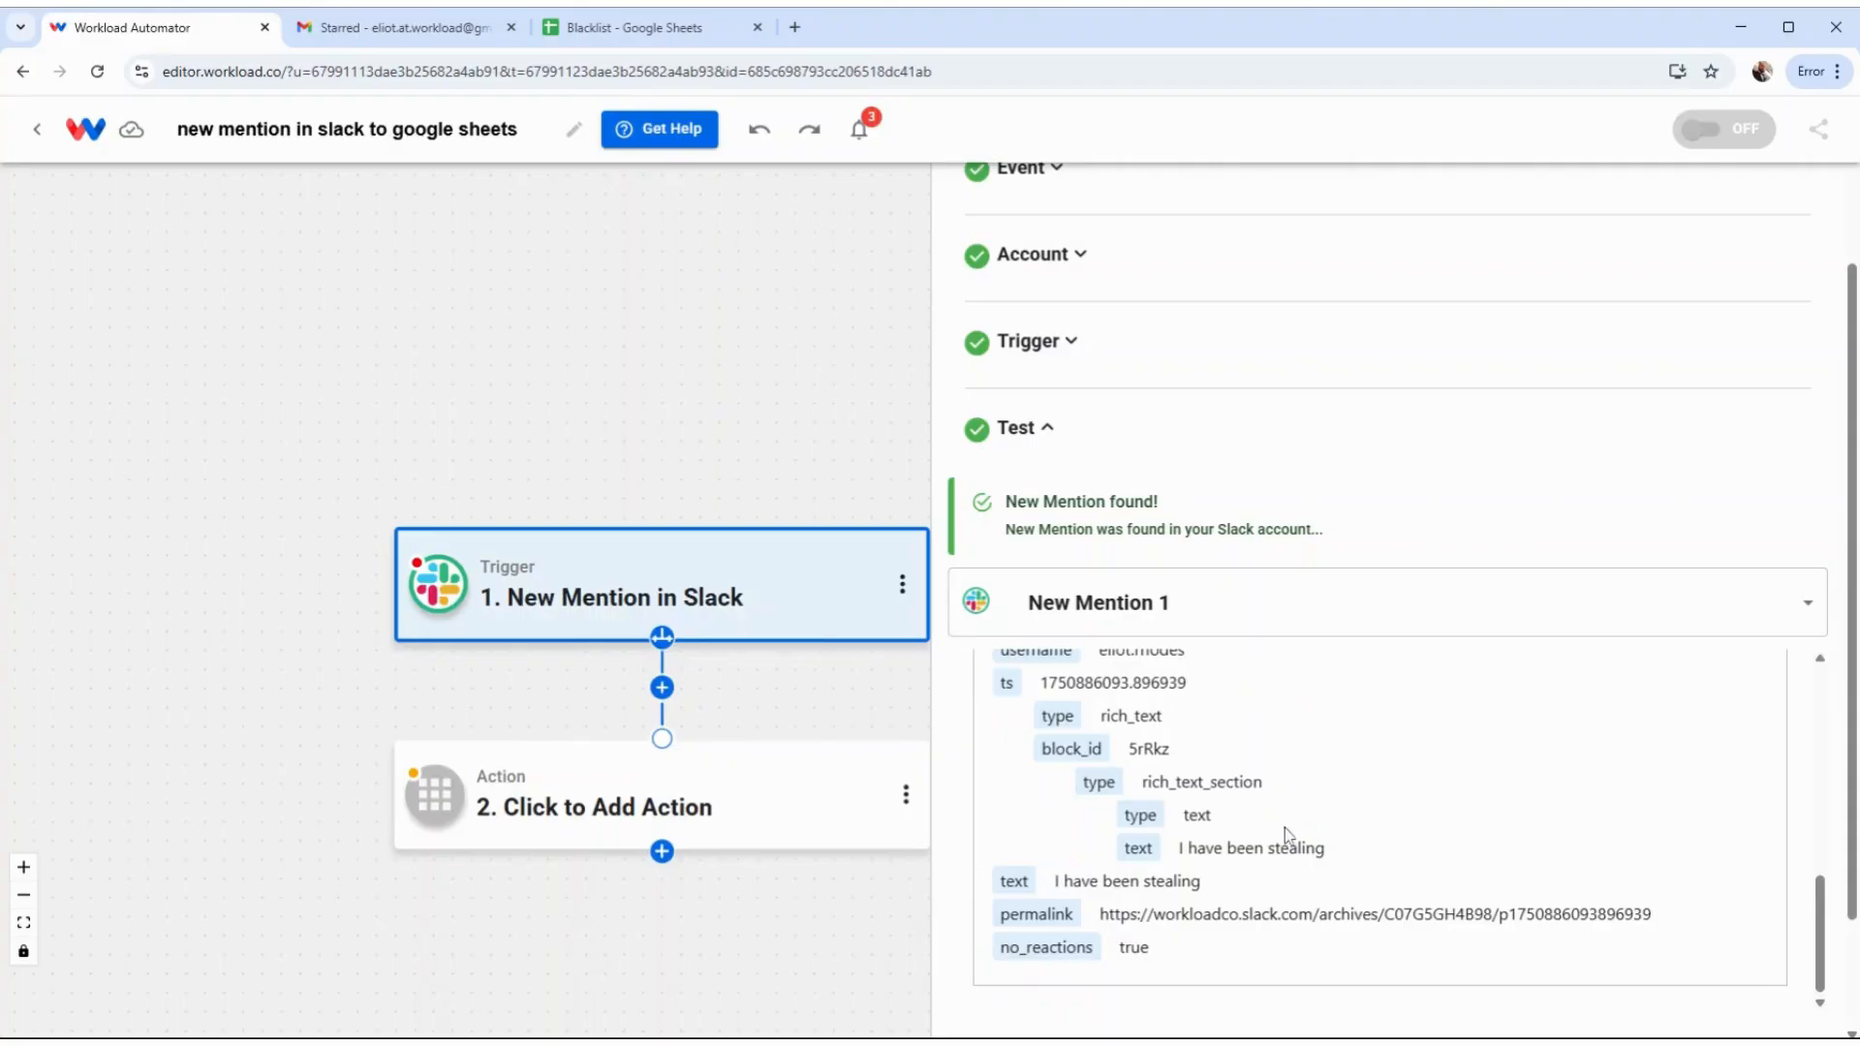
{"action": "scroll", "coordinate": [1291, 850], "scroll_direction": "up", "scroll_amount": 10}
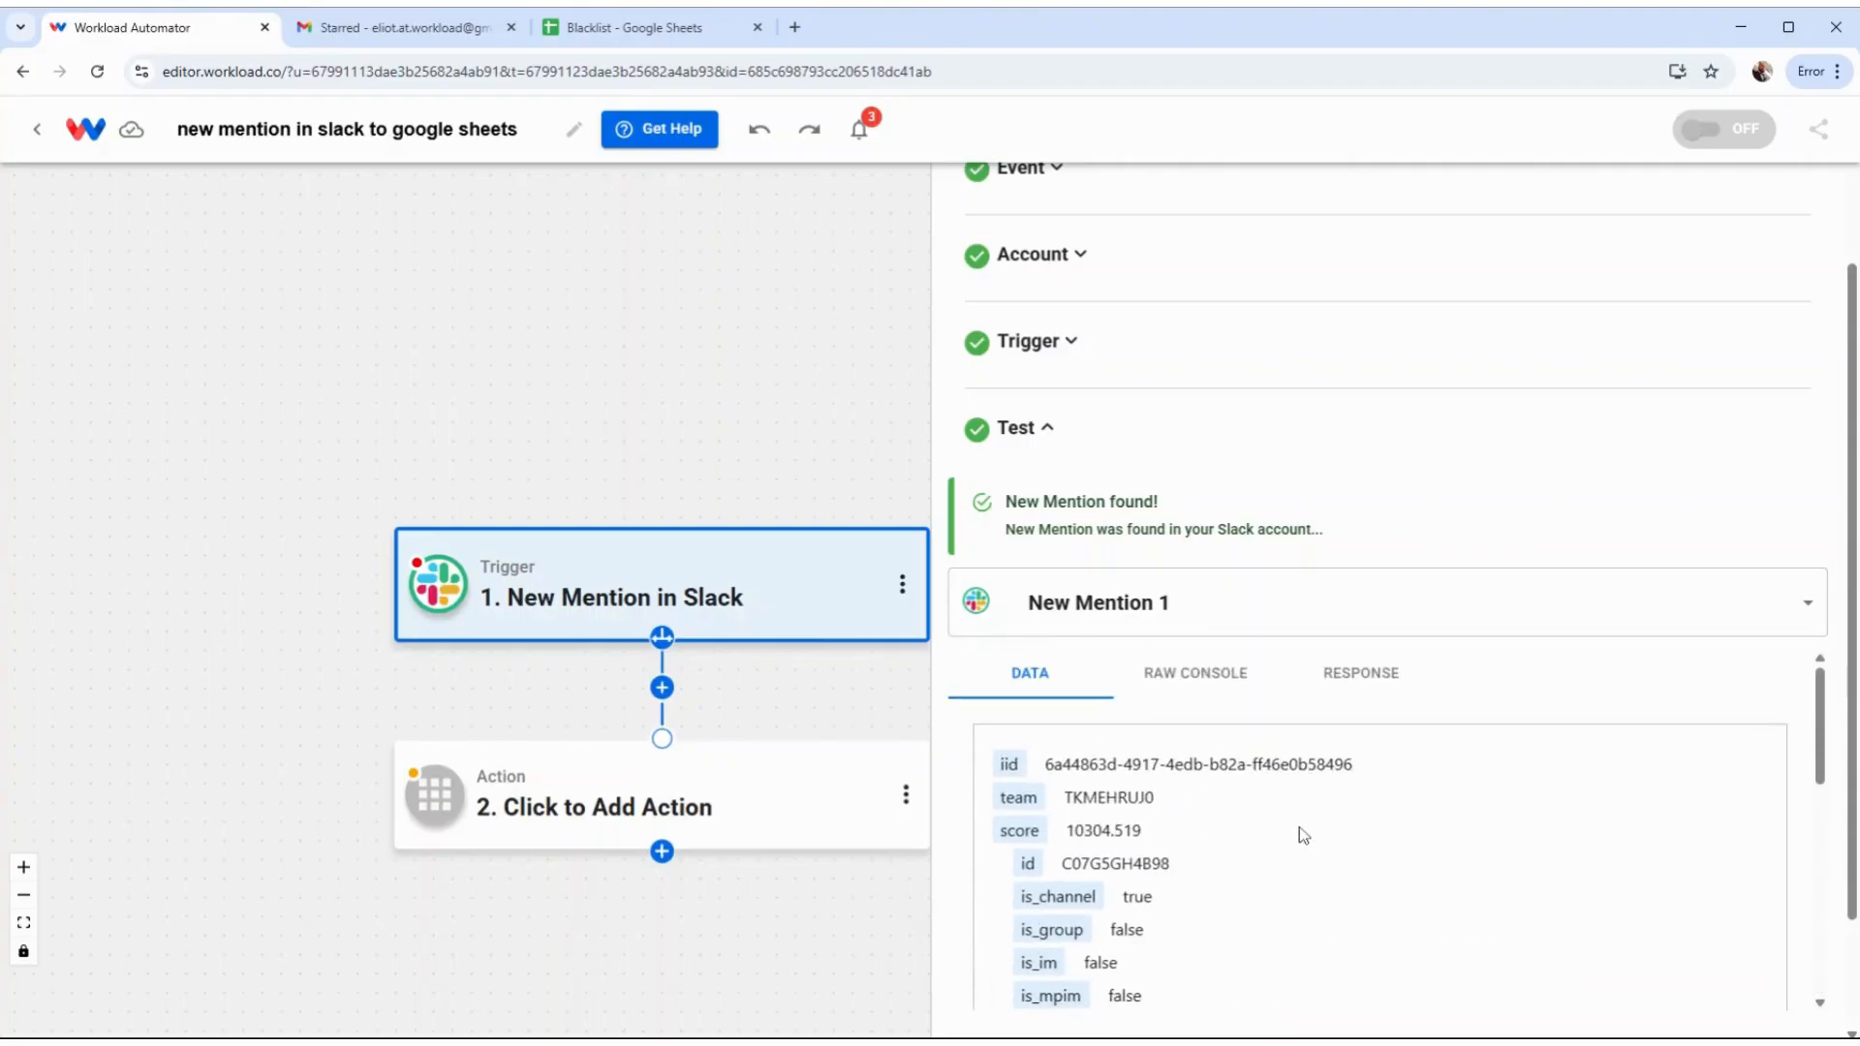
{"action": "scroll", "coordinate": [1328, 806], "scroll_direction": "down", "scroll_amount": 3}
{"action": "scroll", "coordinate": [1372, 800], "scroll_direction": "down", "scroll_amount": 5}
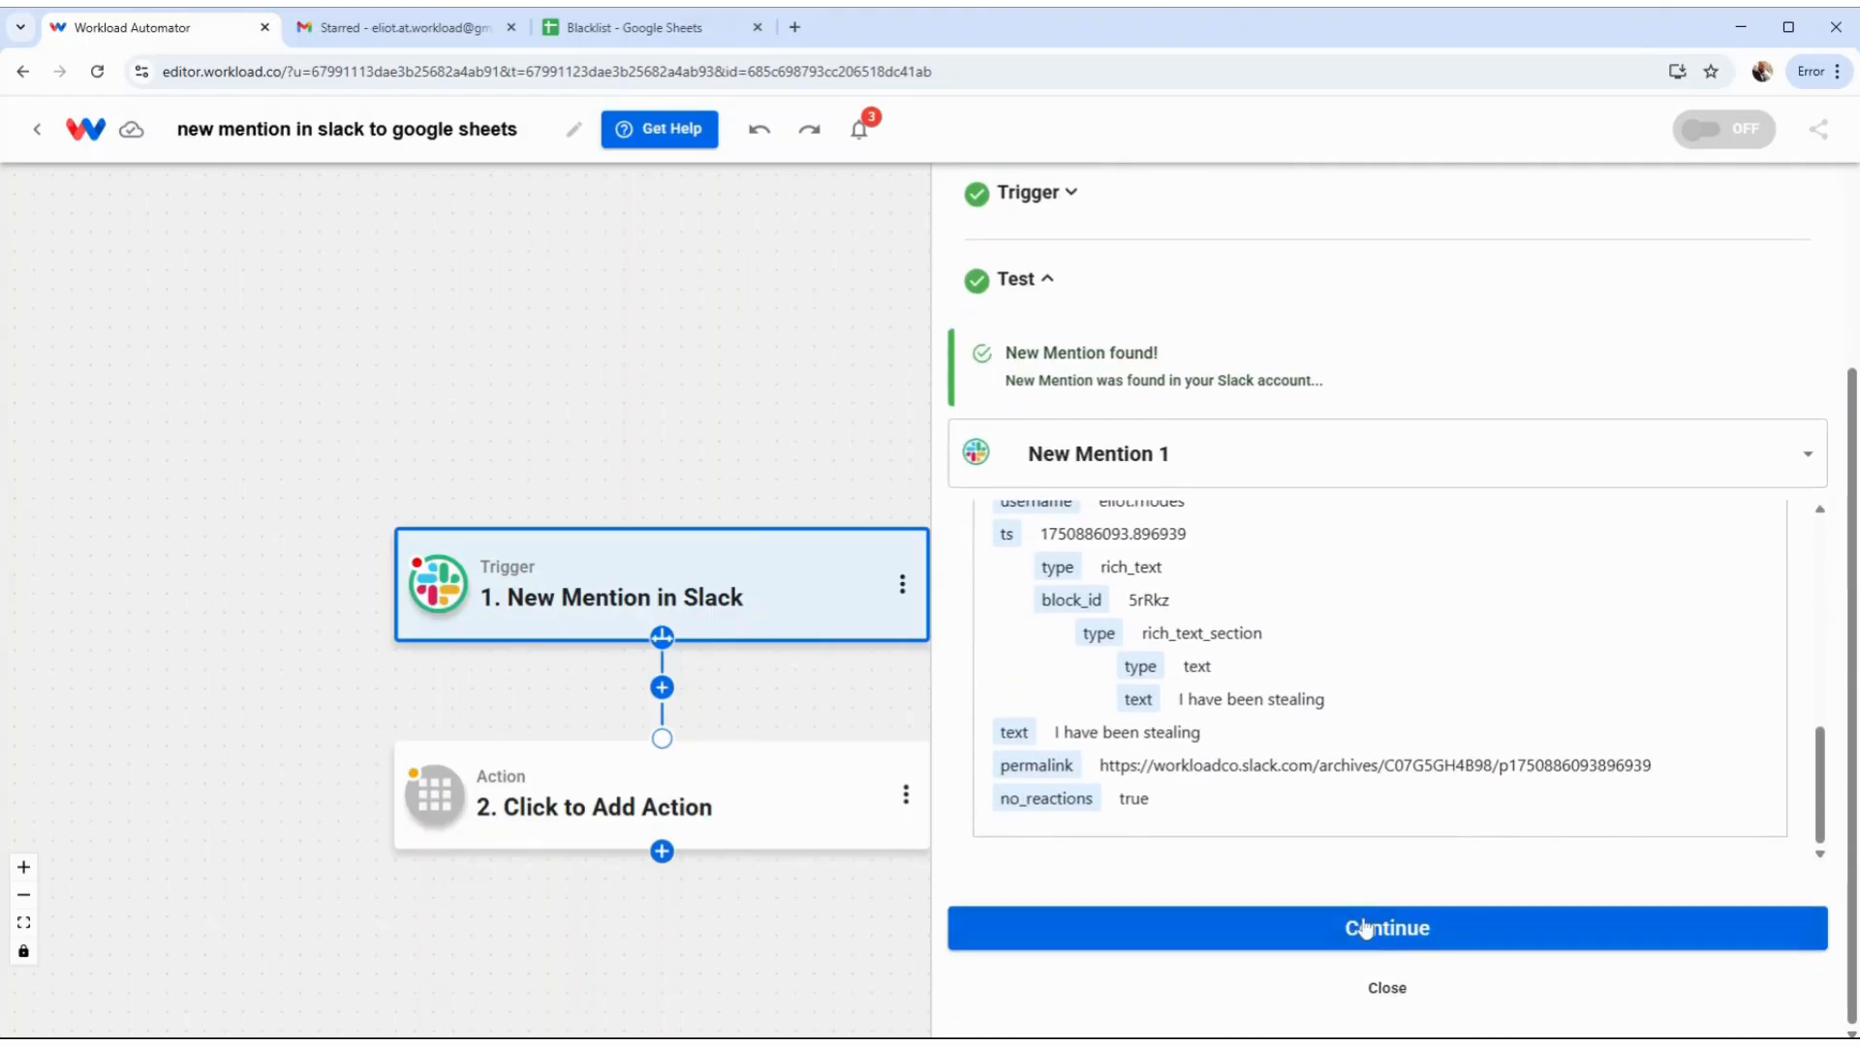
{"action": "left_click", "coordinate": [1363, 923]}
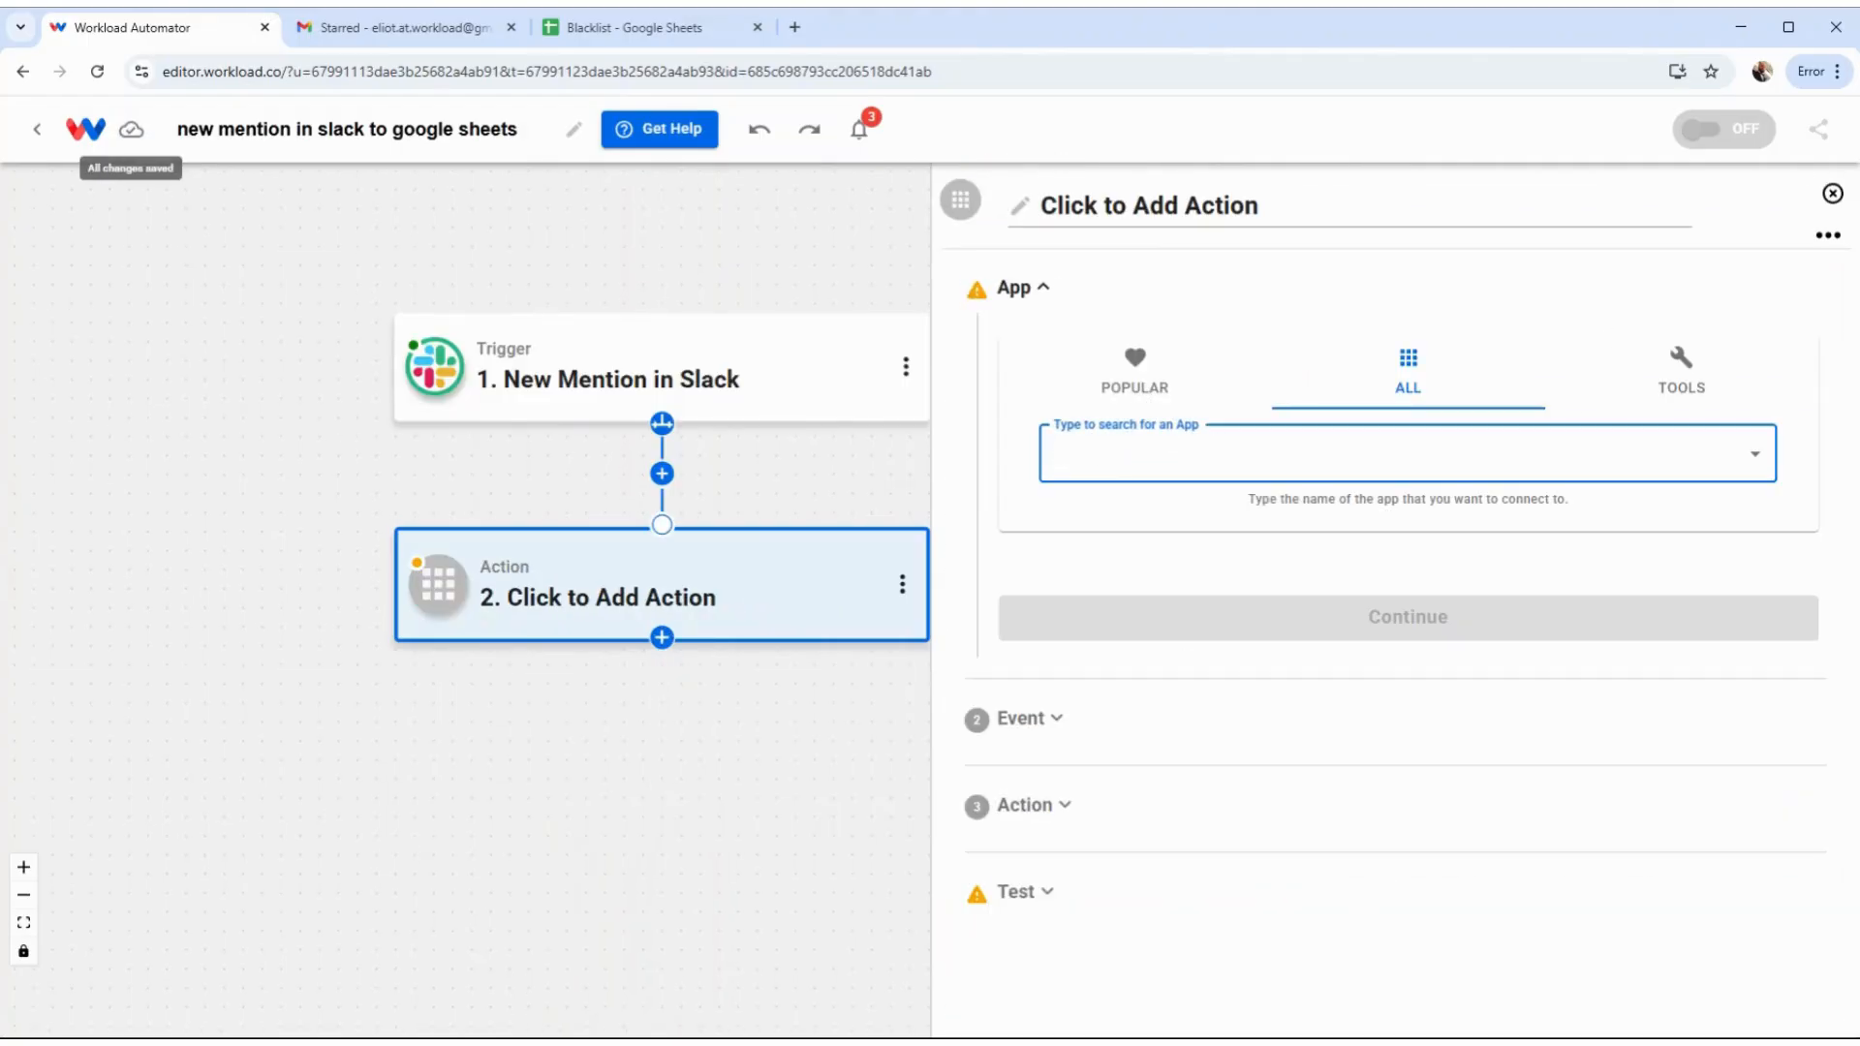
Set Google Sheets as the app for the workflow's action
{"action": "type", "text": "sheetsa"}
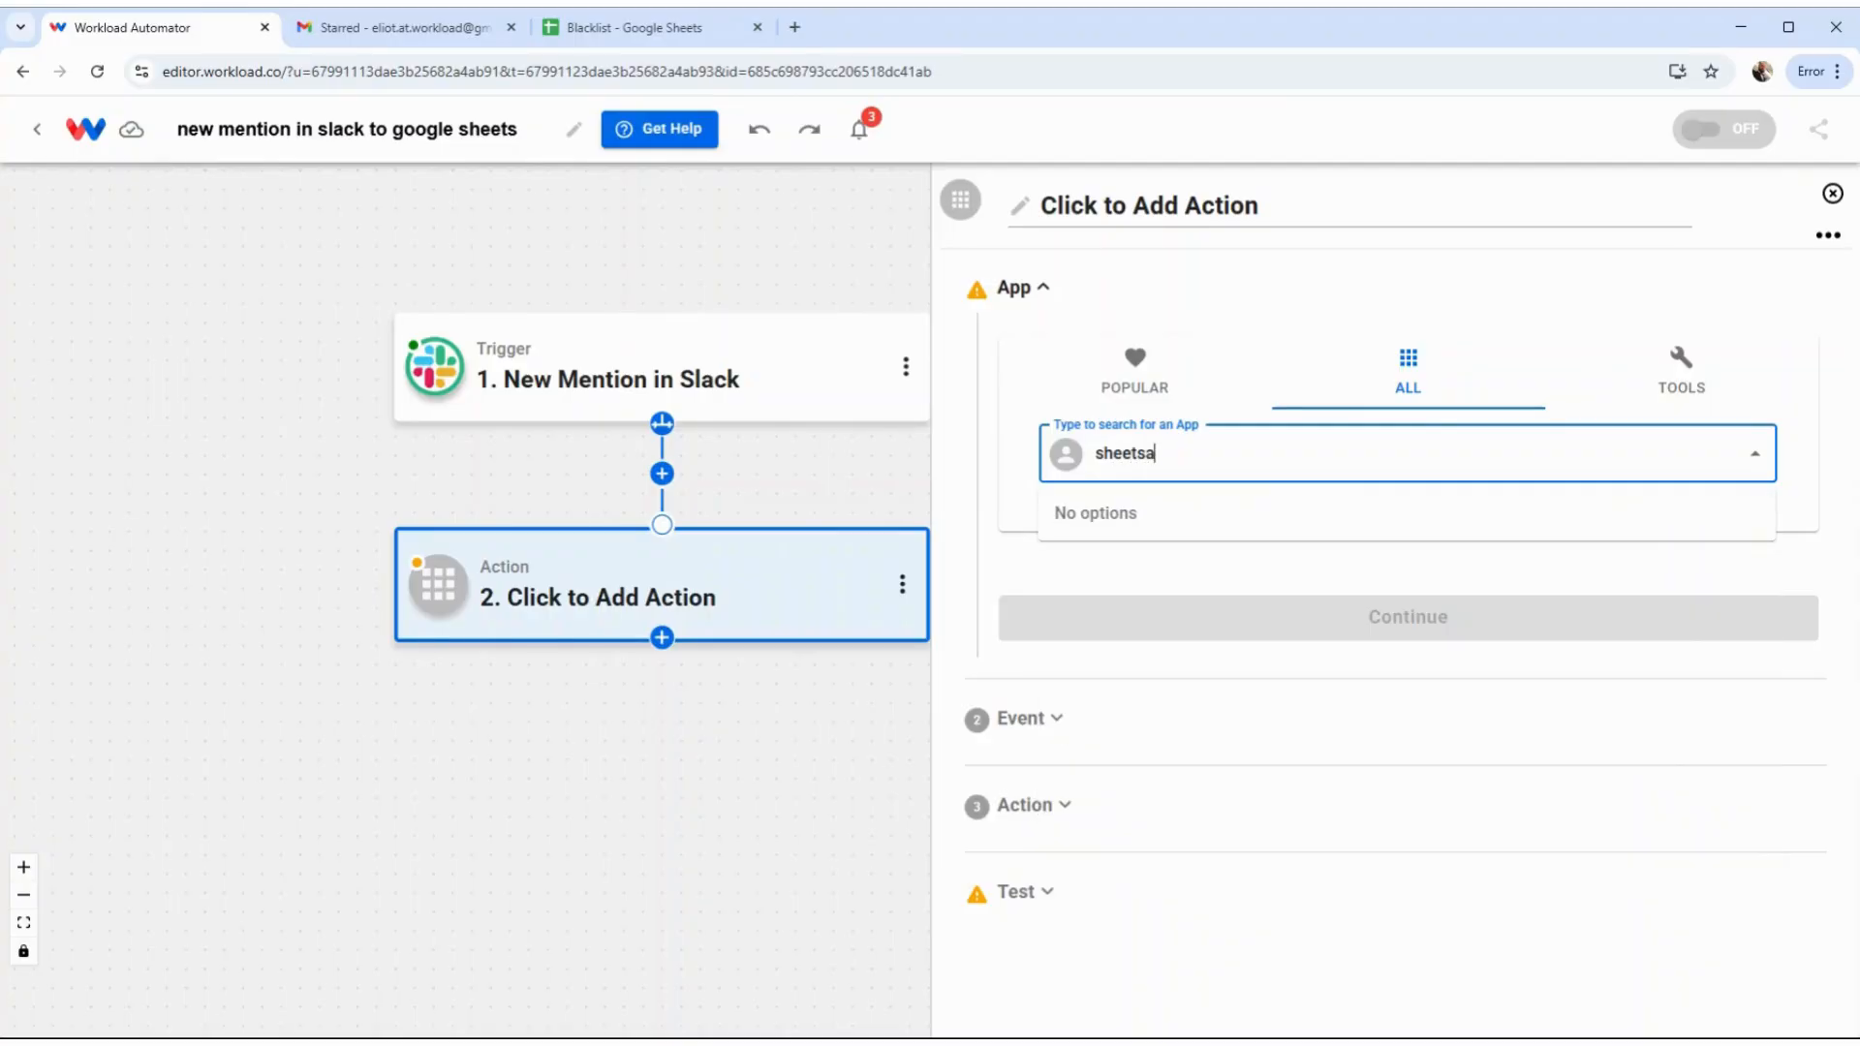
{"action": "key", "text": "BackSpace"}
{"action": "left_click", "coordinate": [1182, 572]}
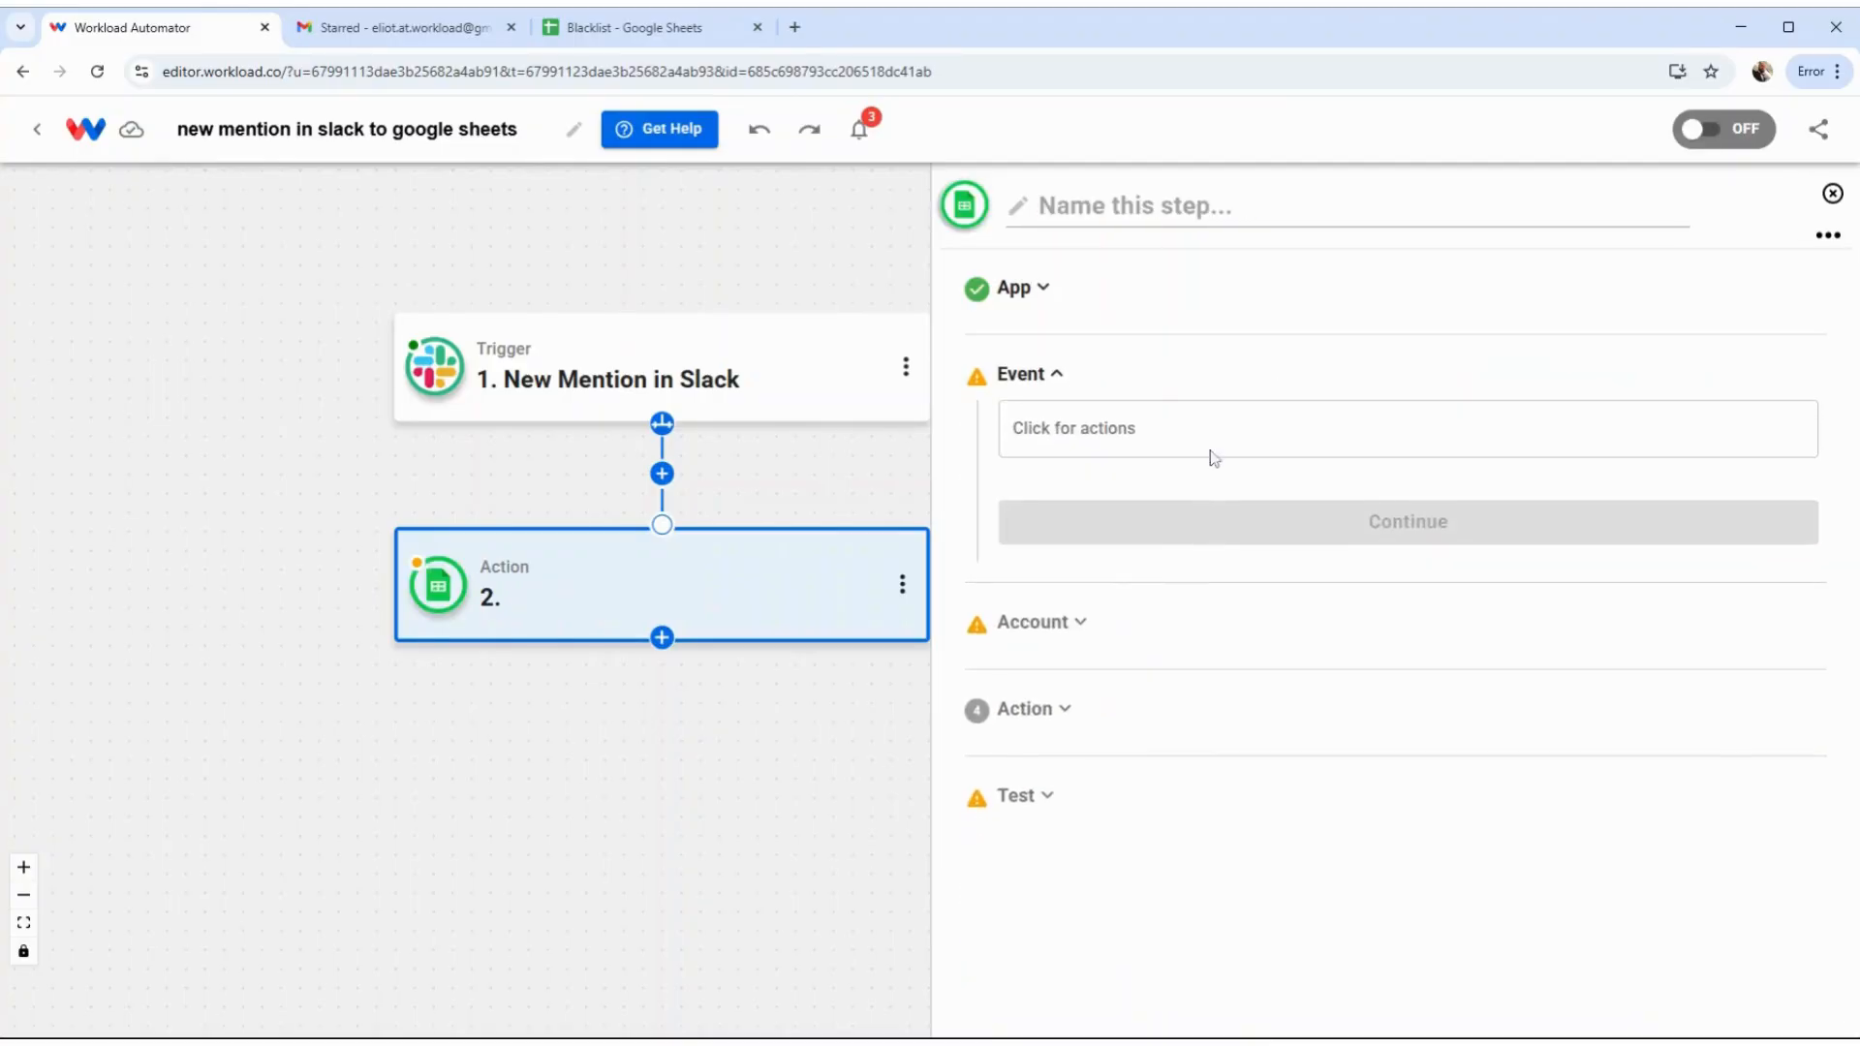
Choose Create Spreadsheet Row as the Google Sheets event and accept the connected account
{"action": "left_click", "coordinate": [1208, 451]}
{"action": "left_click", "coordinate": [1244, 579]}
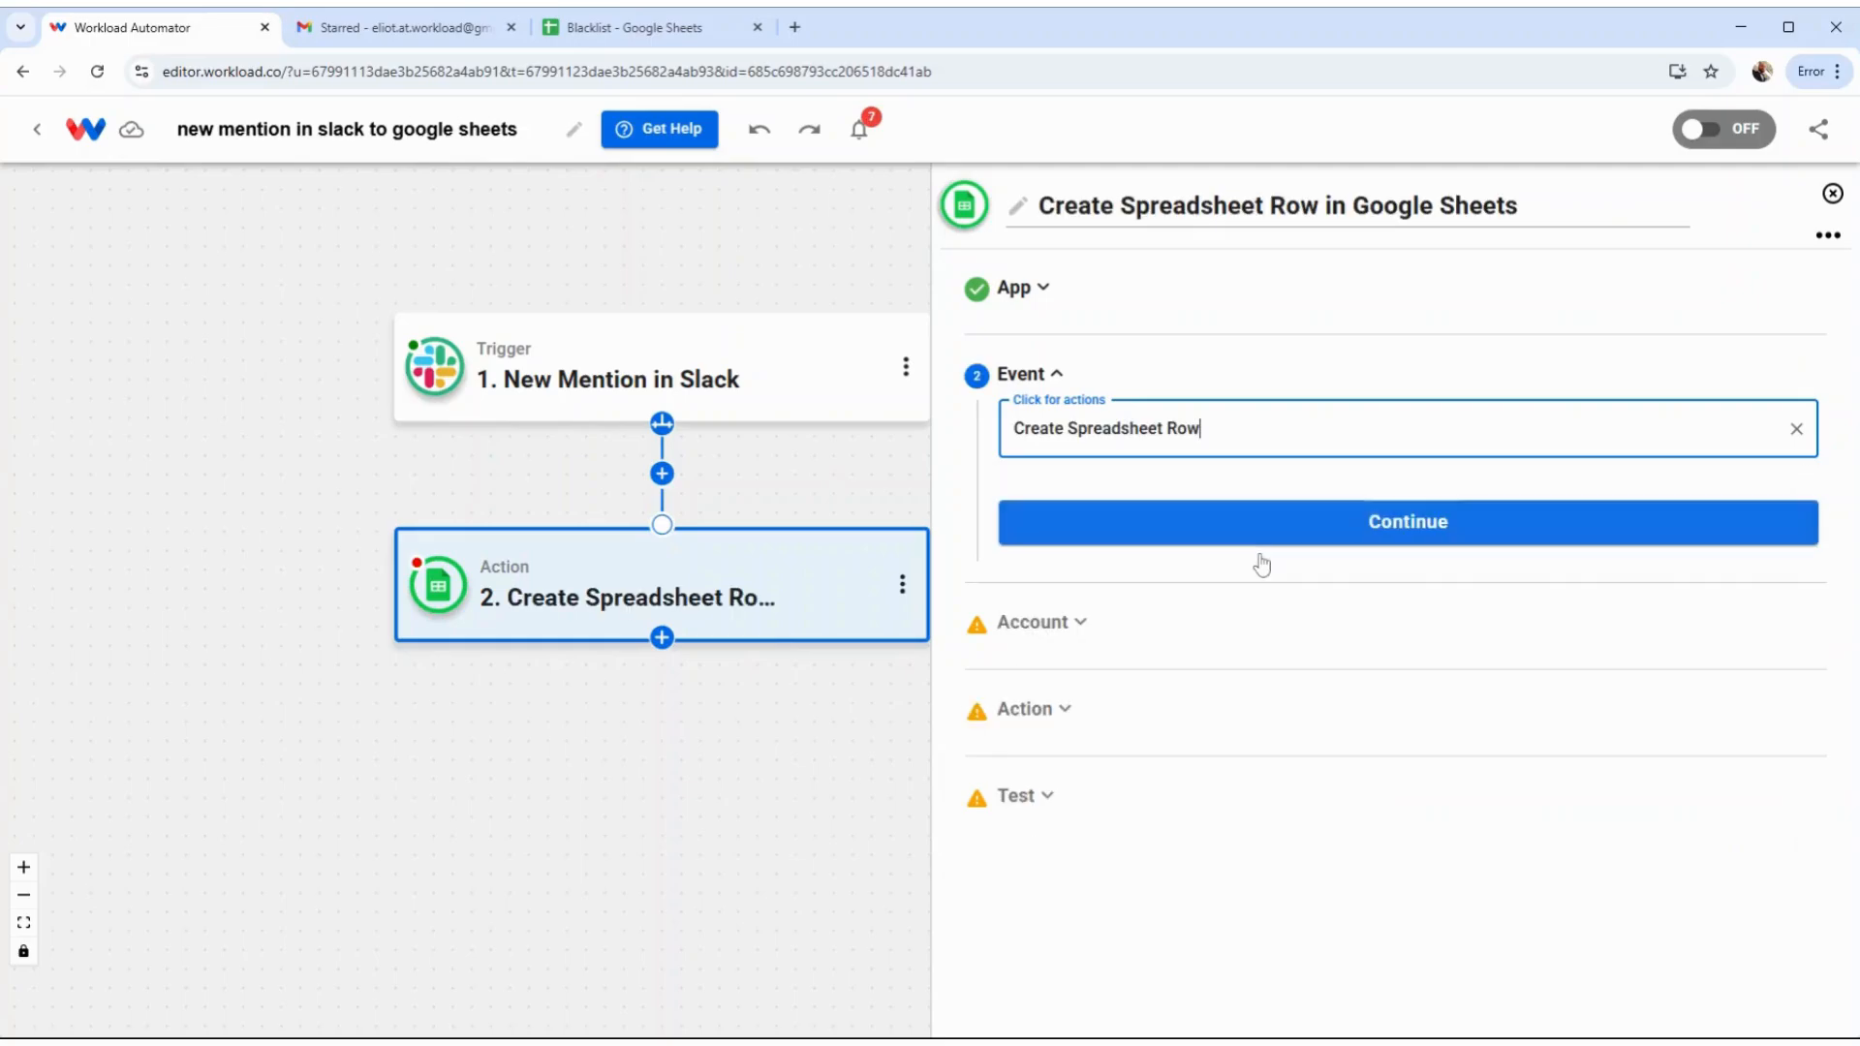
{"action": "left_click", "coordinate": [1292, 527]}
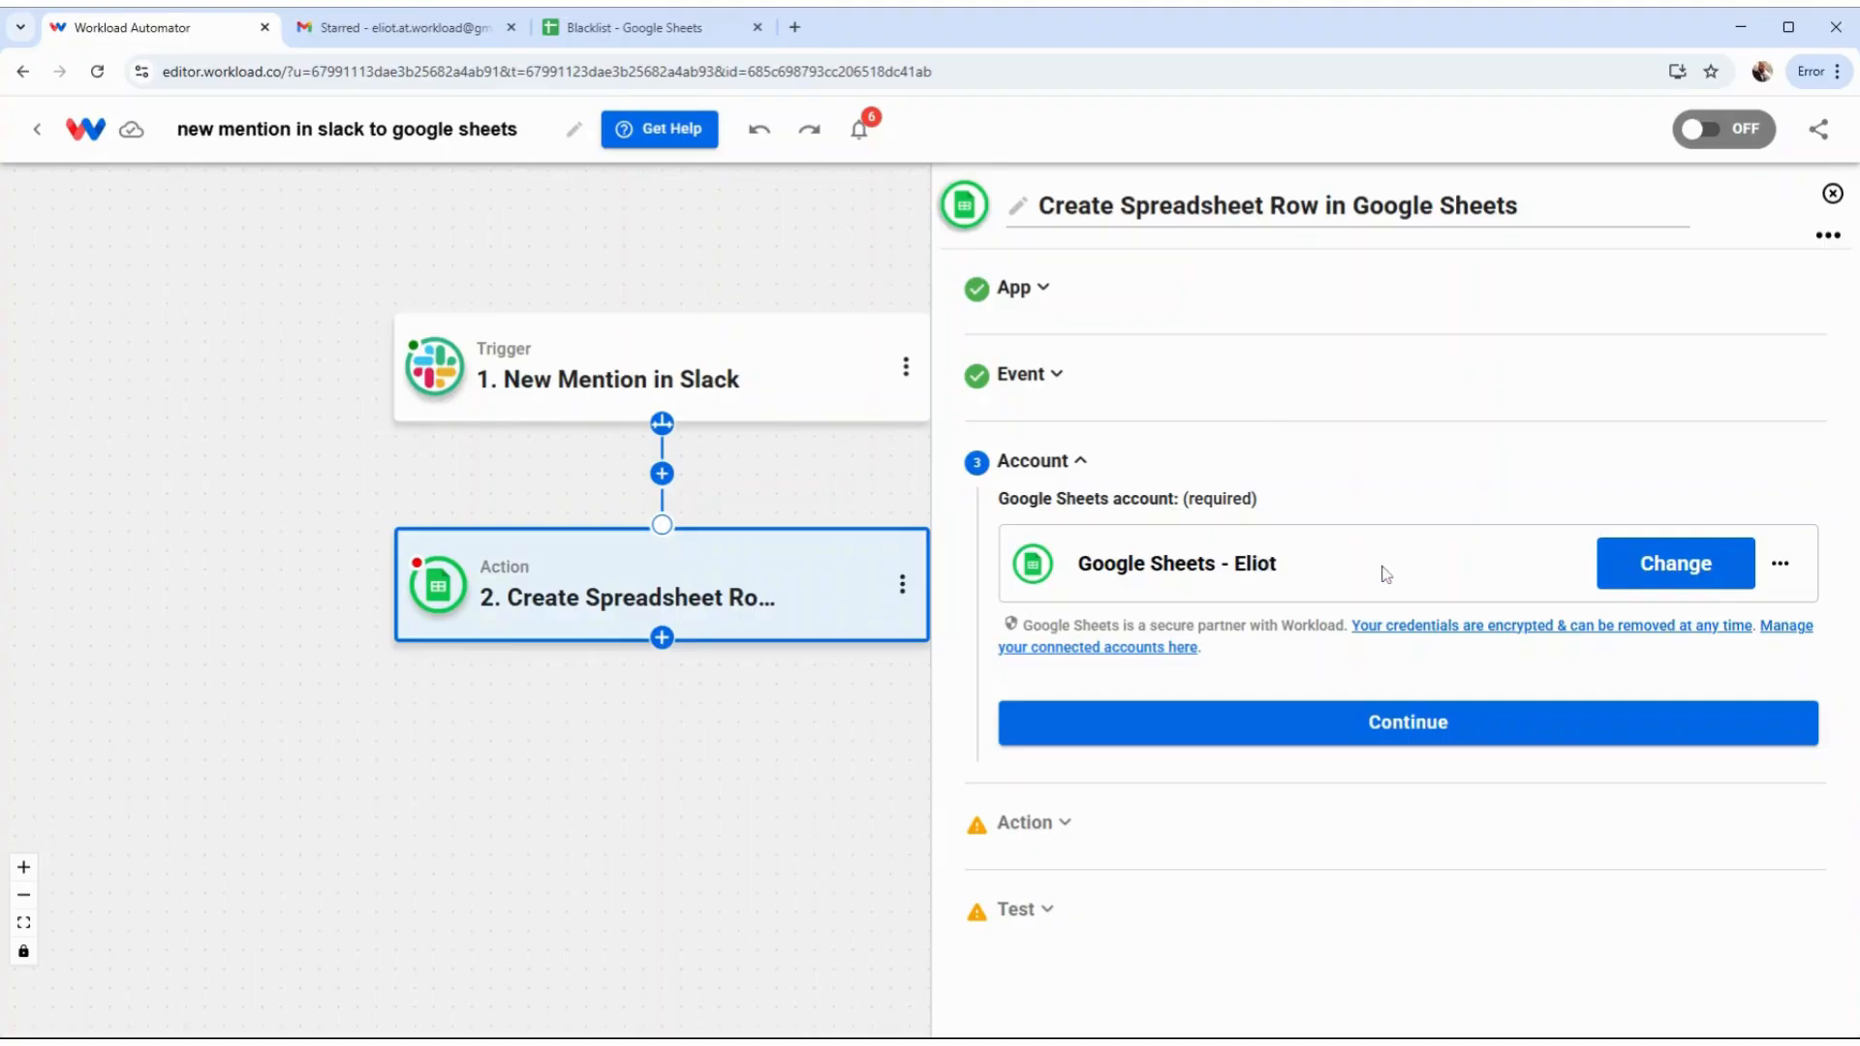
{"action": "left_click", "coordinate": [1349, 723]}
Select the Blacklist spreadsheet and its Sheet1 worksheet as the destination for the new row
{"action": "left_click", "coordinate": [1349, 707]}
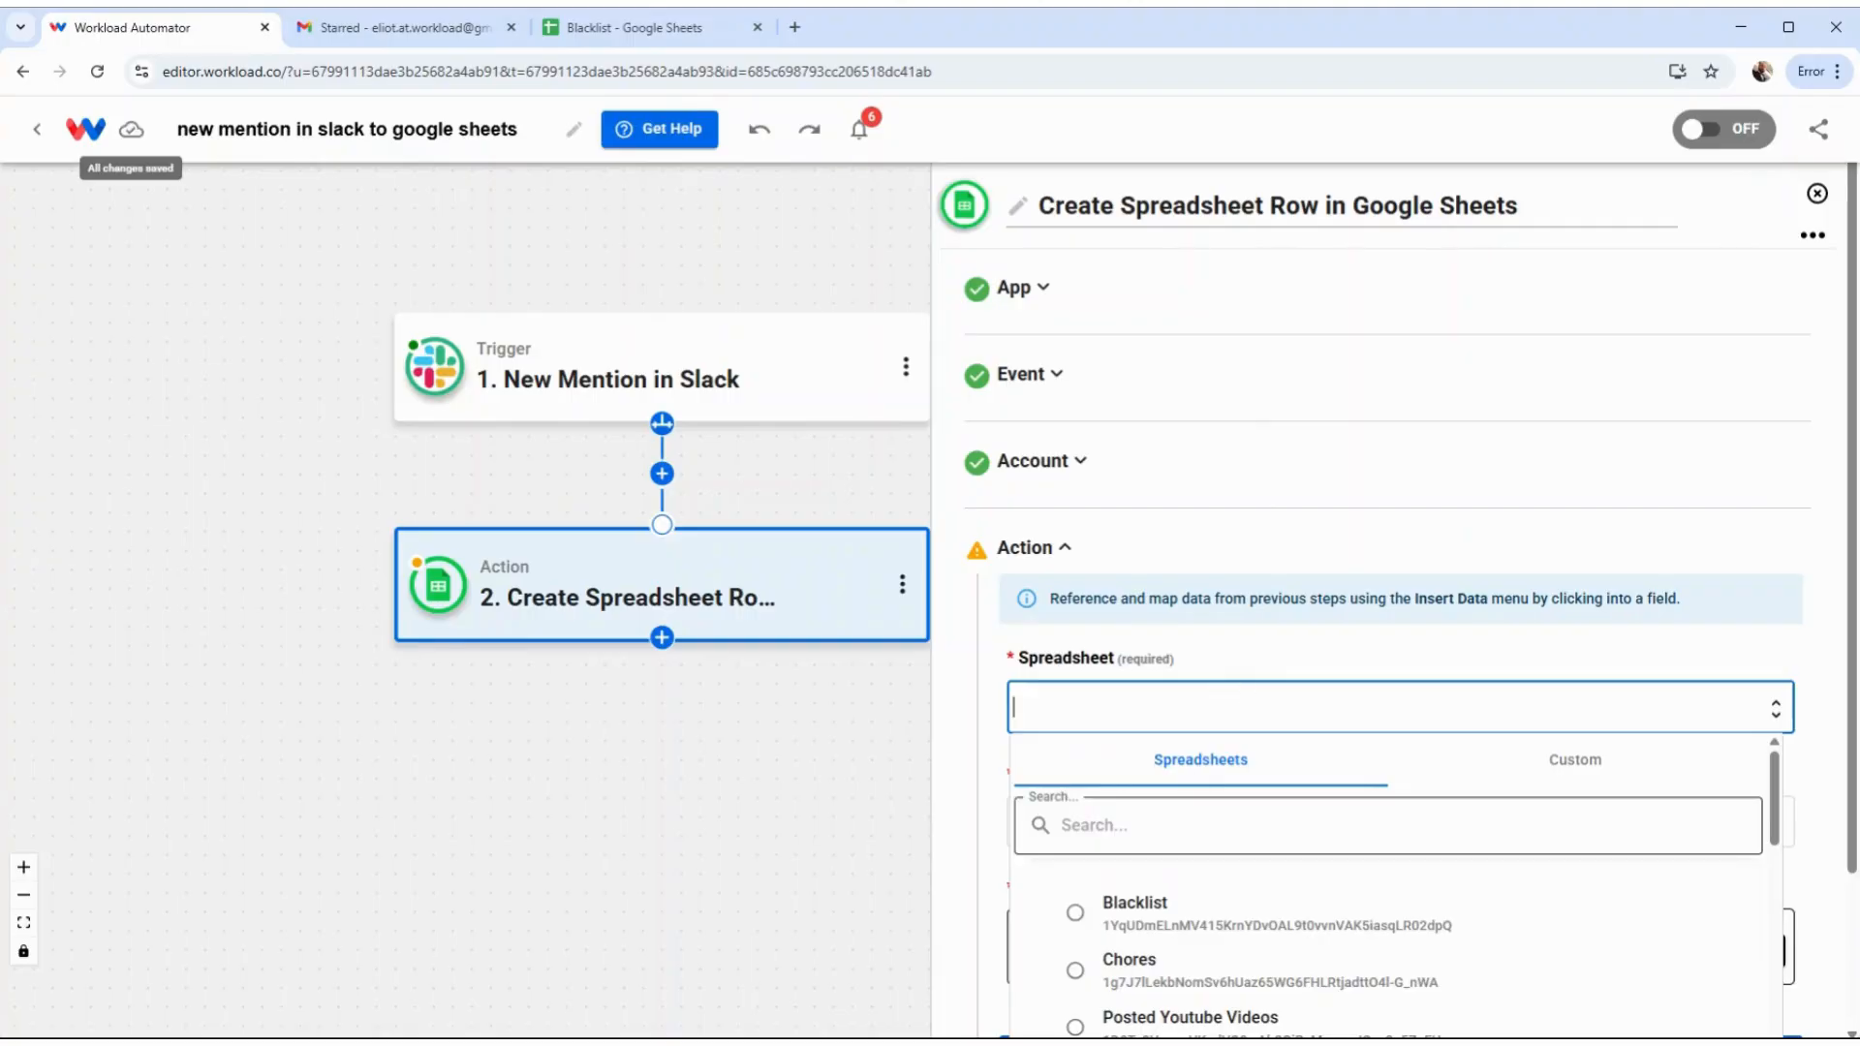
{"action": "scroll", "coordinate": [1220, 756], "scroll_direction": "down", "scroll_amount": 3}
{"action": "scroll", "coordinate": [1225, 804], "scroll_direction": "up", "scroll_amount": 3}
{"action": "left_click", "coordinate": [1204, 832]}
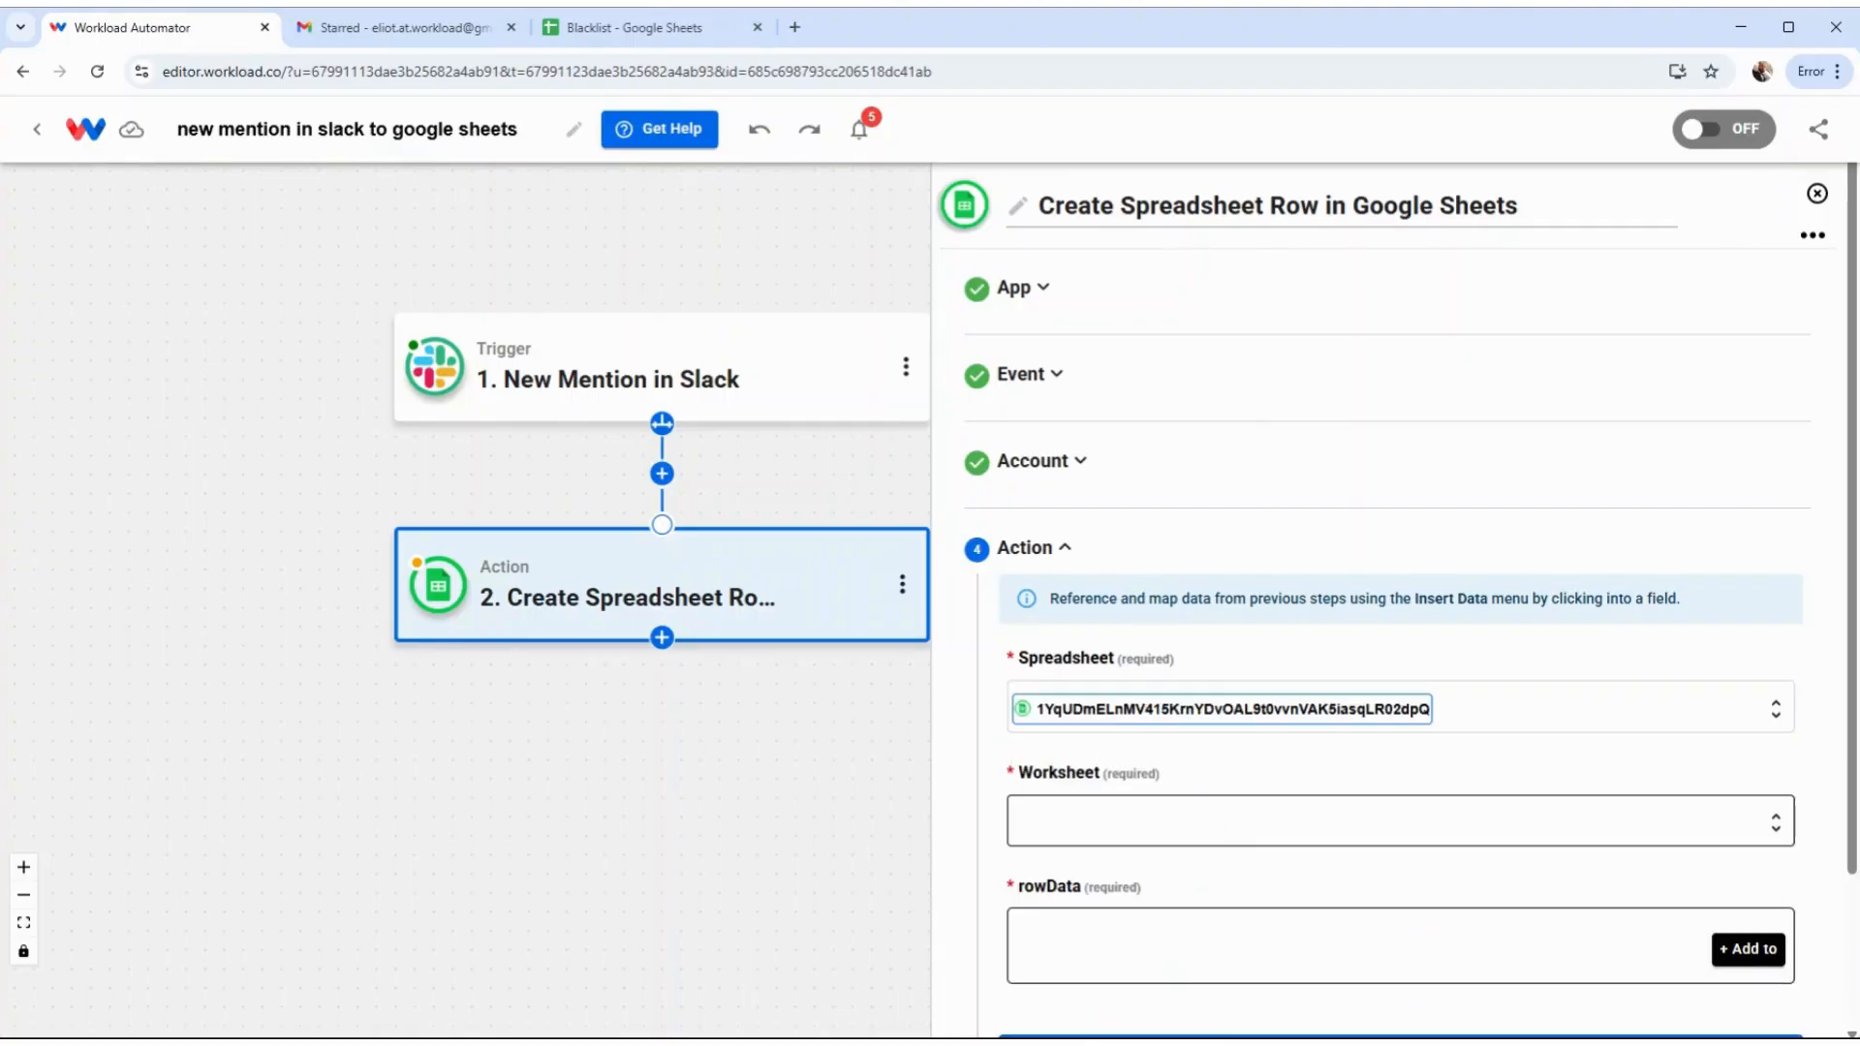
{"action": "scroll", "coordinate": [1230, 785], "scroll_direction": "down", "scroll_amount": 2}
{"action": "left_click", "coordinate": [1143, 642]}
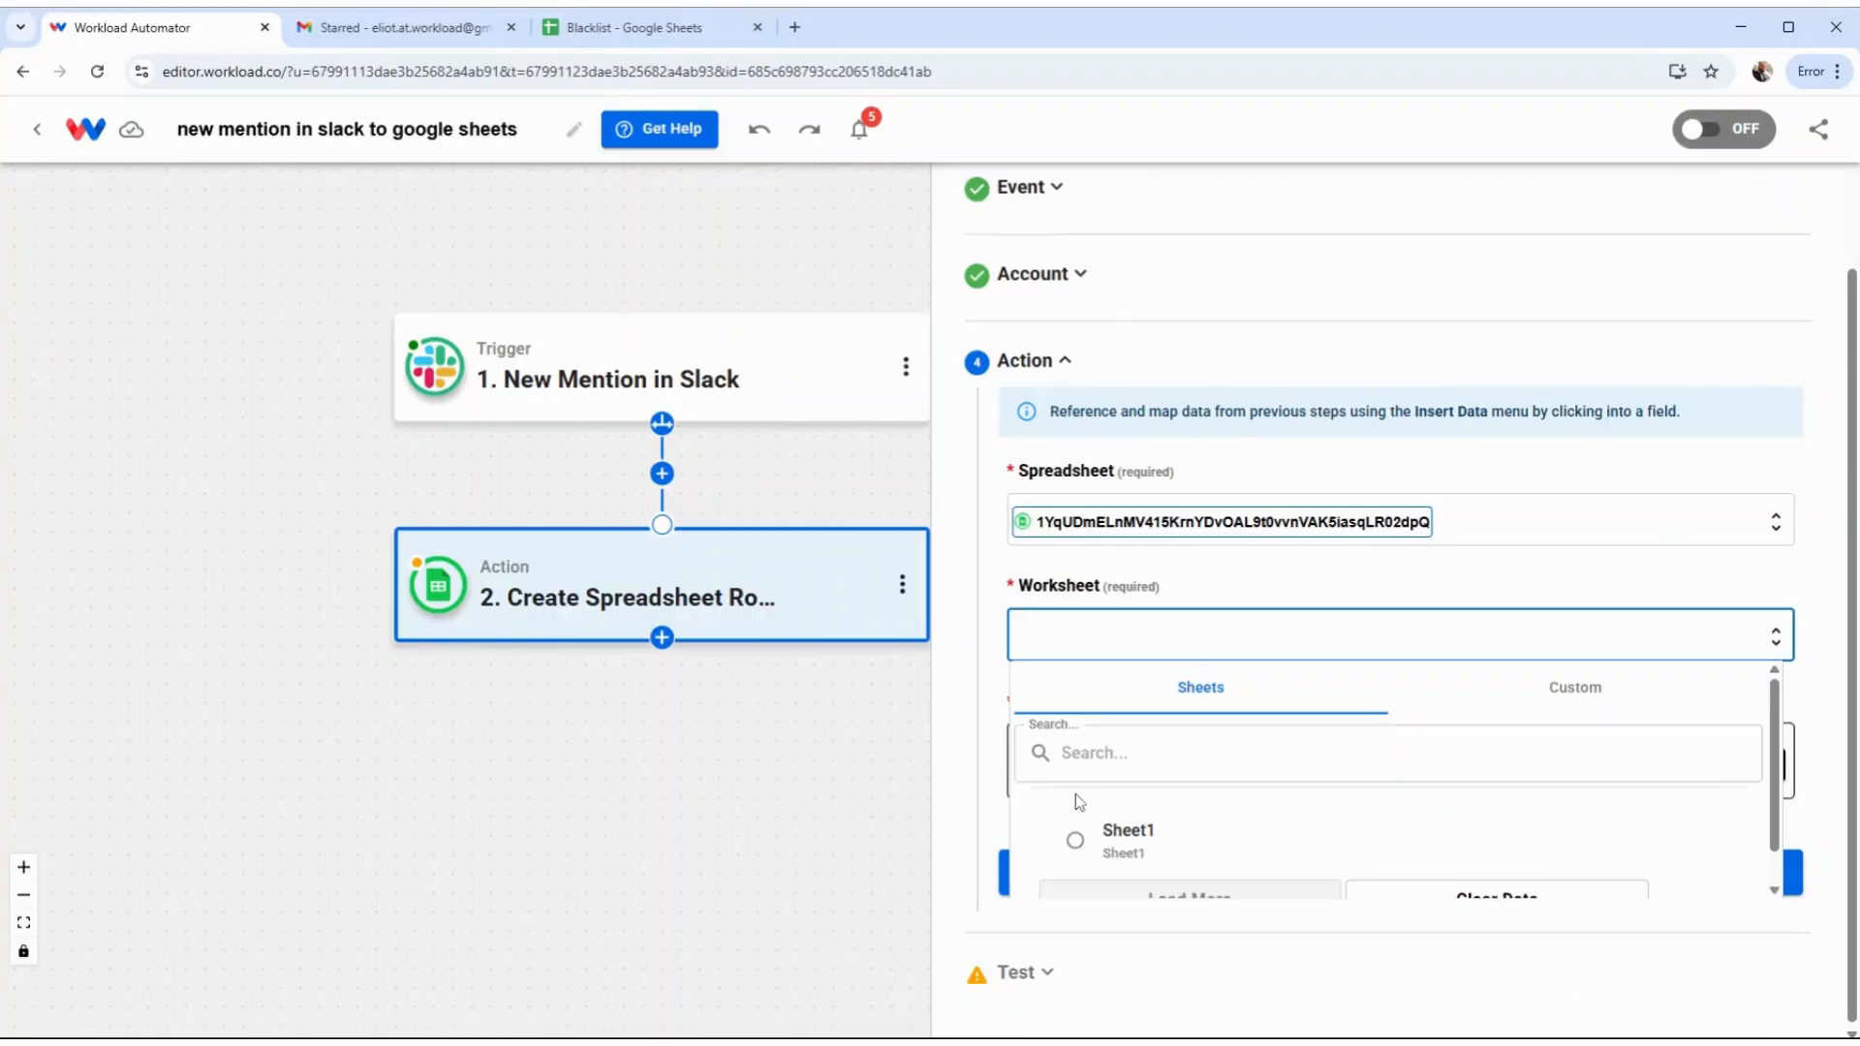
{"action": "left_click", "coordinate": [1124, 833]}
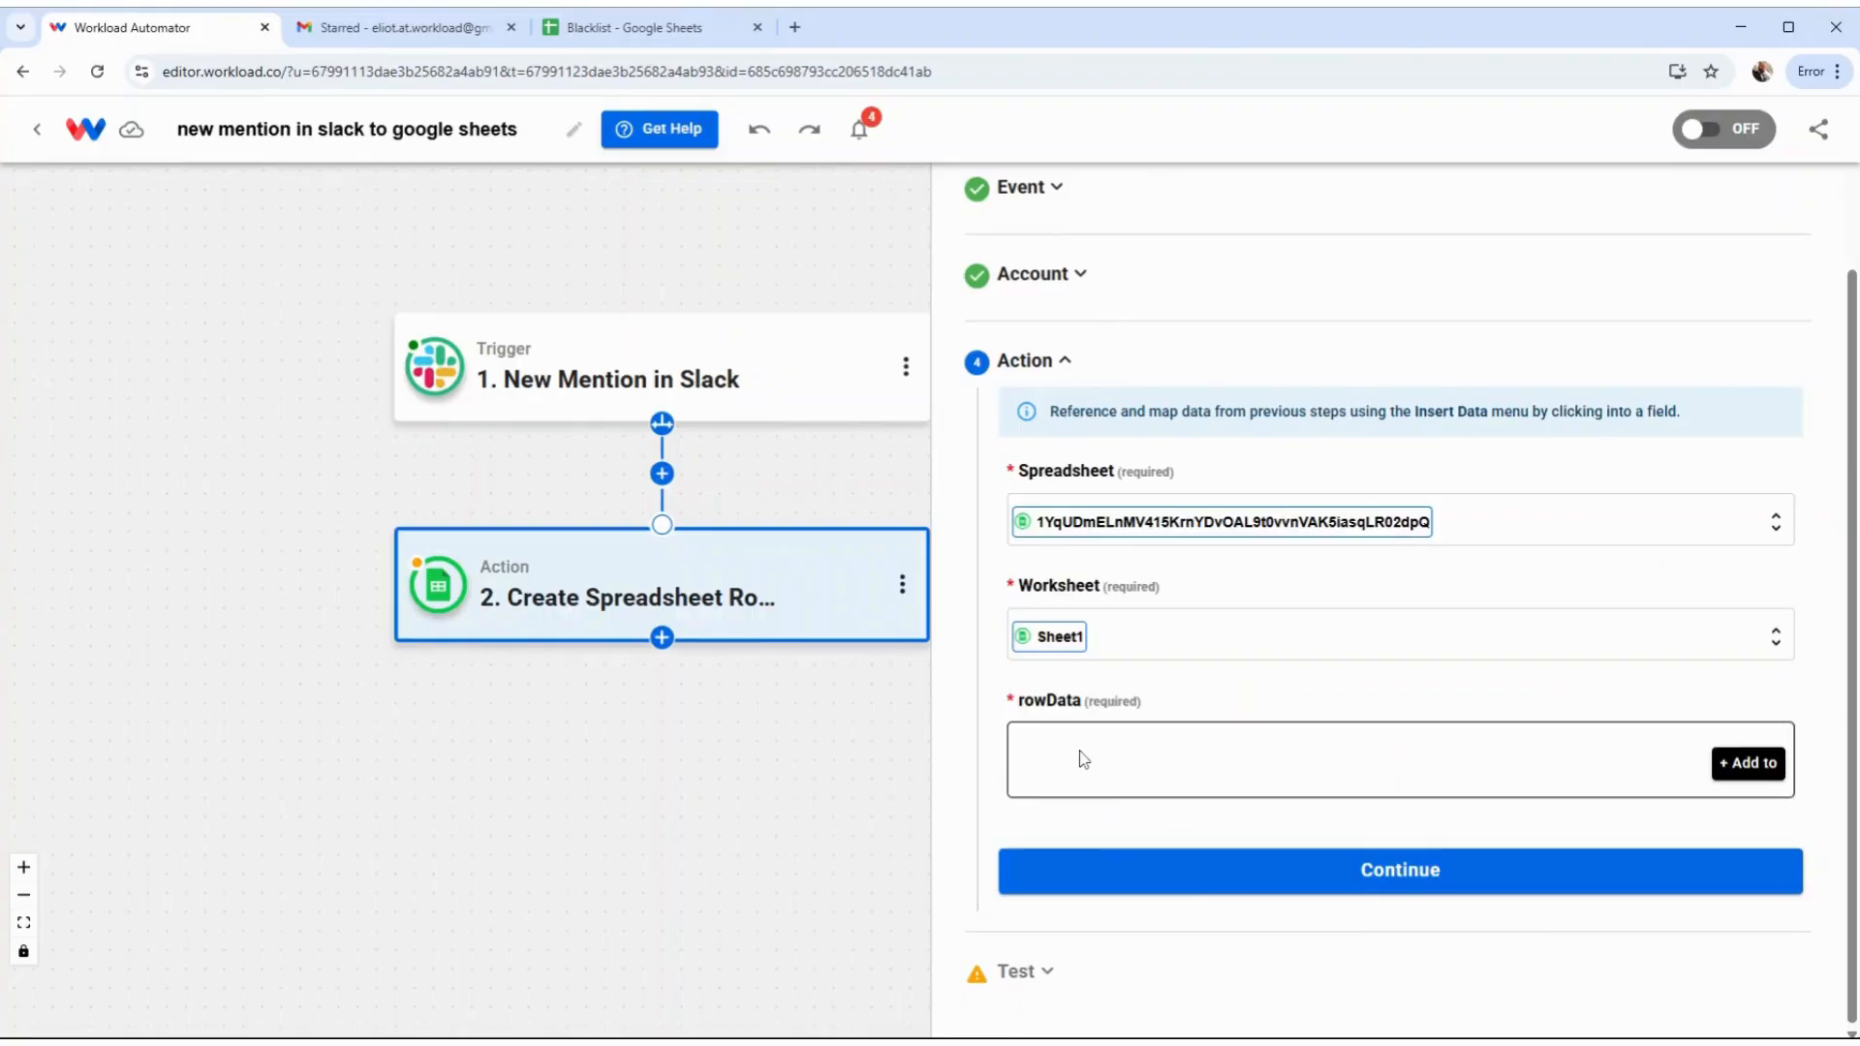
Add a rowData entry that maps the Name of Offender column to the username from the Slack mention
{"action": "left_click", "coordinate": [1747, 762]}
{"action": "left_click", "coordinate": [1119, 697]}
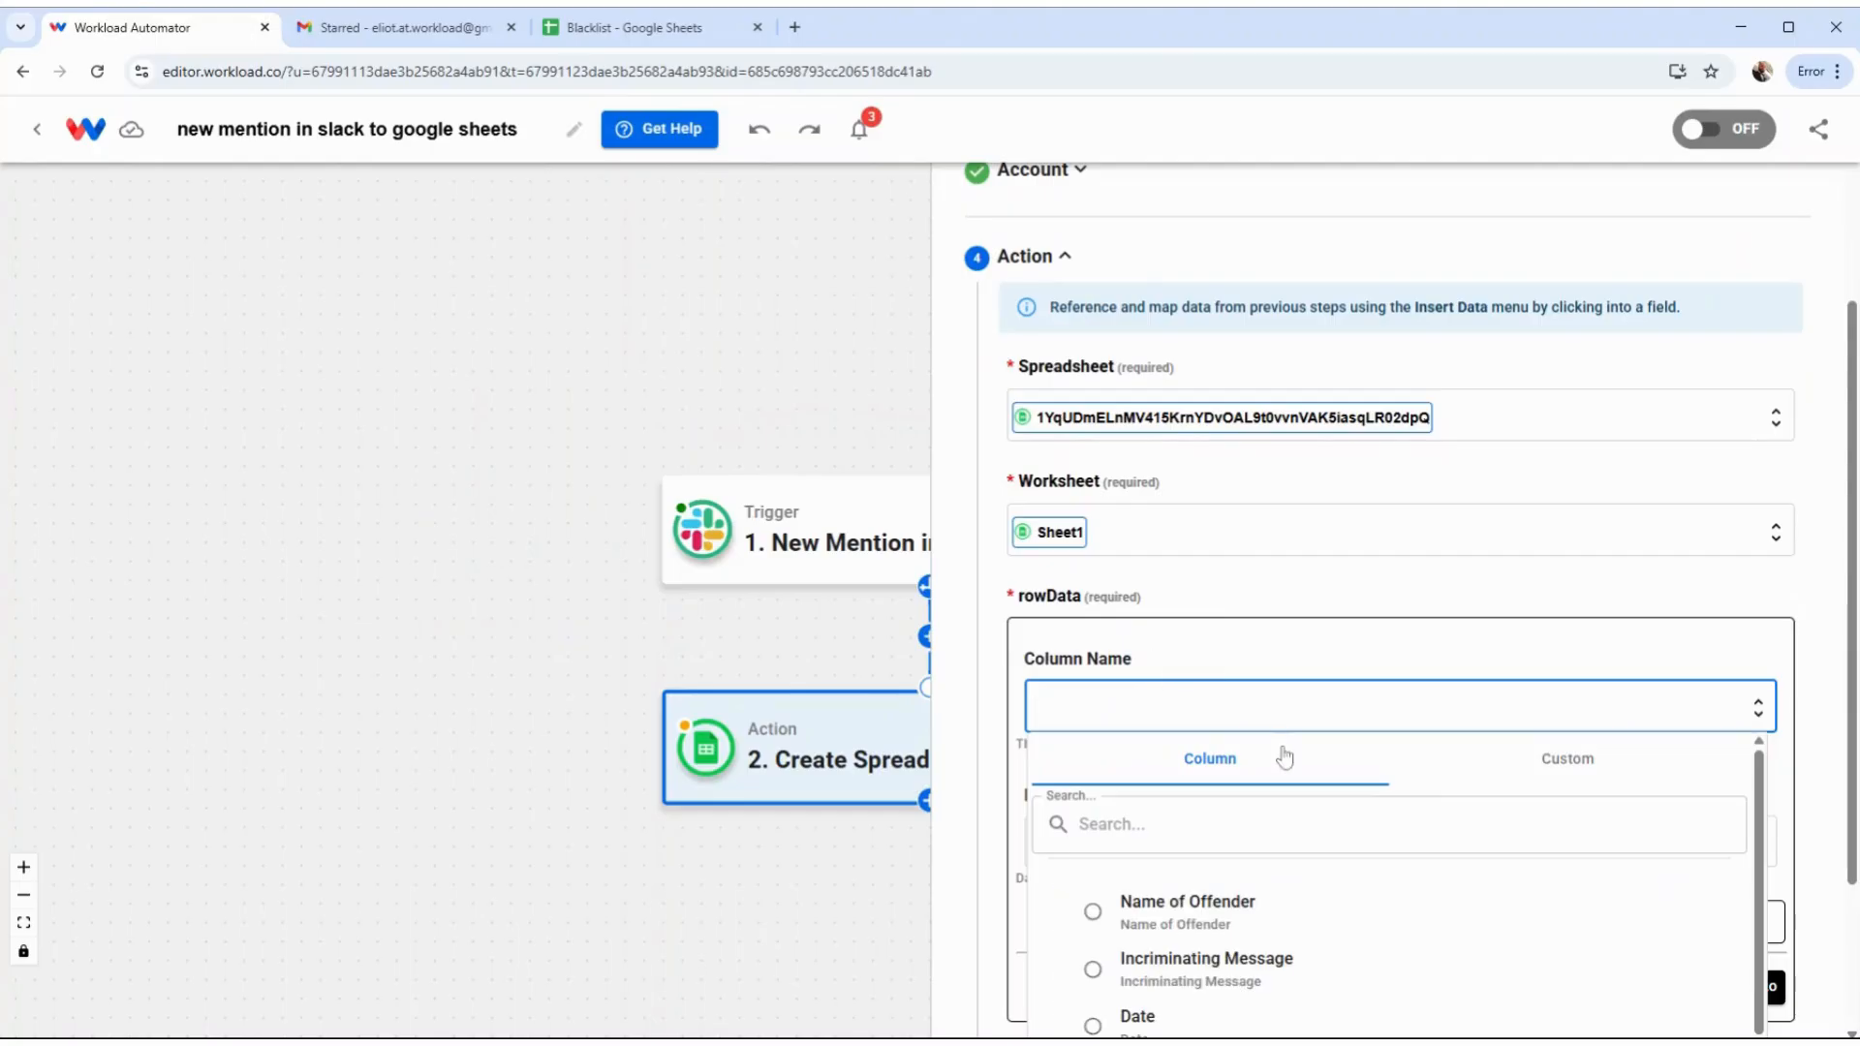
{"action": "left_click", "coordinate": [1153, 872]}
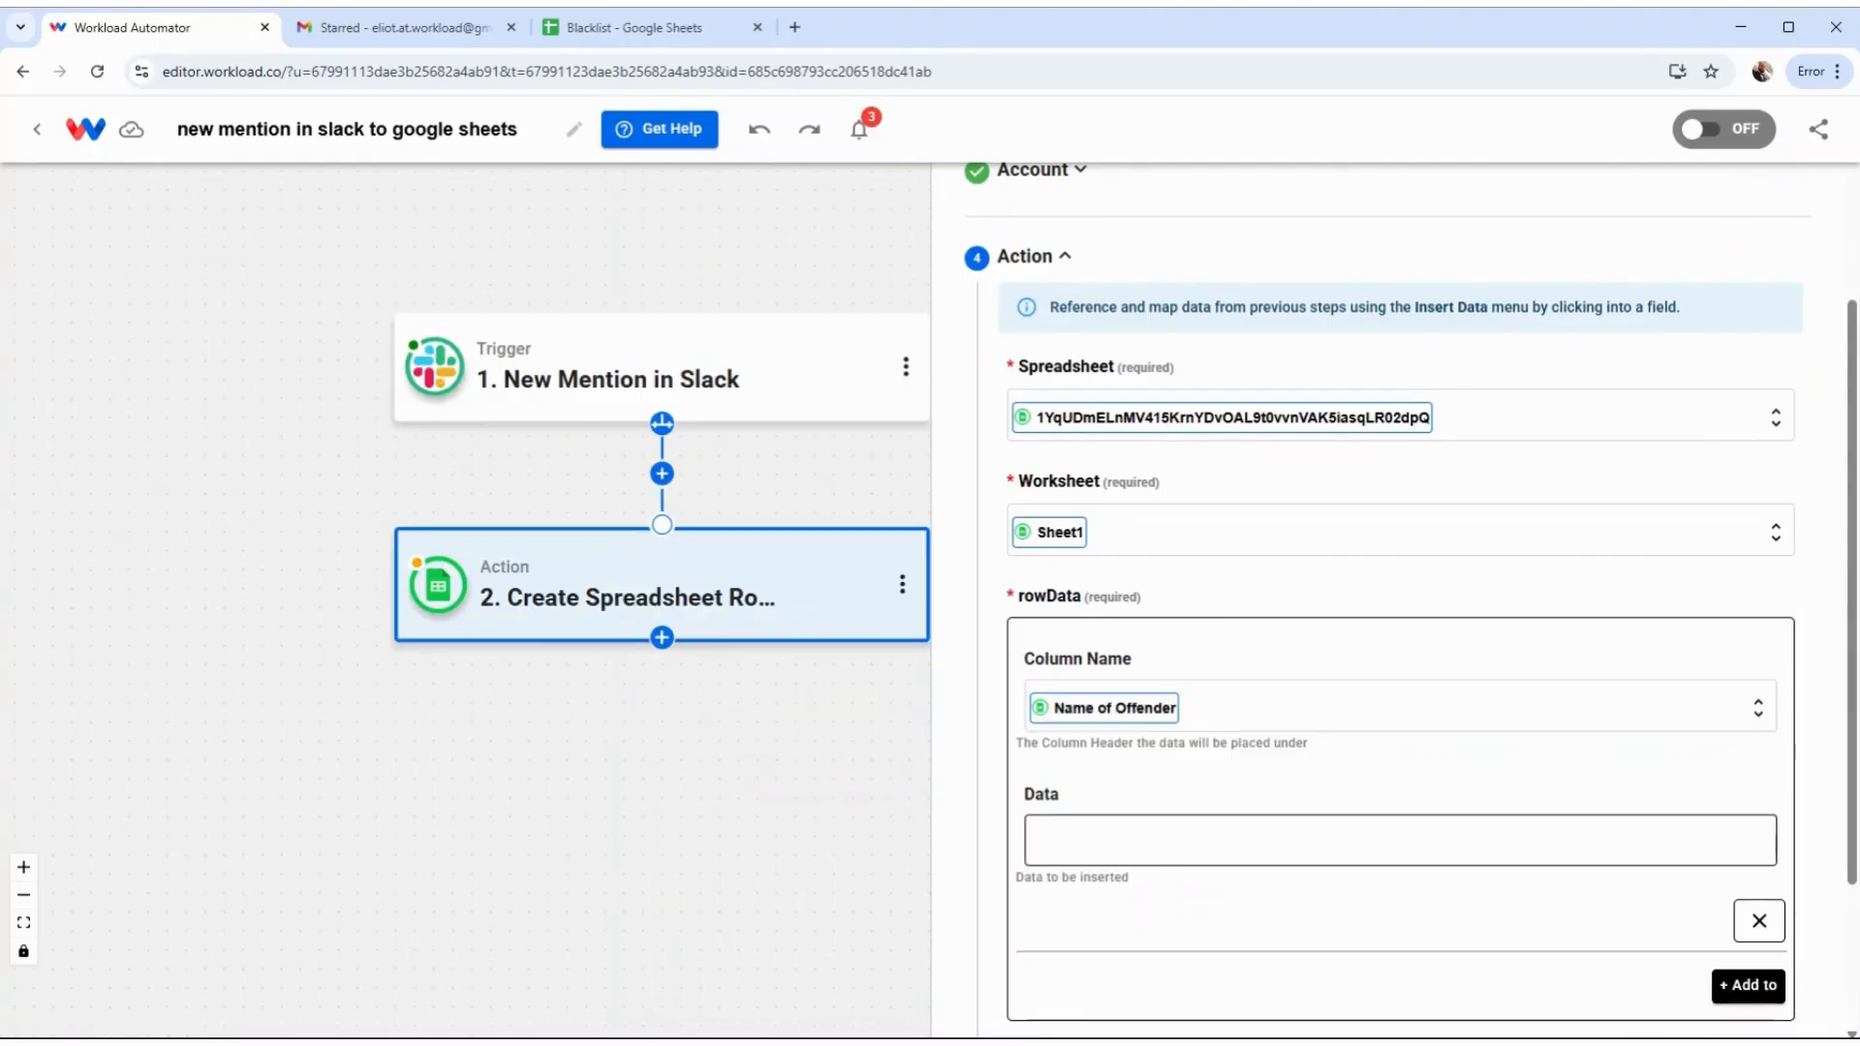
{"action": "left_click", "coordinate": [1225, 835]}
{"action": "scroll", "coordinate": [1174, 854], "scroll_direction": "down", "scroll_amount": 2}
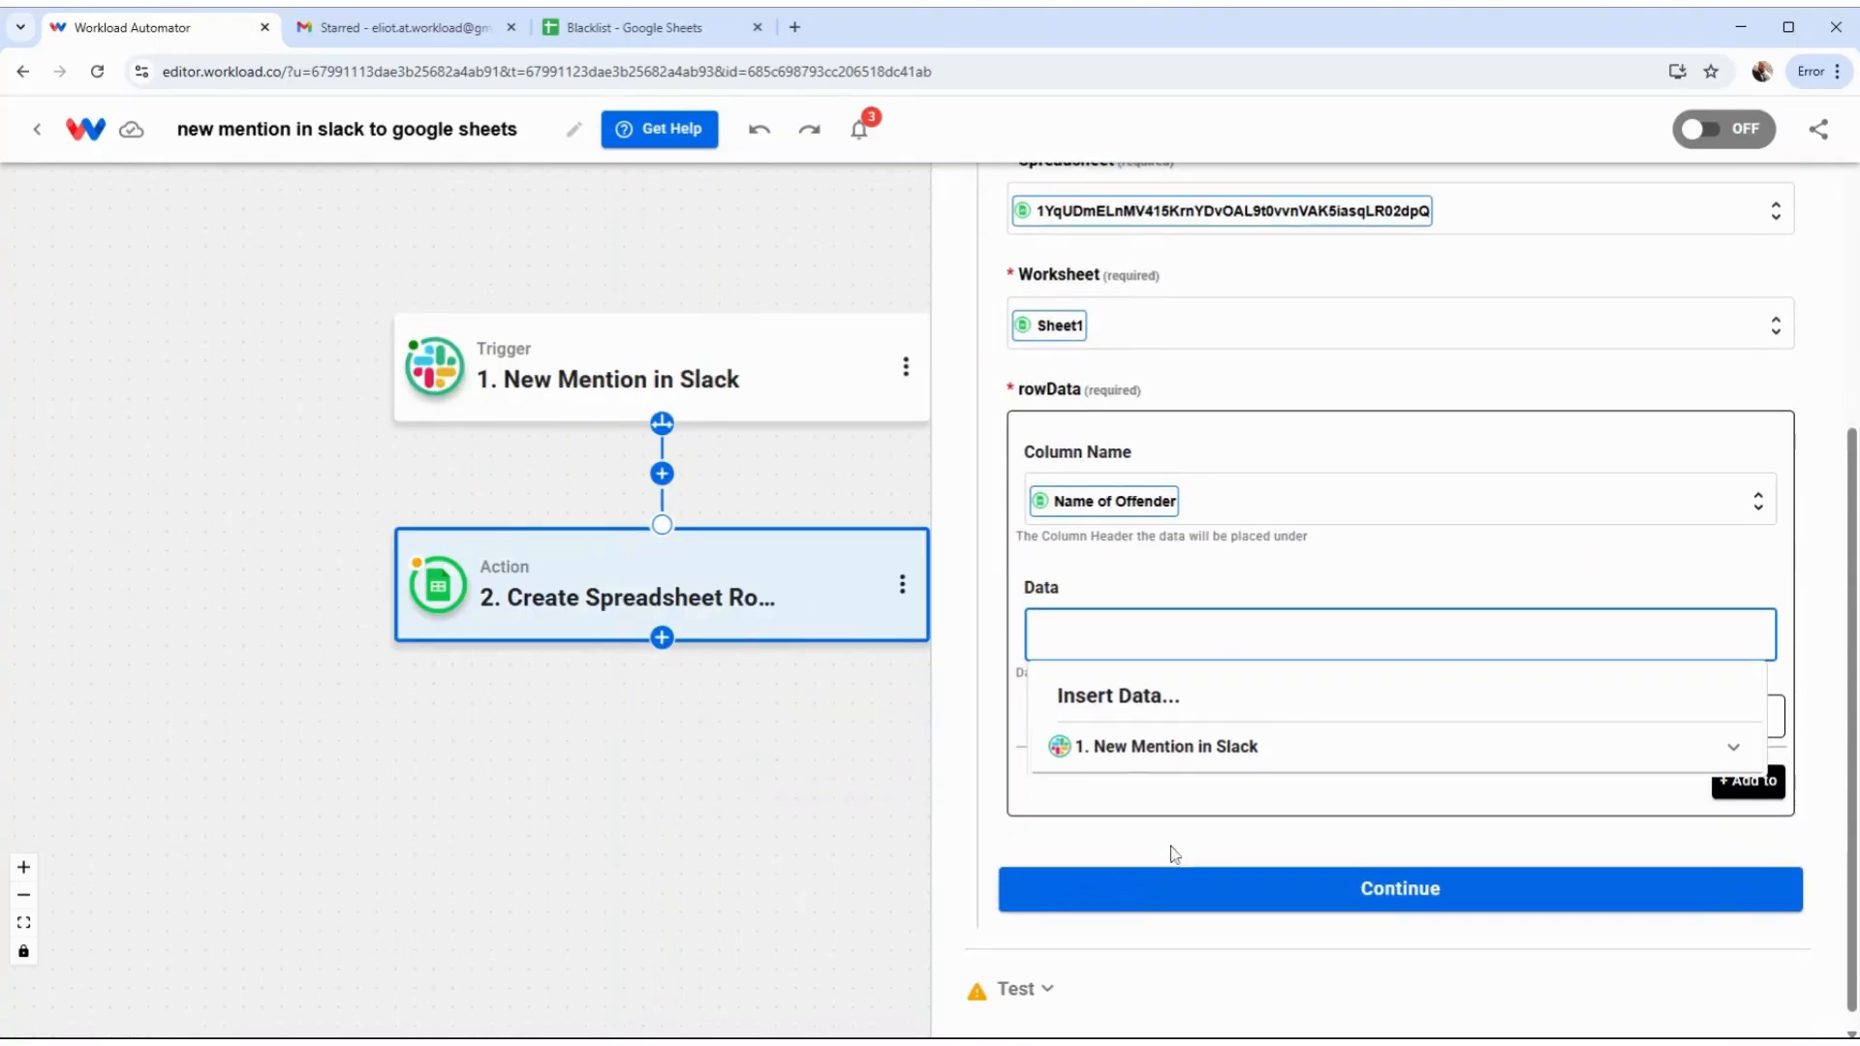
{"action": "left_click", "coordinate": [1170, 751]}
{"action": "scroll", "coordinate": [1171, 877], "scroll_direction": "down", "scroll_amount": 3}
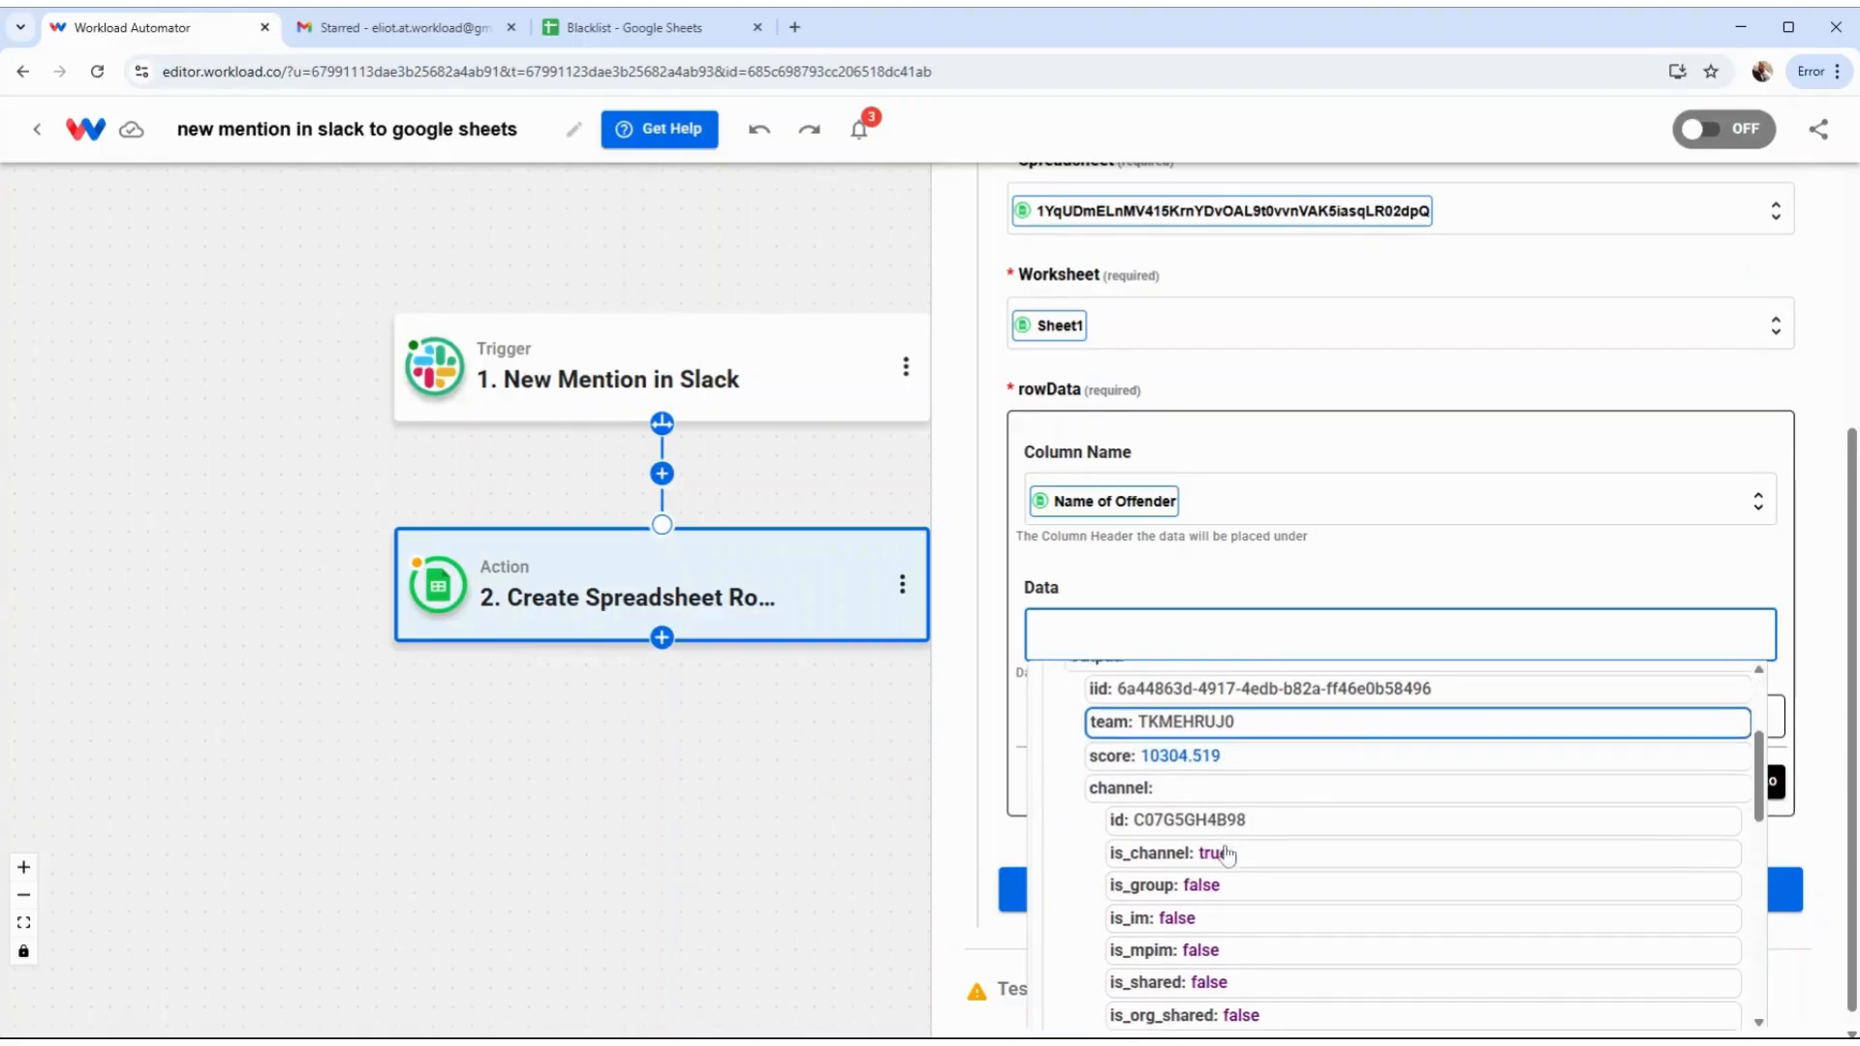
{"action": "scroll", "coordinate": [1226, 853], "scroll_direction": "down", "scroll_amount": 5}
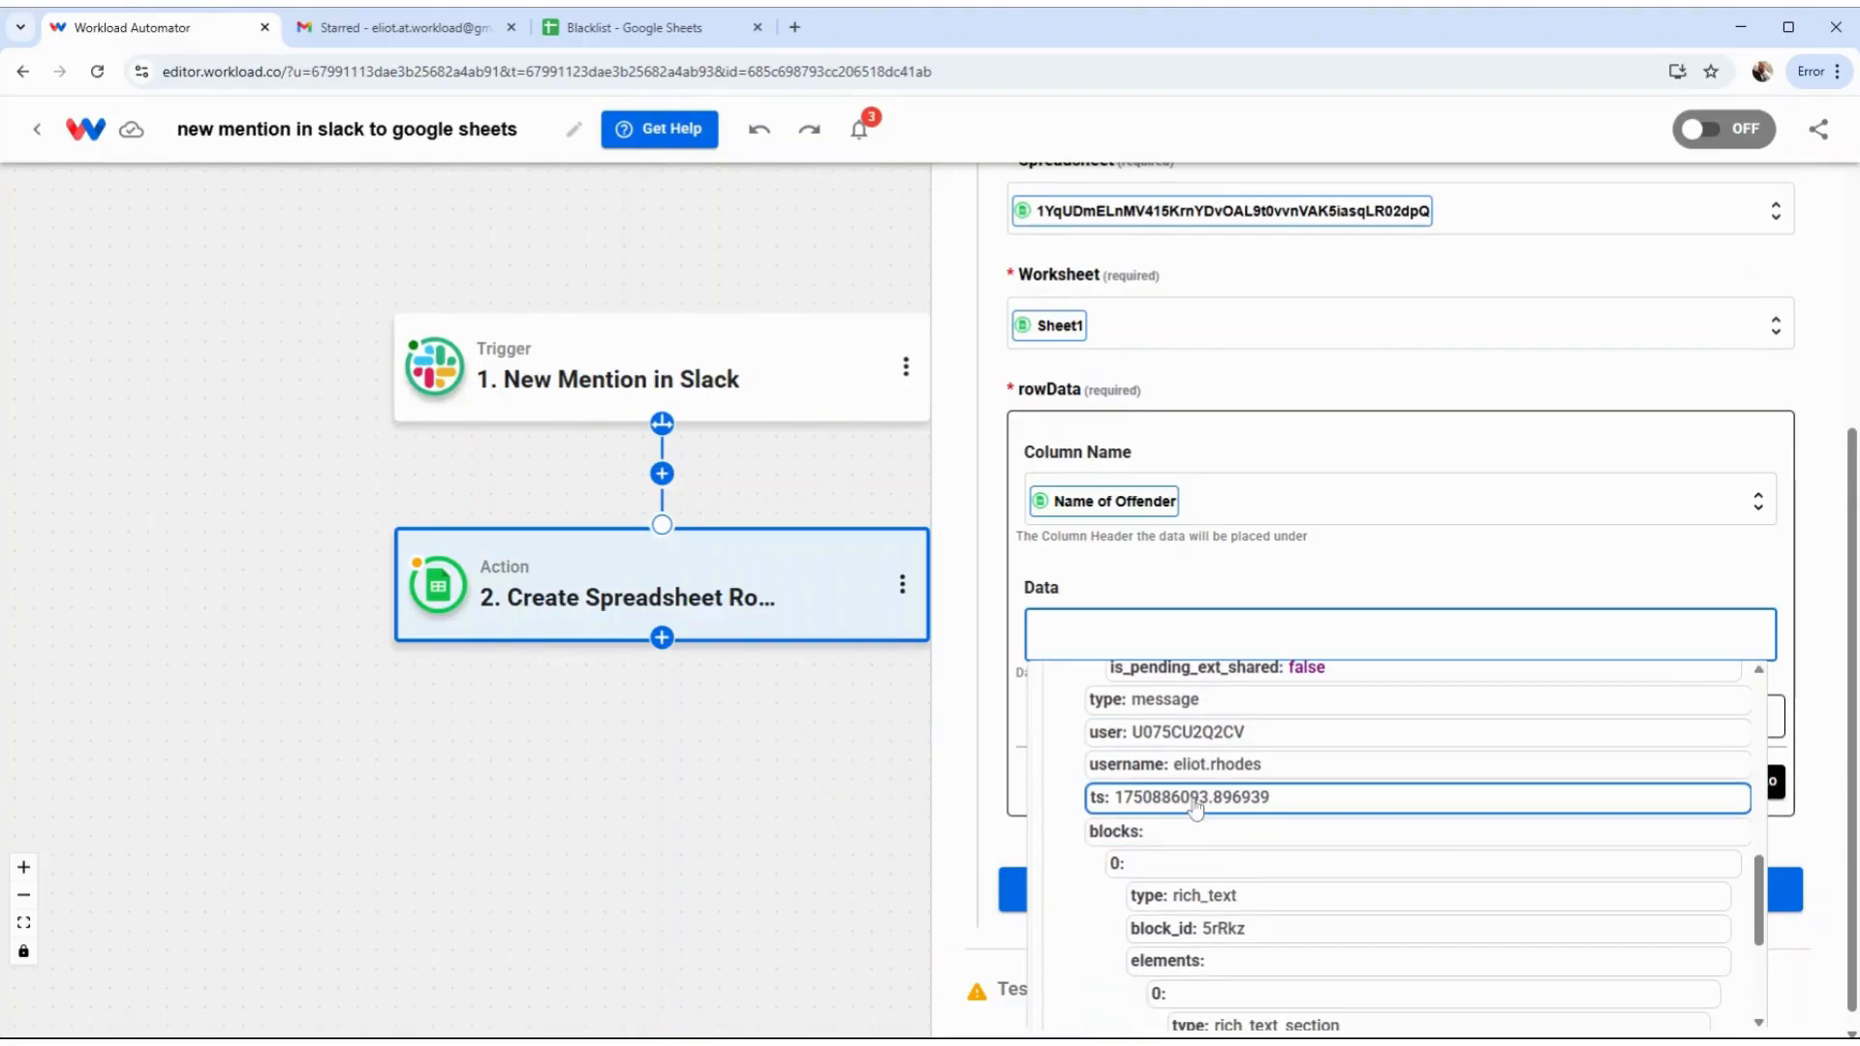
{"action": "left_click", "coordinate": [1201, 764]}
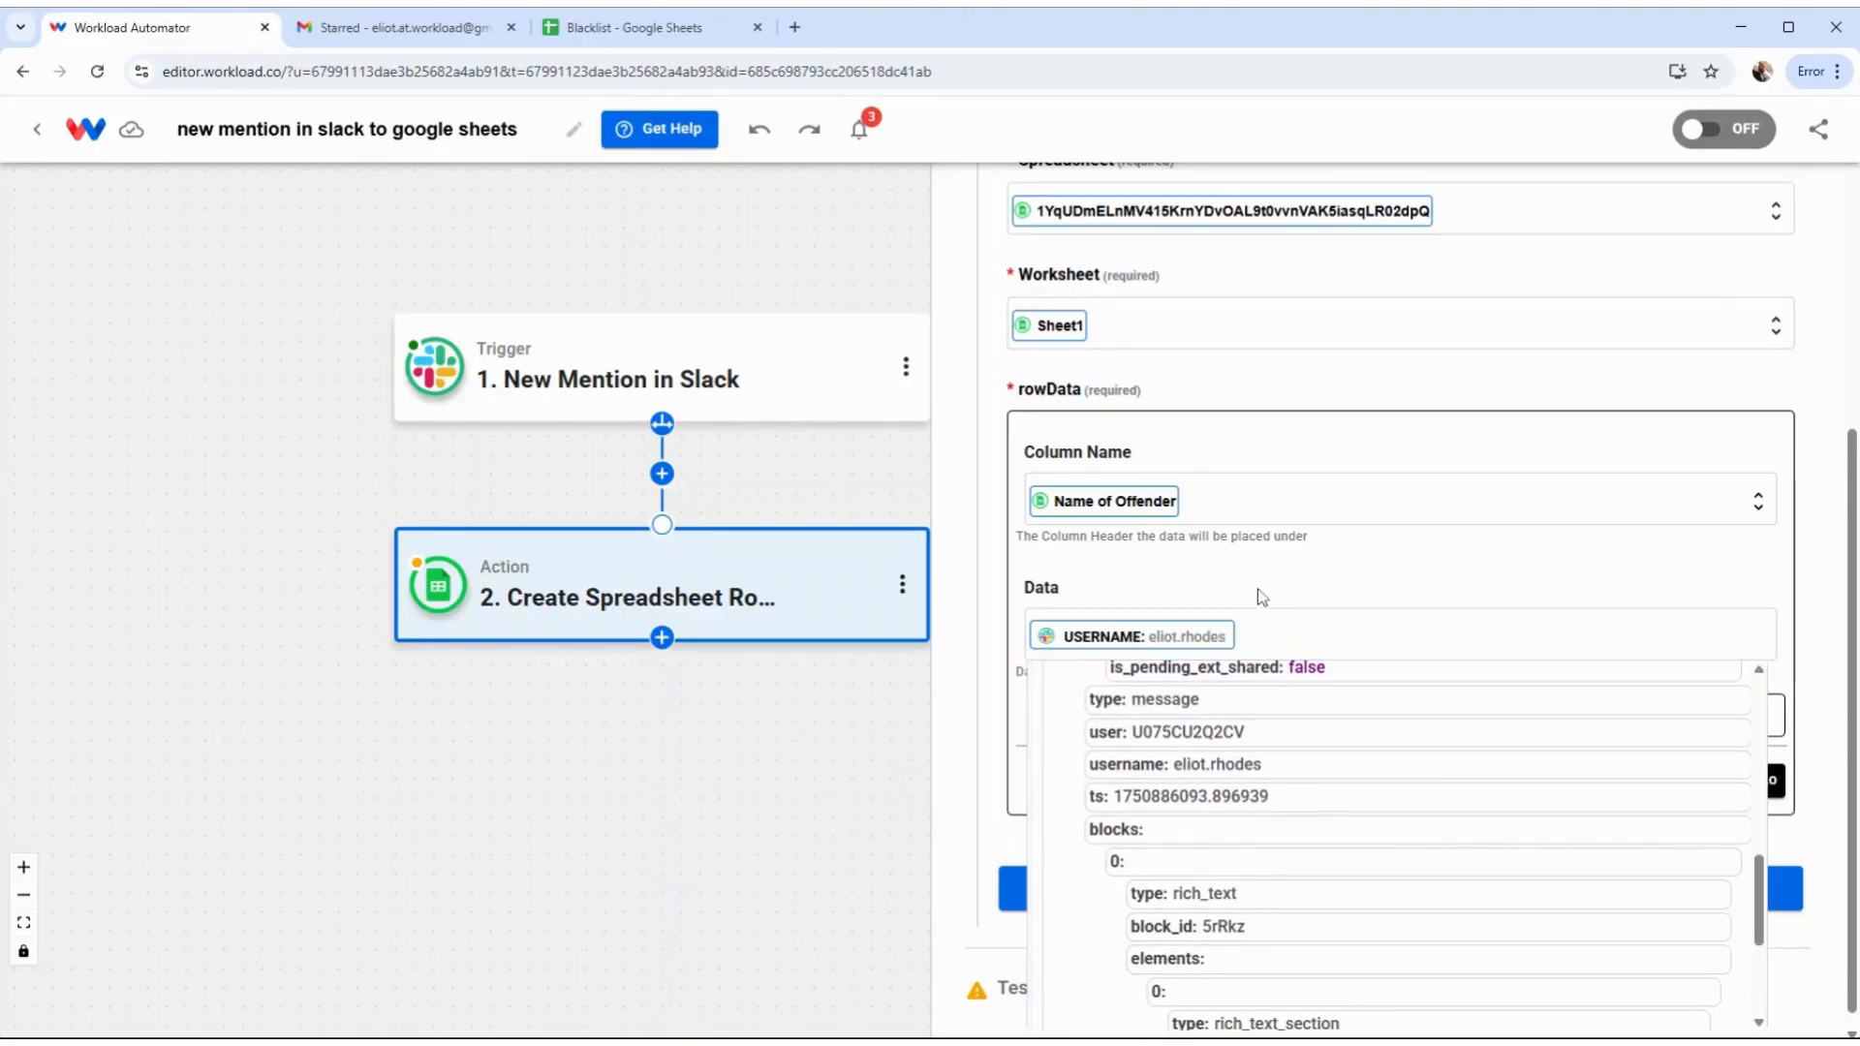
{"action": "left_click", "coordinate": [1397, 579]}
Add a second rowData entry that maps the Incriminating Message column to the text value of the Slack mention
{"action": "left_click", "coordinate": [1736, 781]}
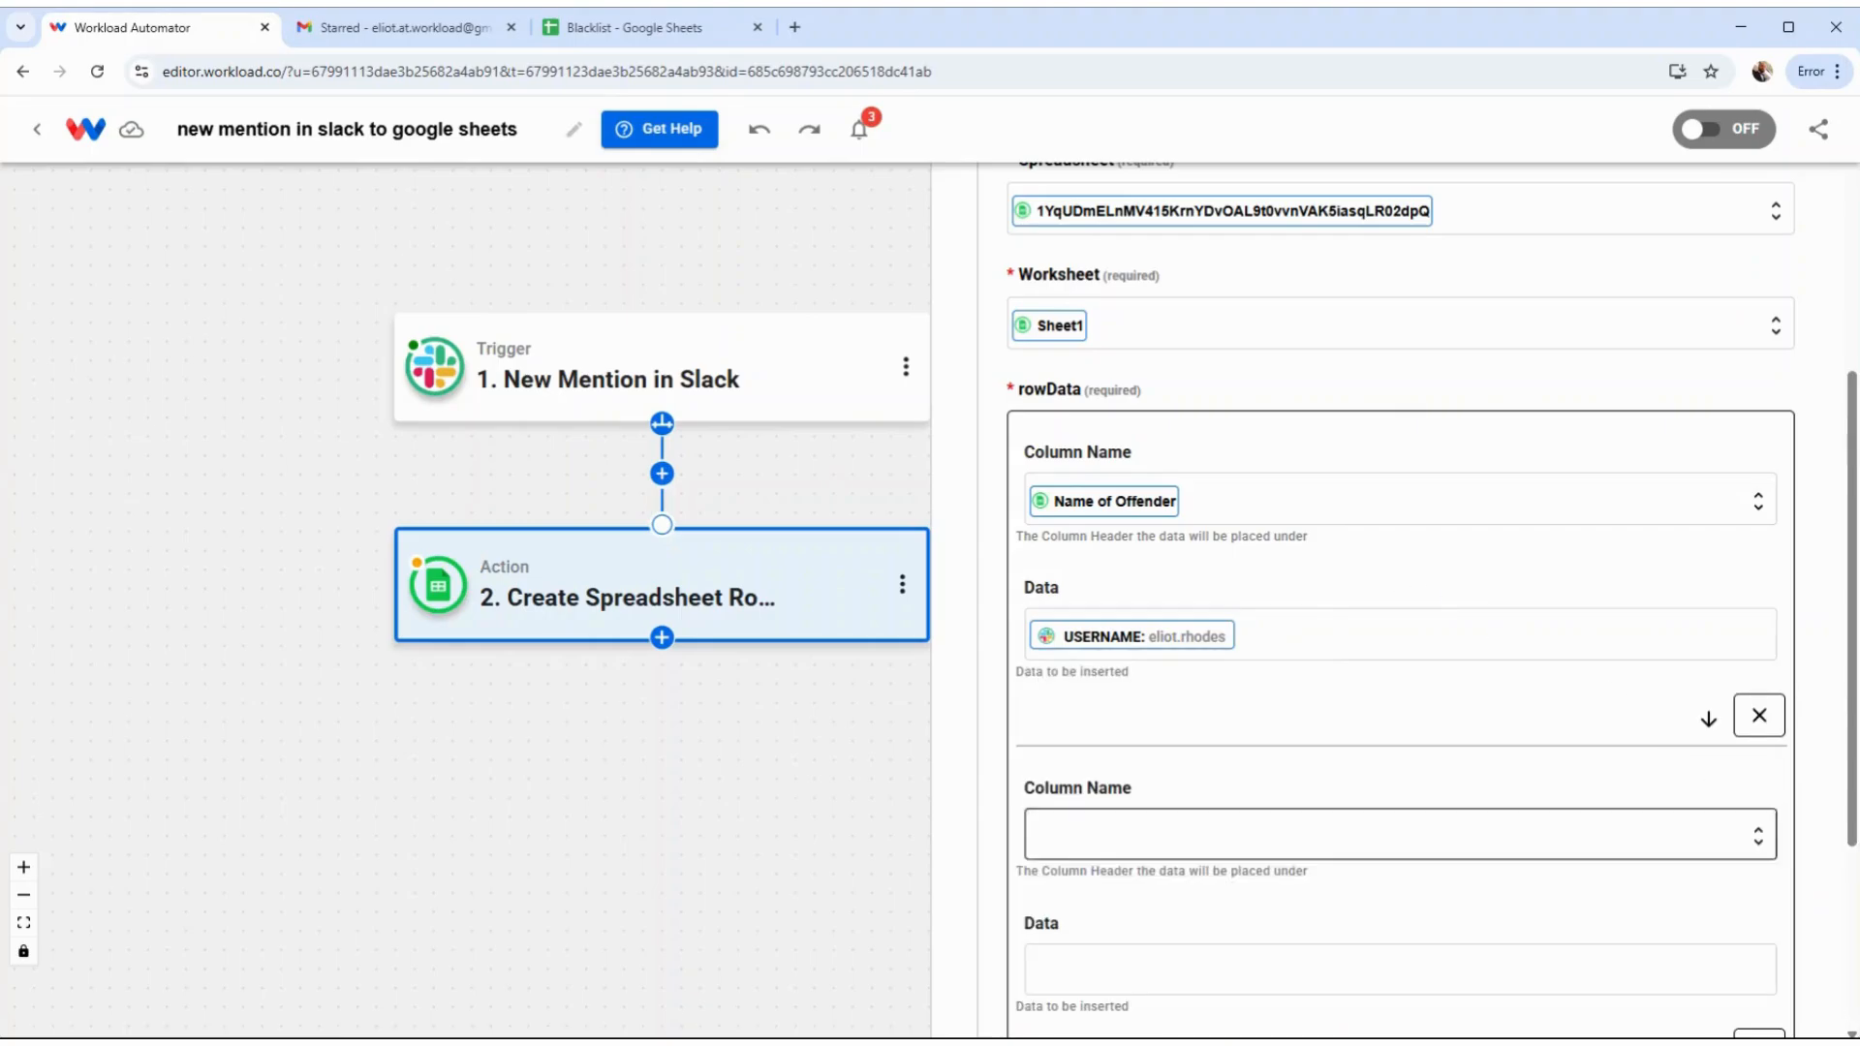
{"action": "left_click", "coordinate": [1124, 835]}
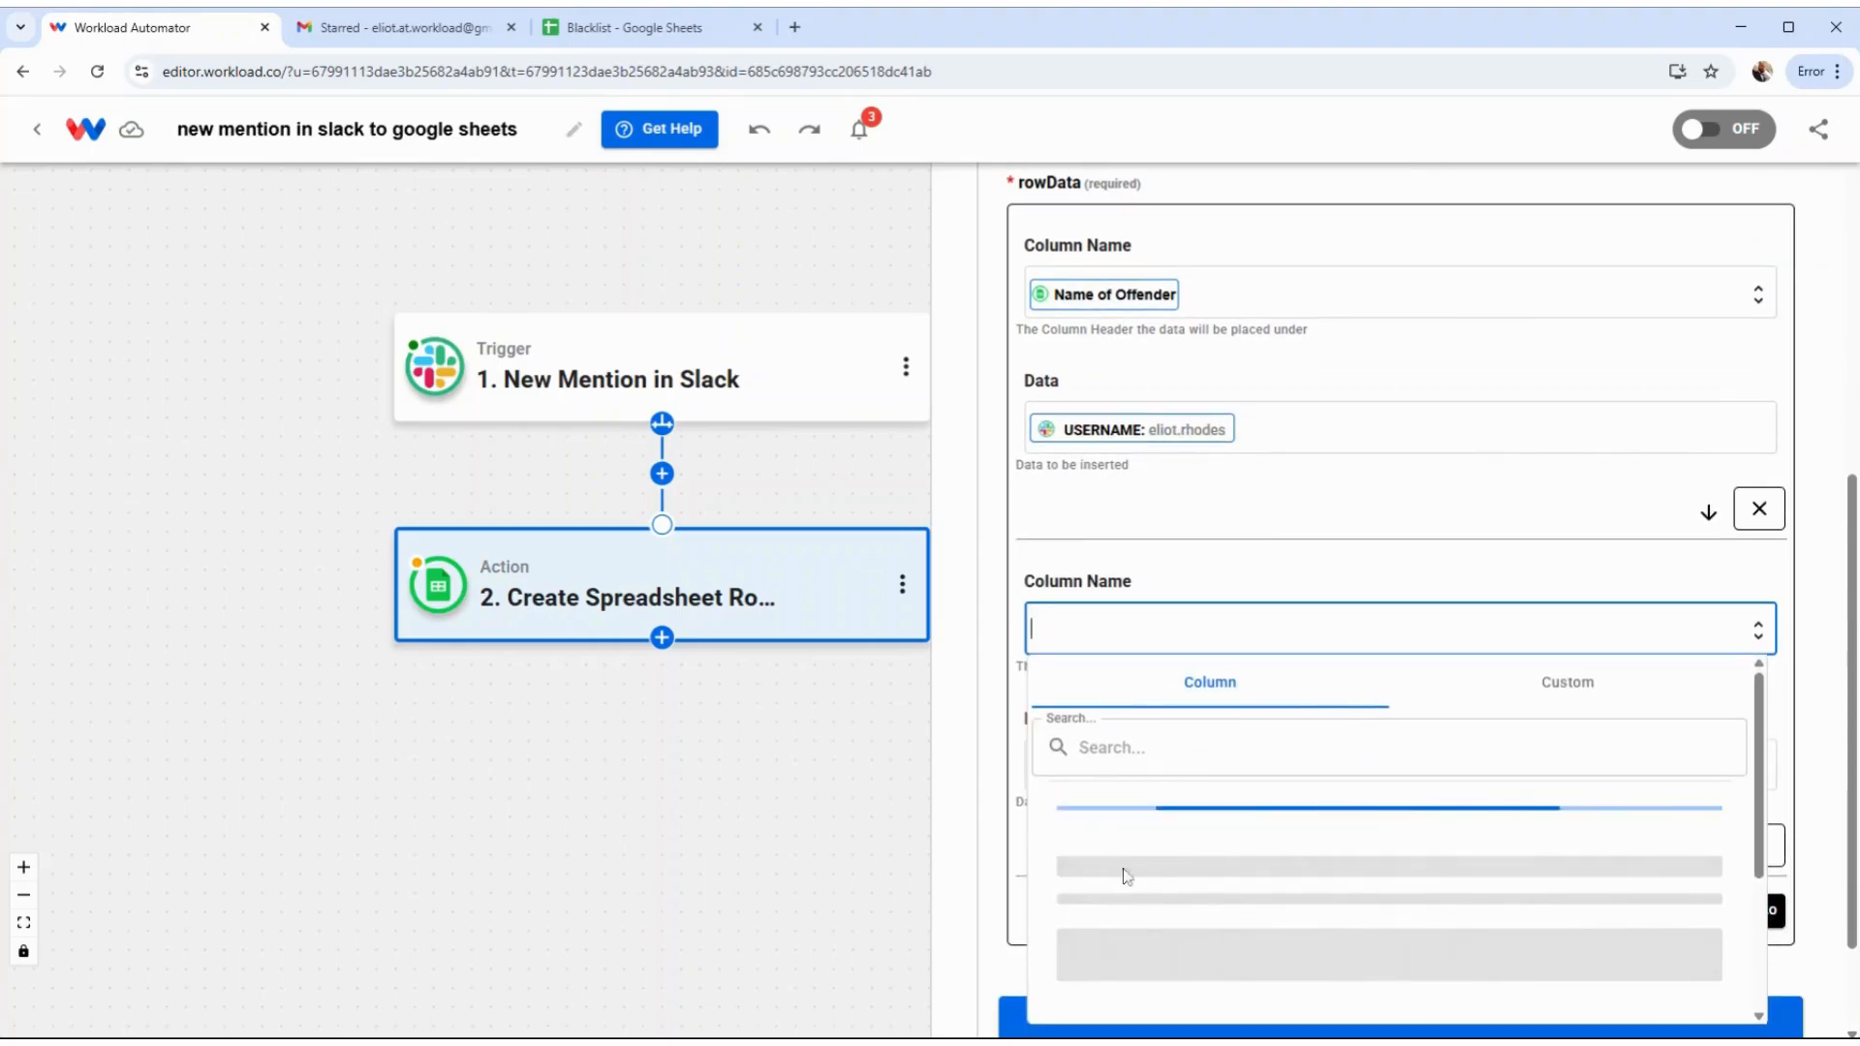
{"action": "left_click", "coordinate": [1128, 884]}
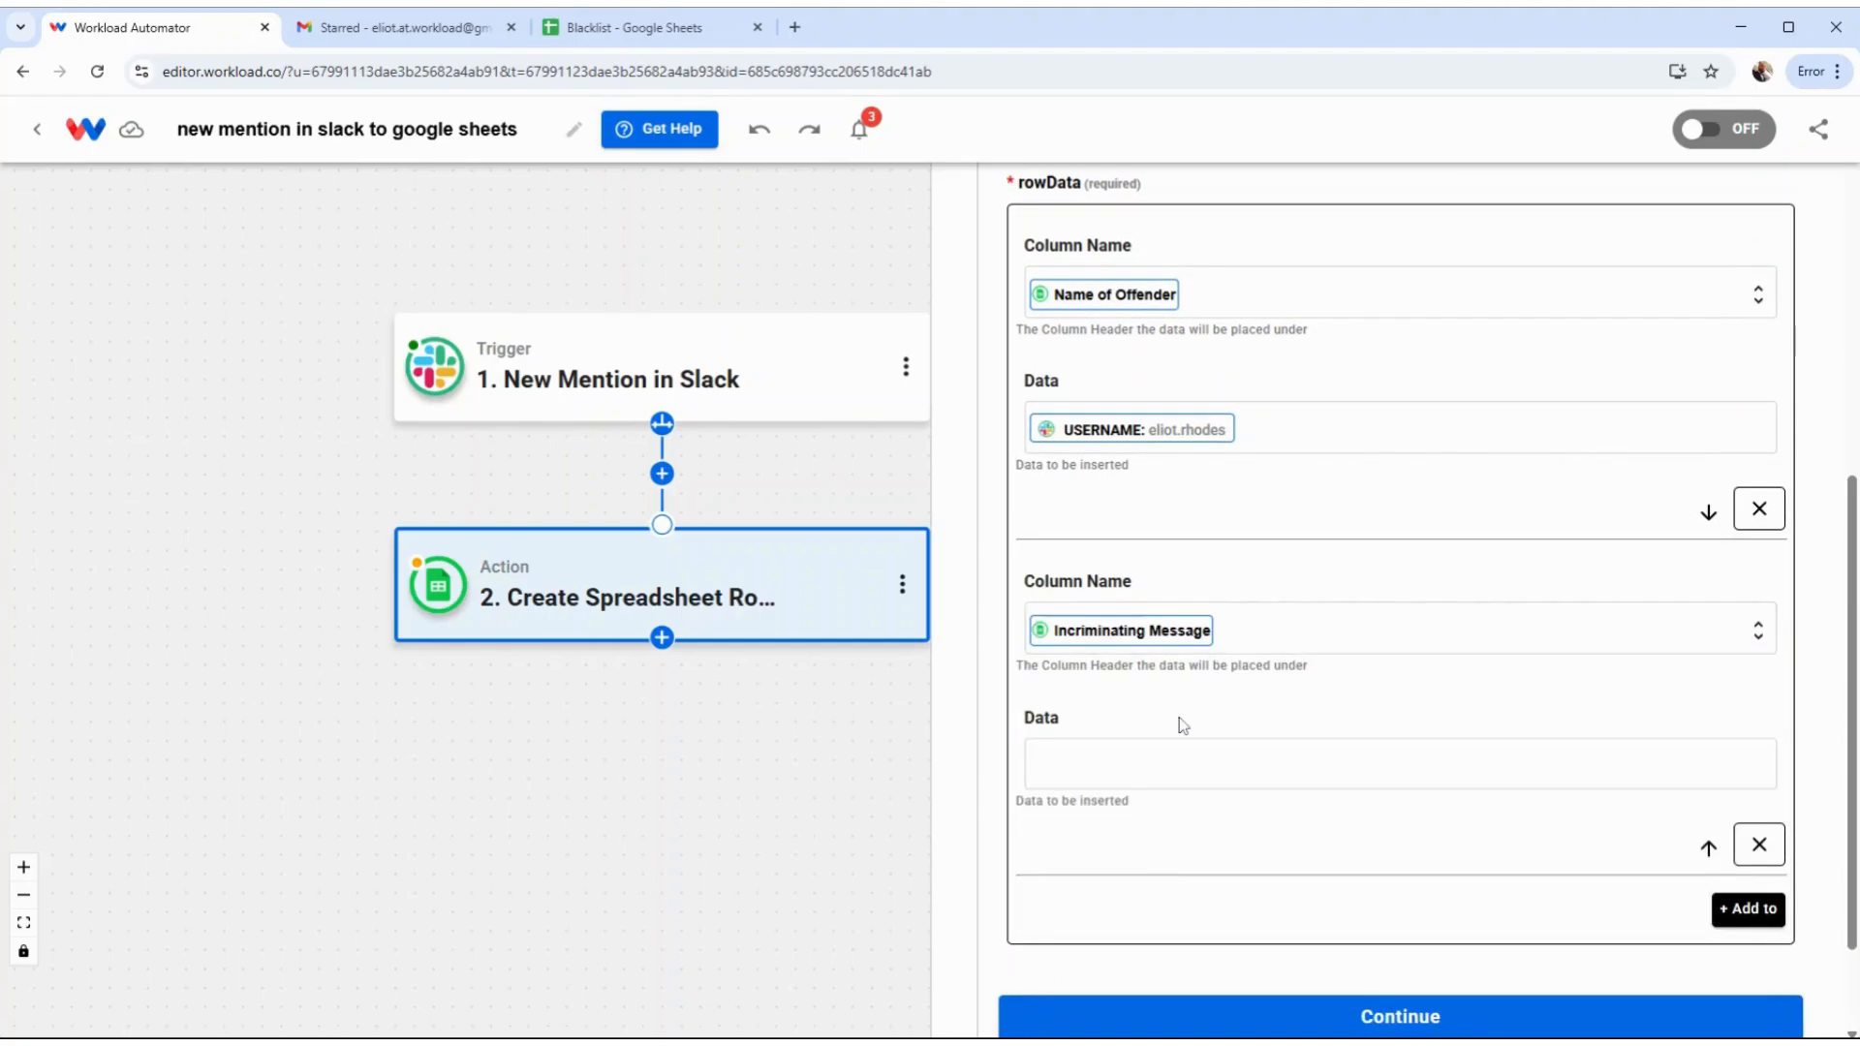
{"action": "left_click", "coordinate": [1182, 766]}
{"action": "left_click", "coordinate": [1158, 775]}
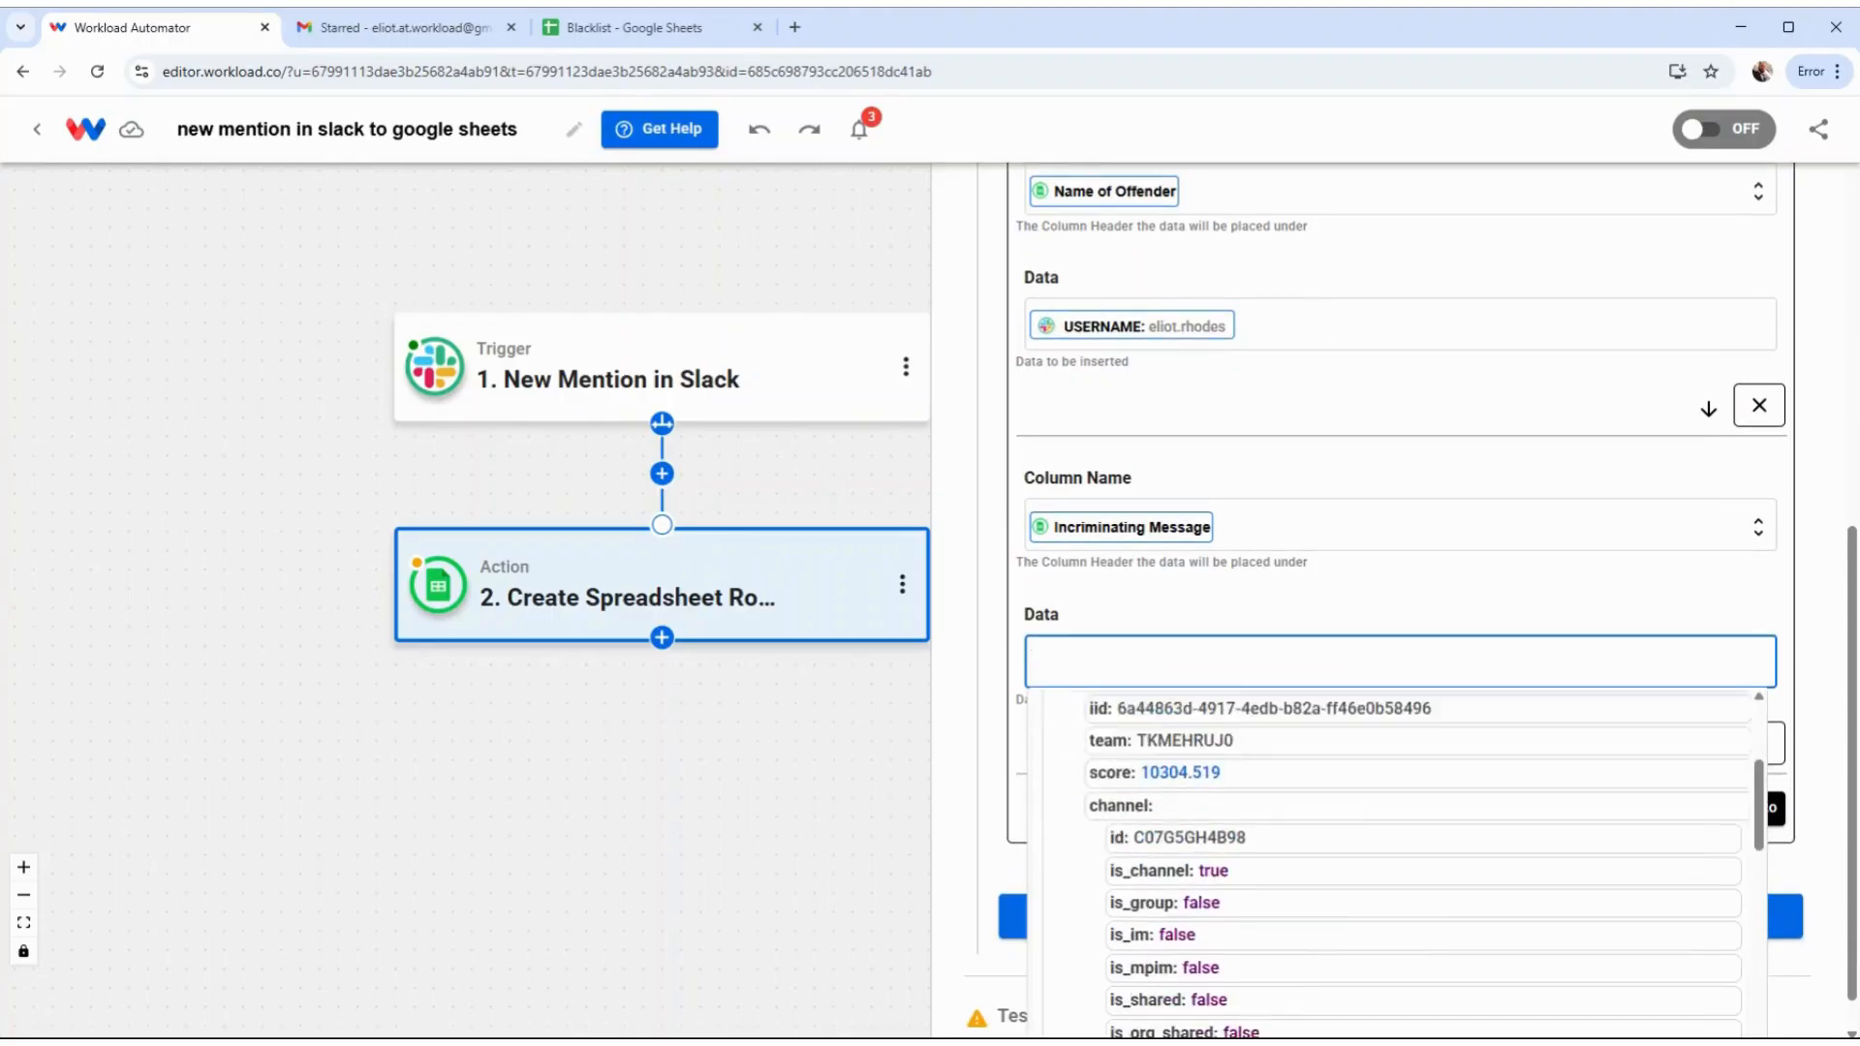
{"action": "scroll", "coordinate": [1191, 792], "scroll_direction": "down", "scroll_amount": 5}
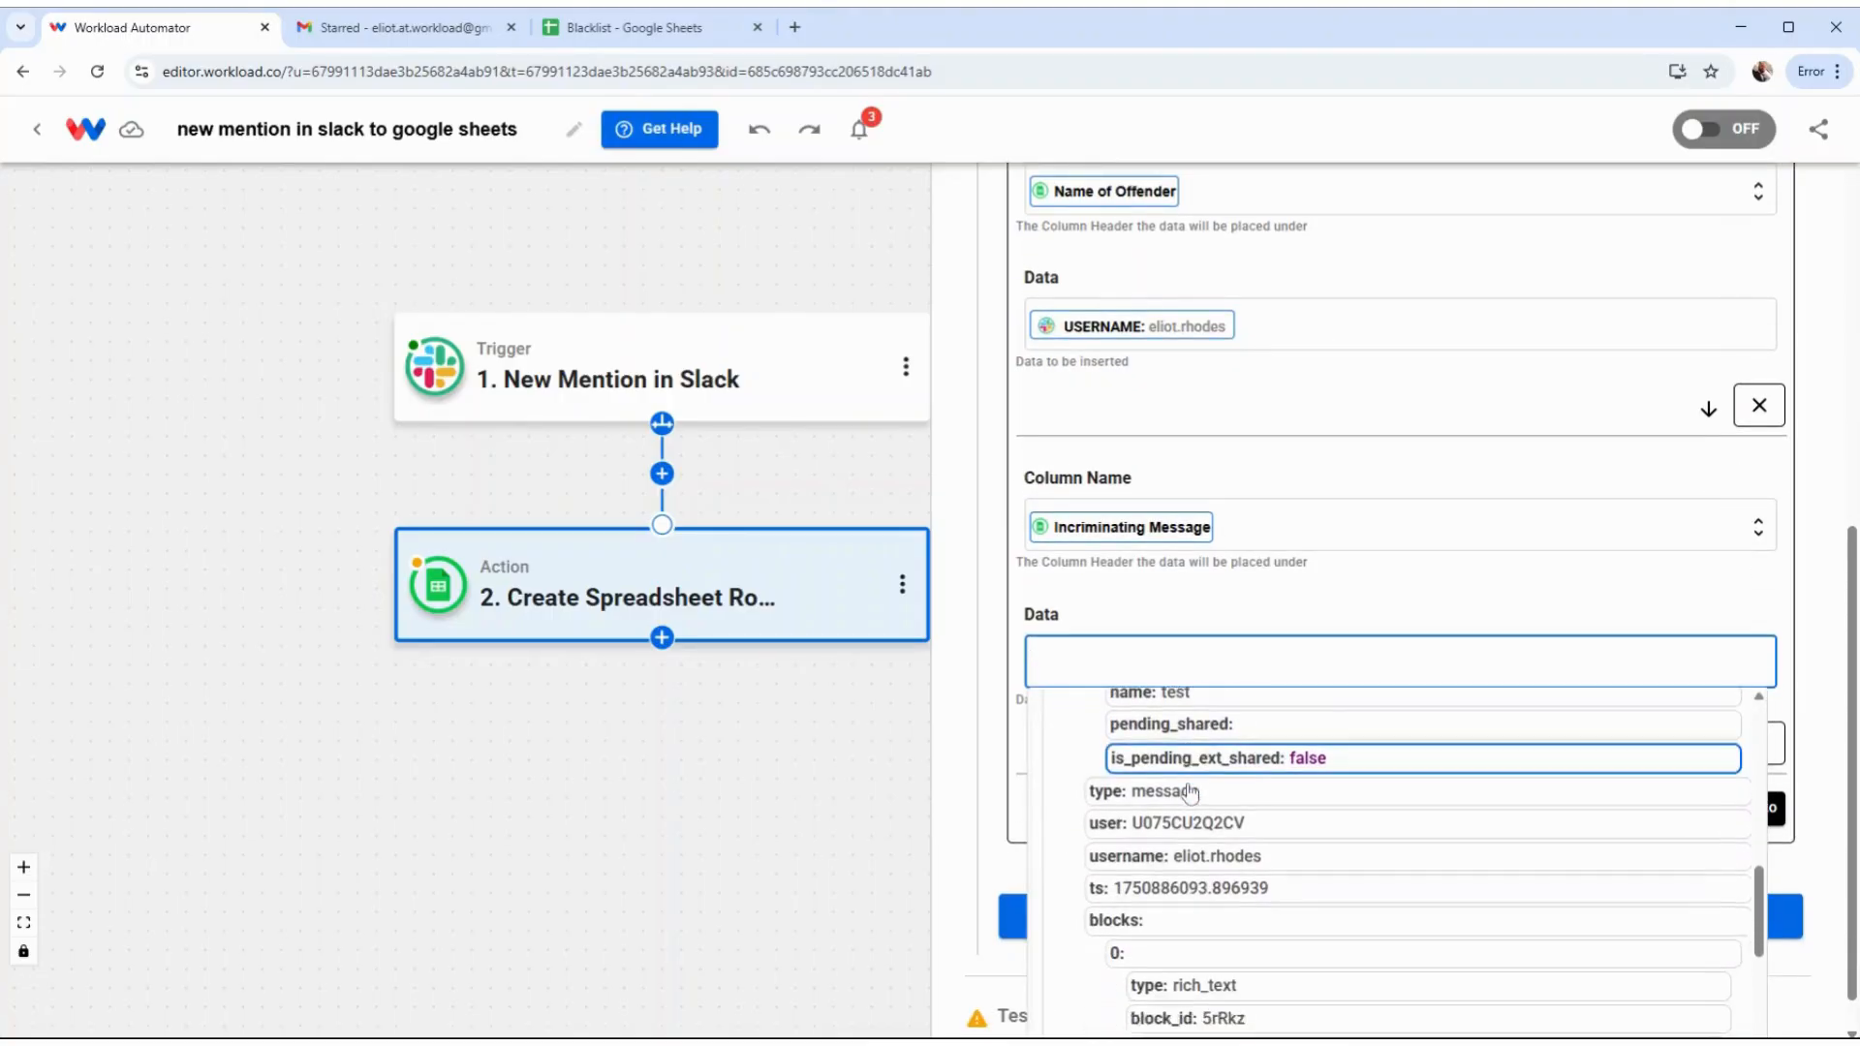
{"action": "scroll", "coordinate": [1191, 793], "scroll_direction": "down", "scroll_amount": 5}
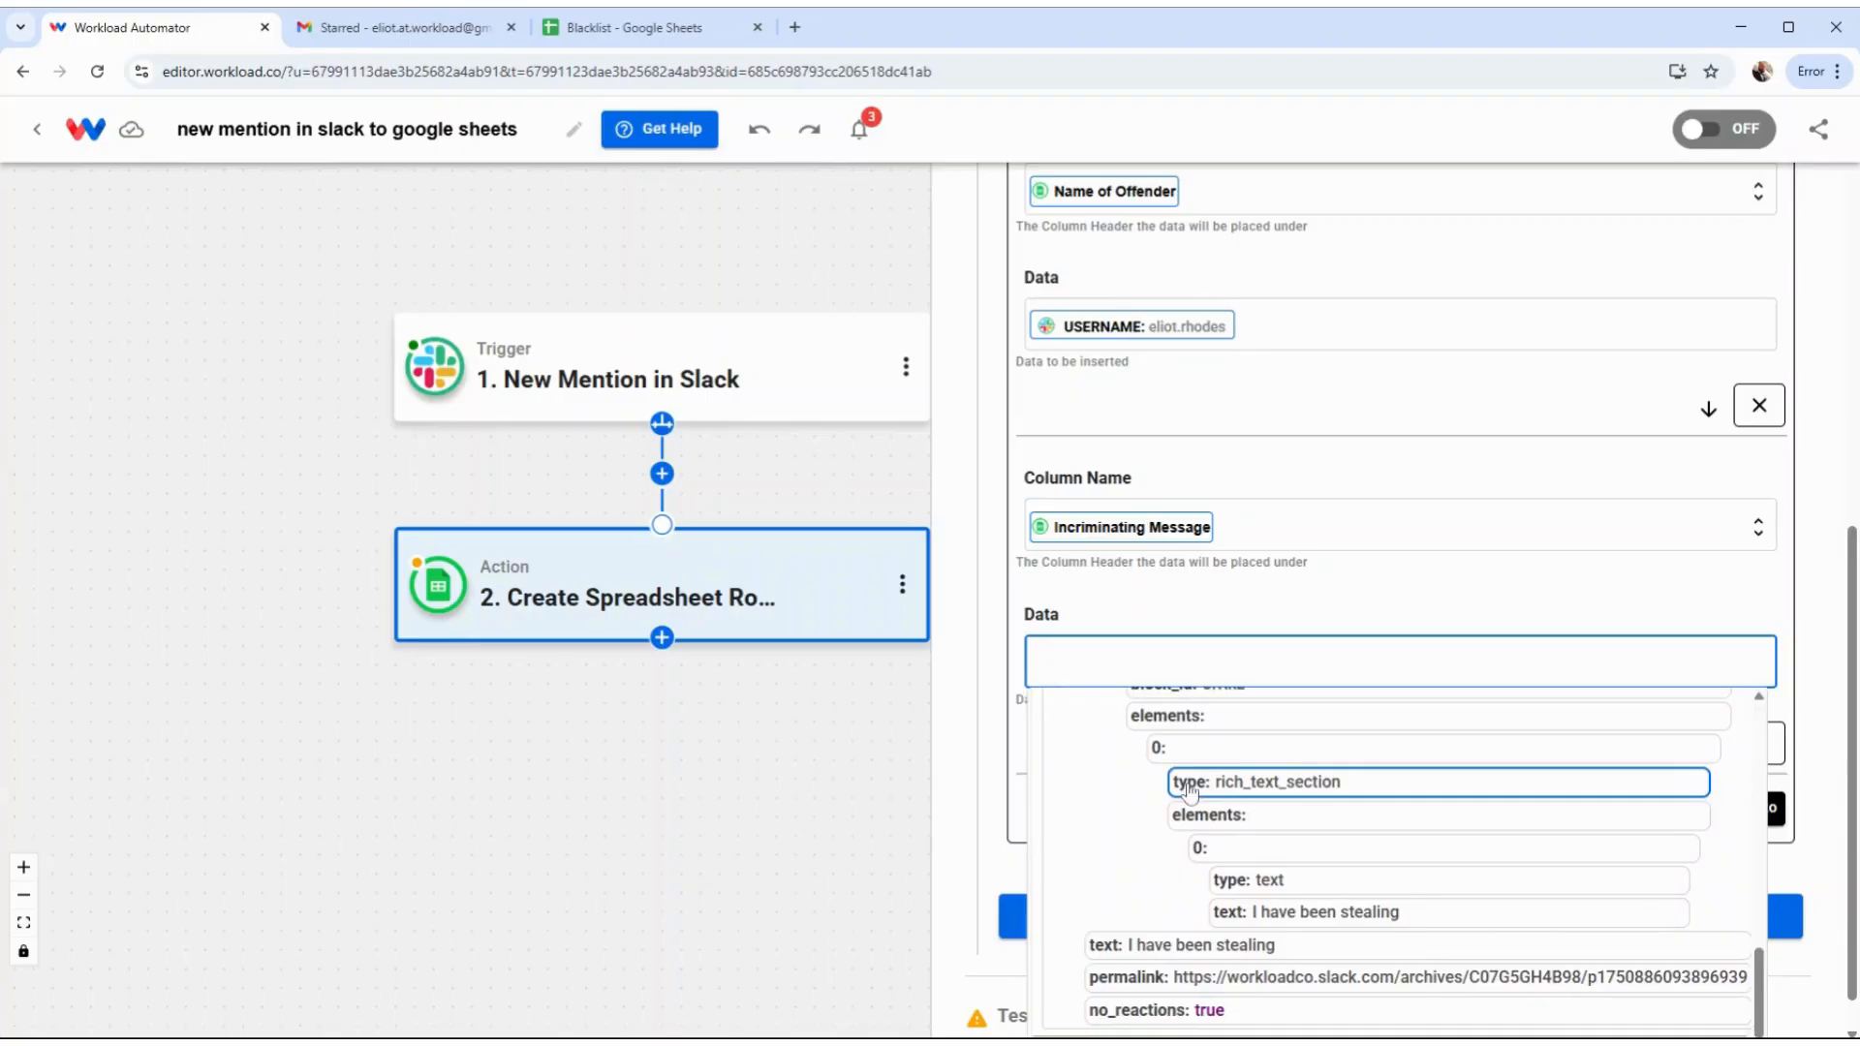
{"action": "scroll", "coordinate": [1191, 792], "scroll_direction": "down", "scroll_amount": 1}
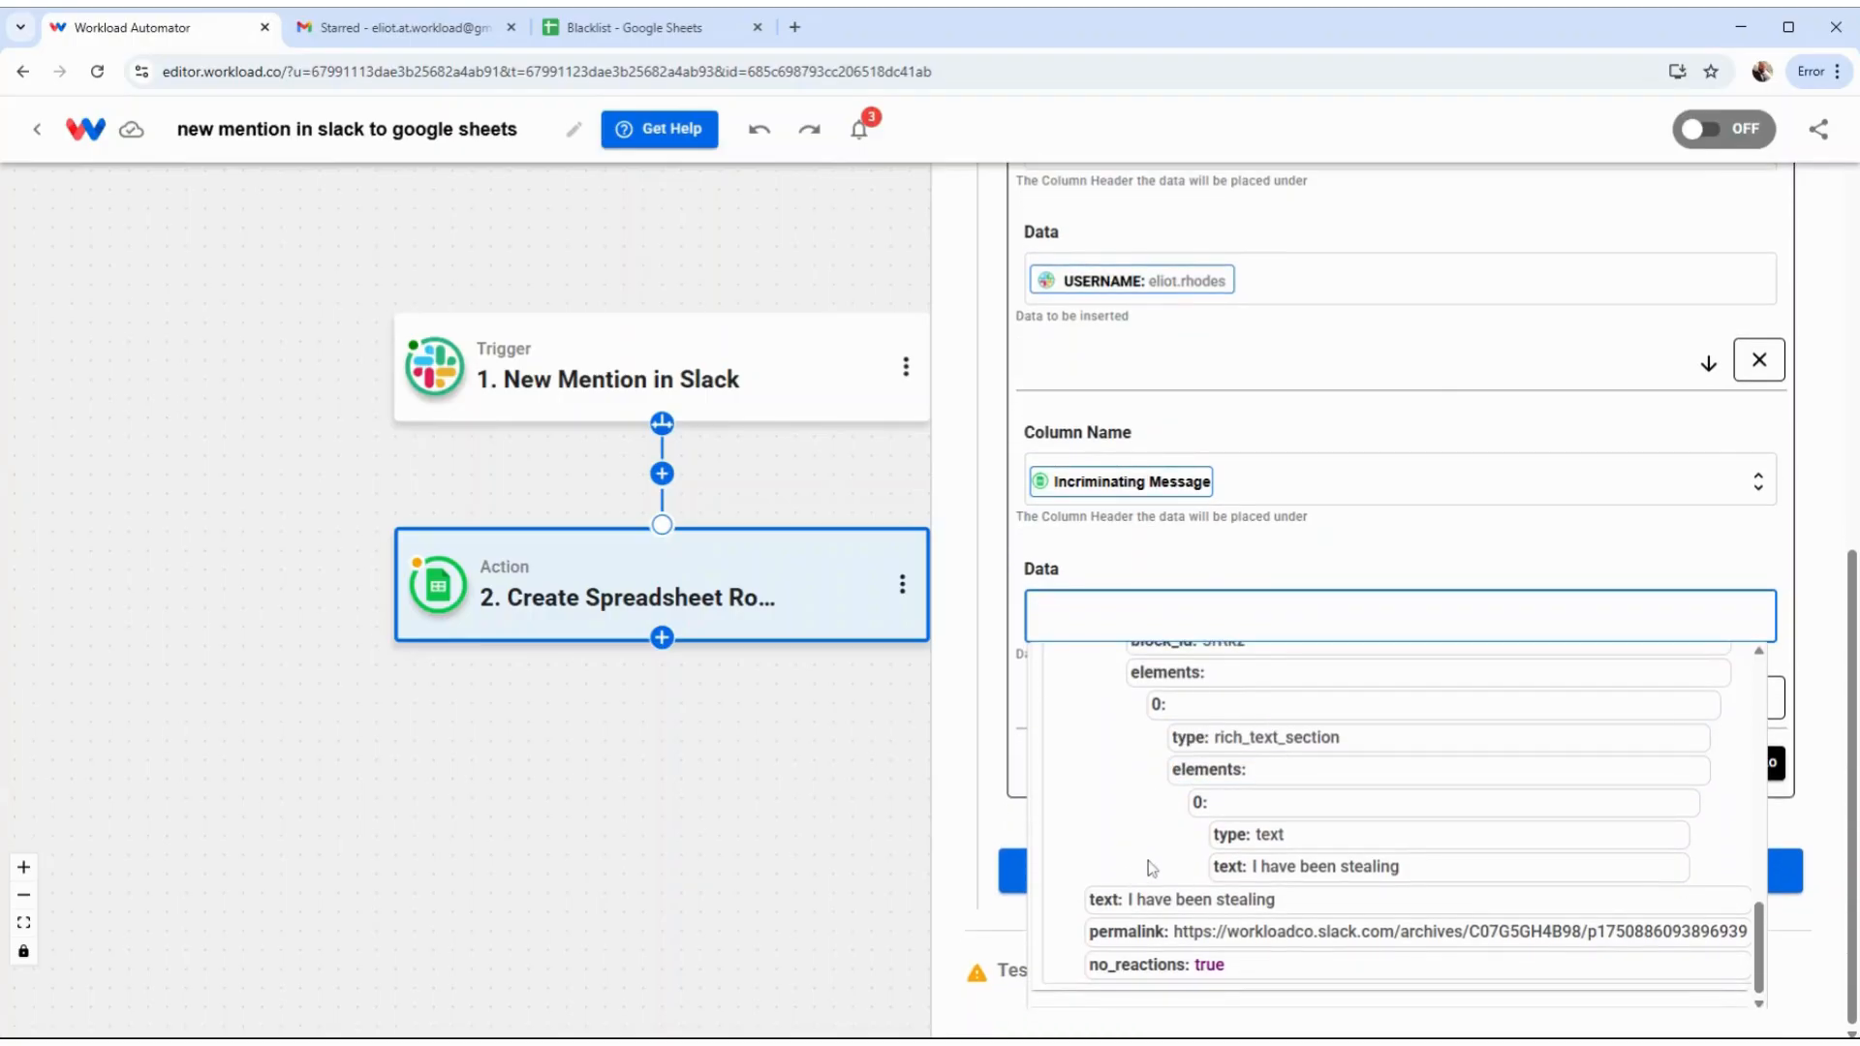
{"action": "left_click", "coordinate": [1203, 897]}
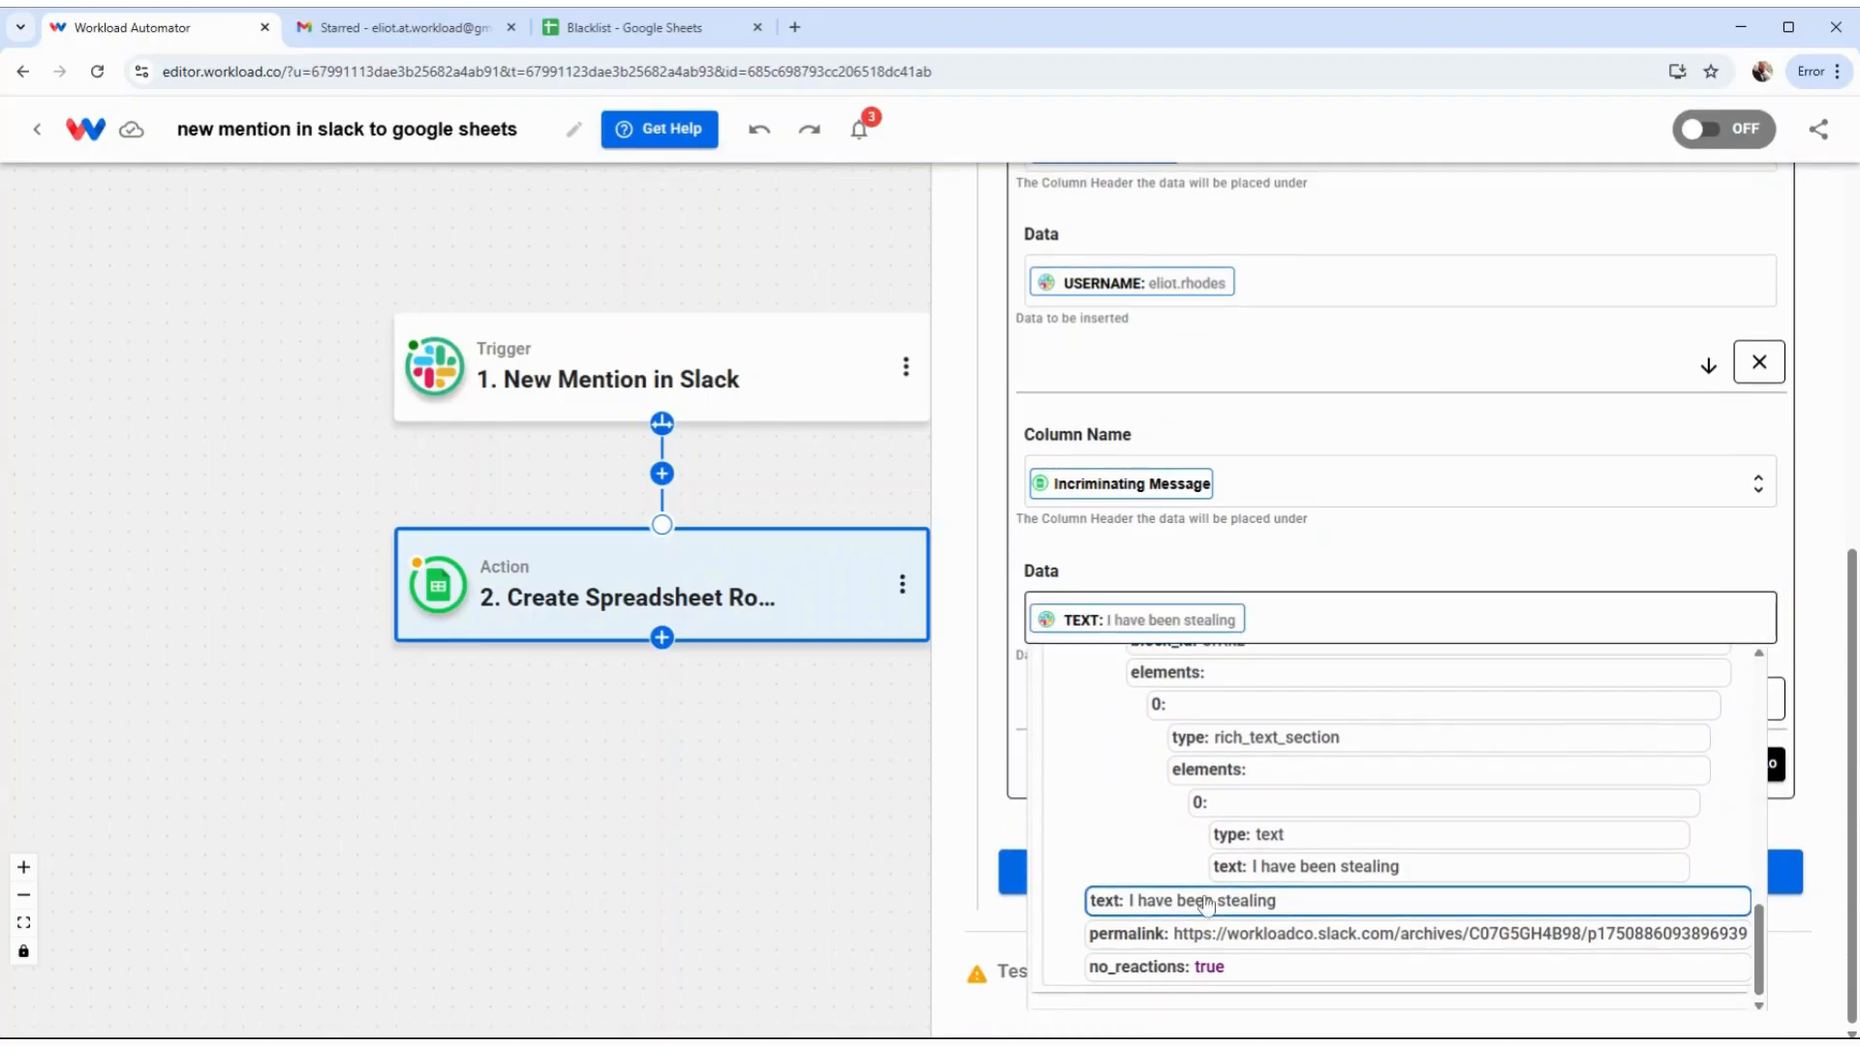
{"action": "left_click", "coordinate": [1574, 535]}
Add a third rowData entry and set its column name to Date
{"action": "left_click", "coordinate": [1731, 772]}
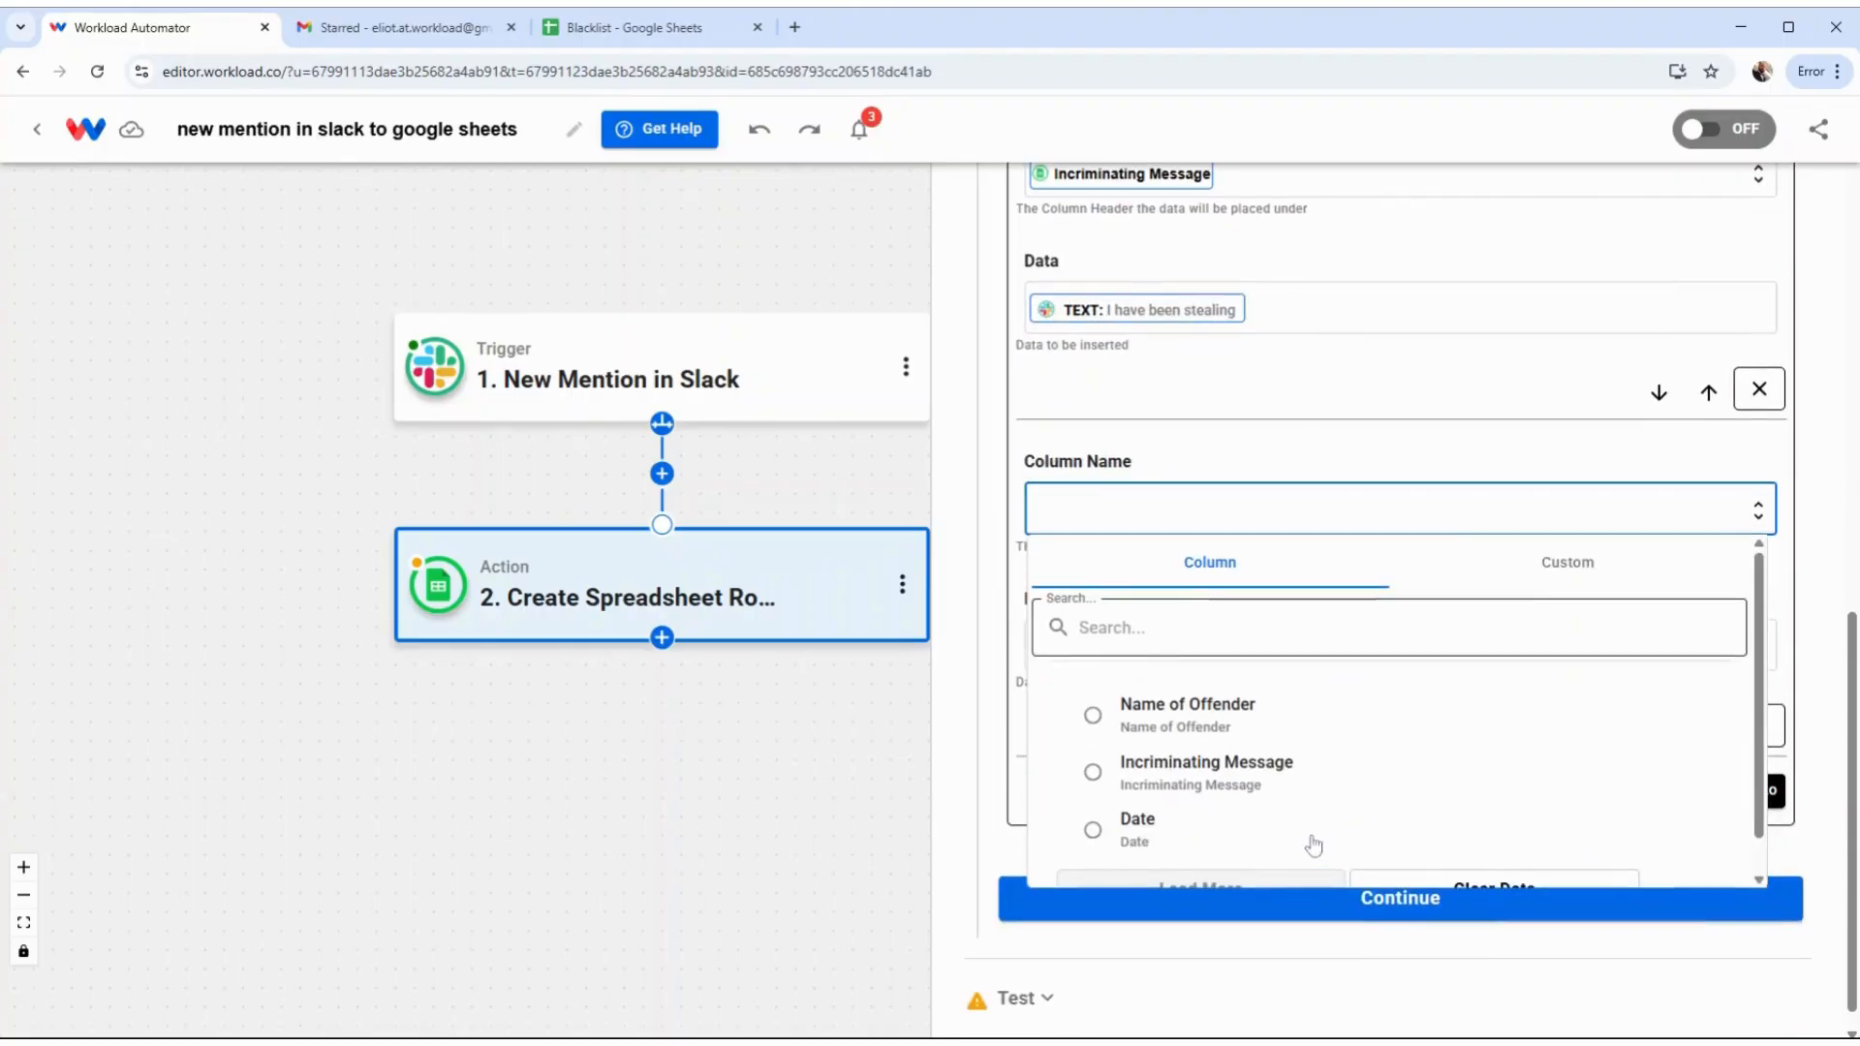
{"action": "left_click", "coordinate": [1104, 843]}
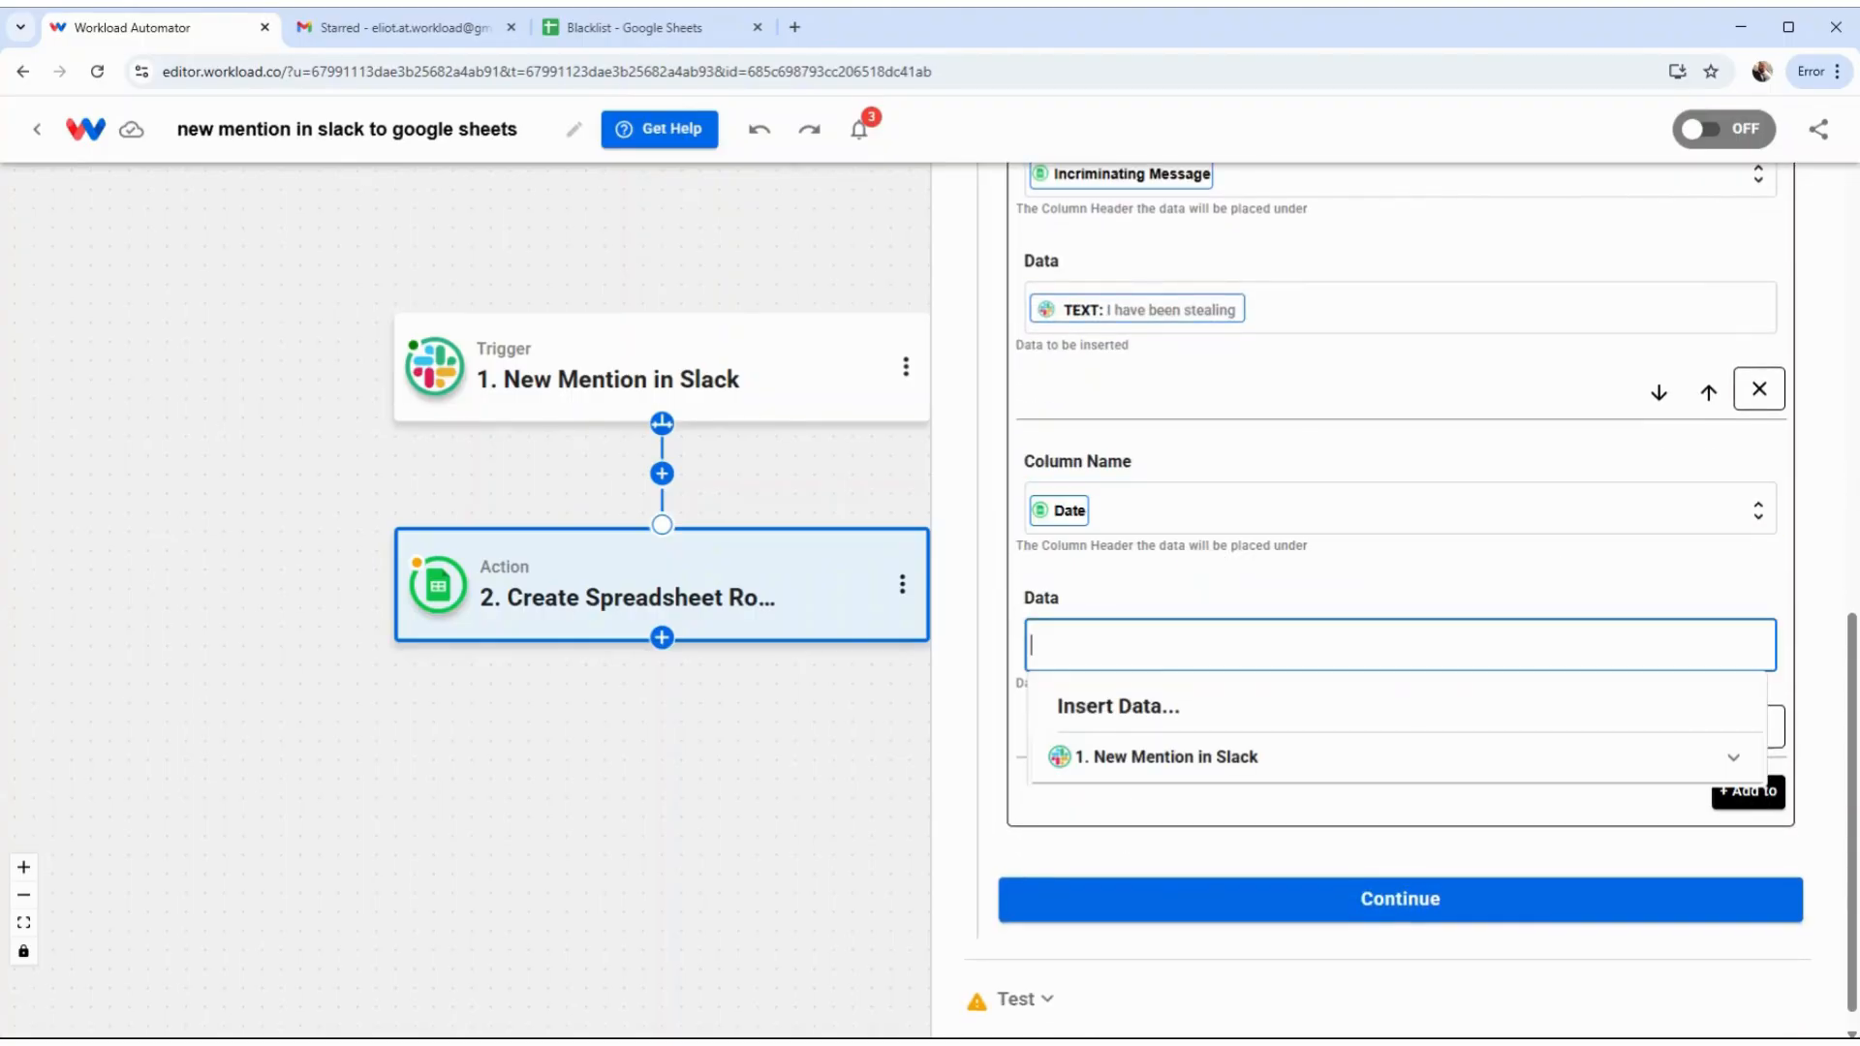
{"action": "left_click", "coordinate": [1188, 764]}
{"action": "left_click", "coordinate": [1187, 509]}
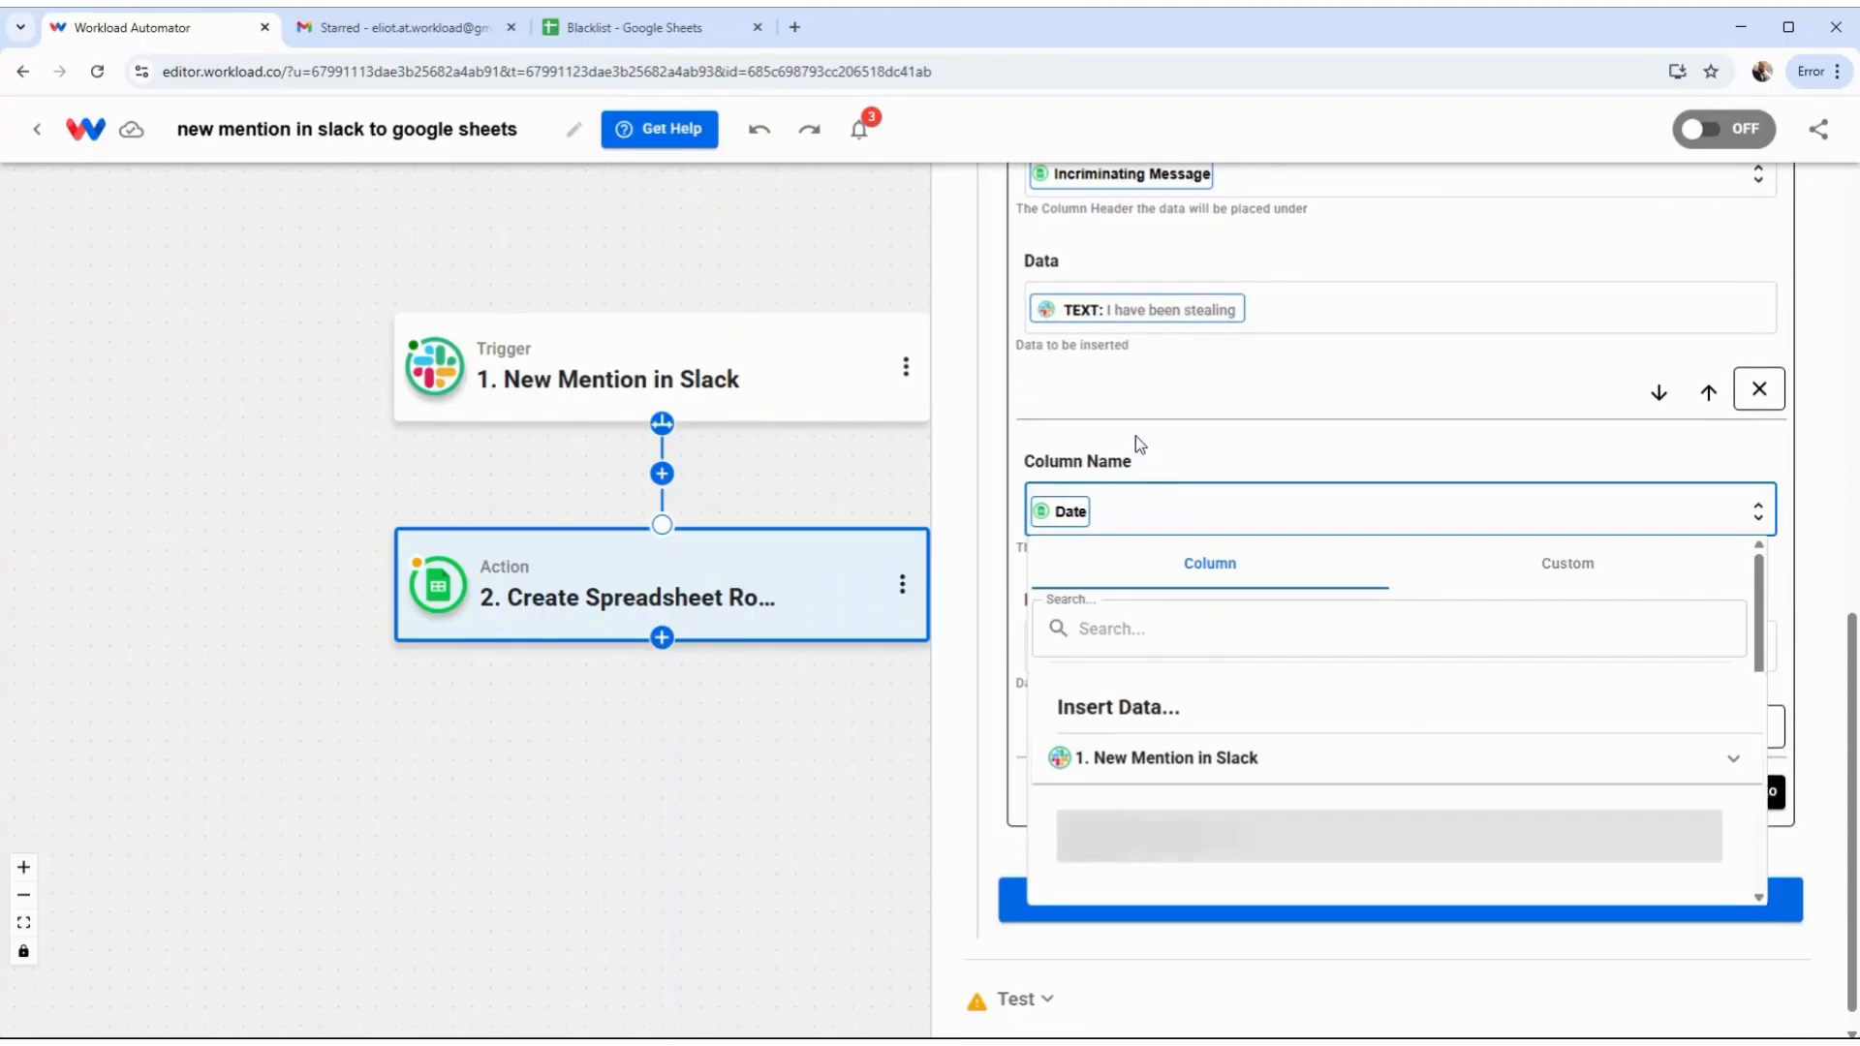
{"action": "left_click", "coordinate": [1141, 444]}
Look through the Slack mention's output for a value that could fill the Date column
{"action": "left_click", "coordinate": [1138, 644]}
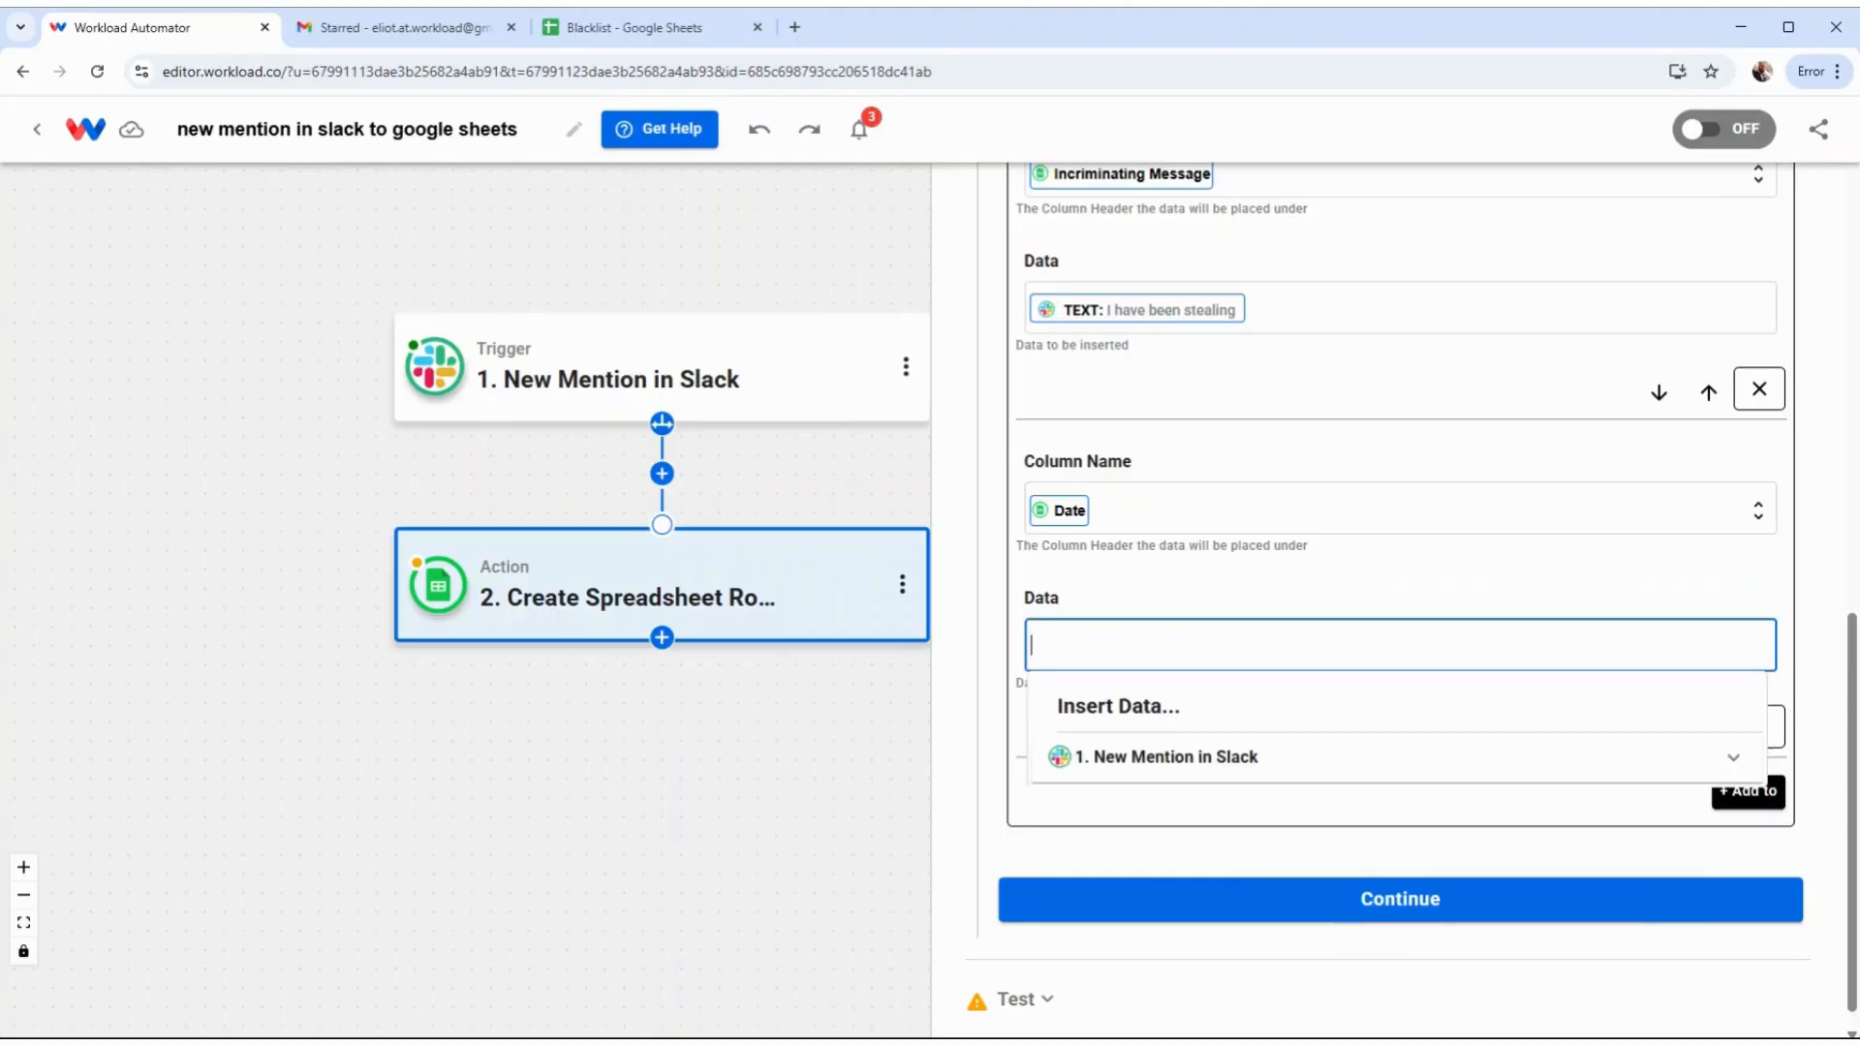
{"action": "left_click", "coordinate": [1127, 765]}
{"action": "scroll", "coordinate": [1163, 814], "scroll_direction": "down", "scroll_amount": 5}
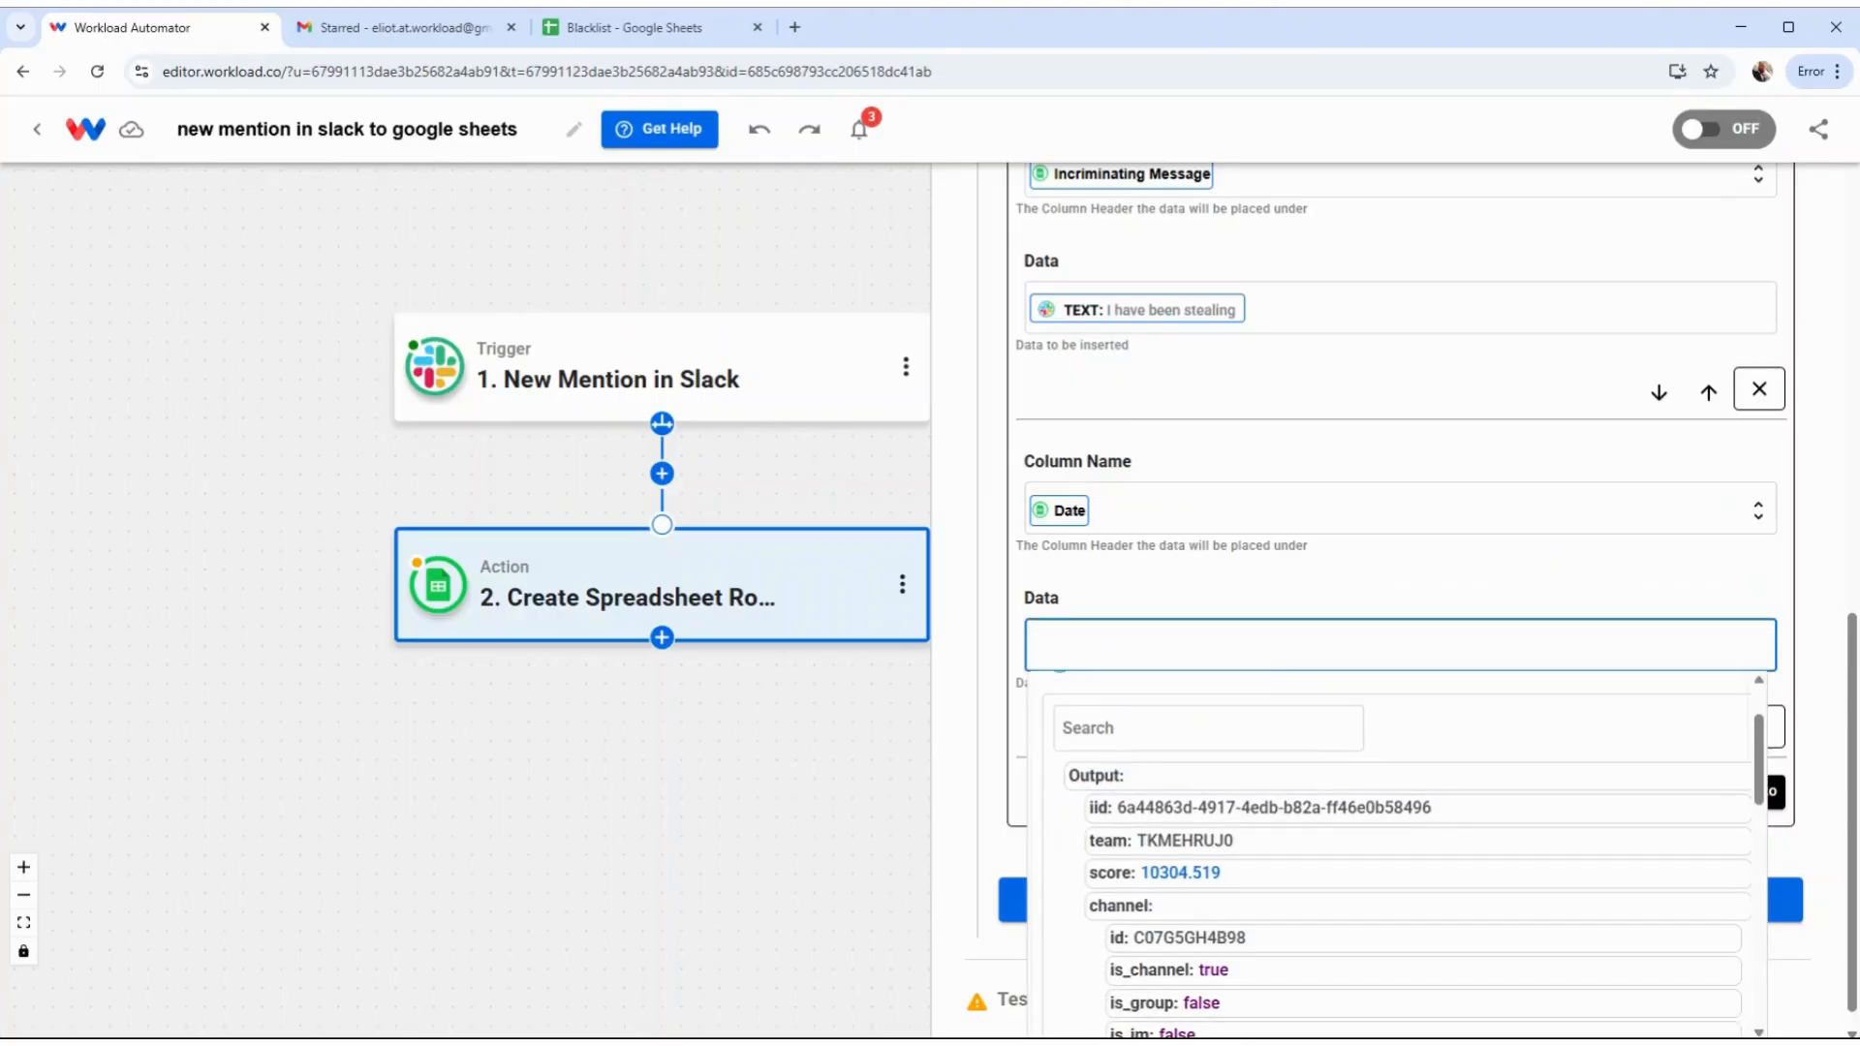
{"action": "scroll", "coordinate": [1172, 823], "scroll_direction": "down", "scroll_amount": 3}
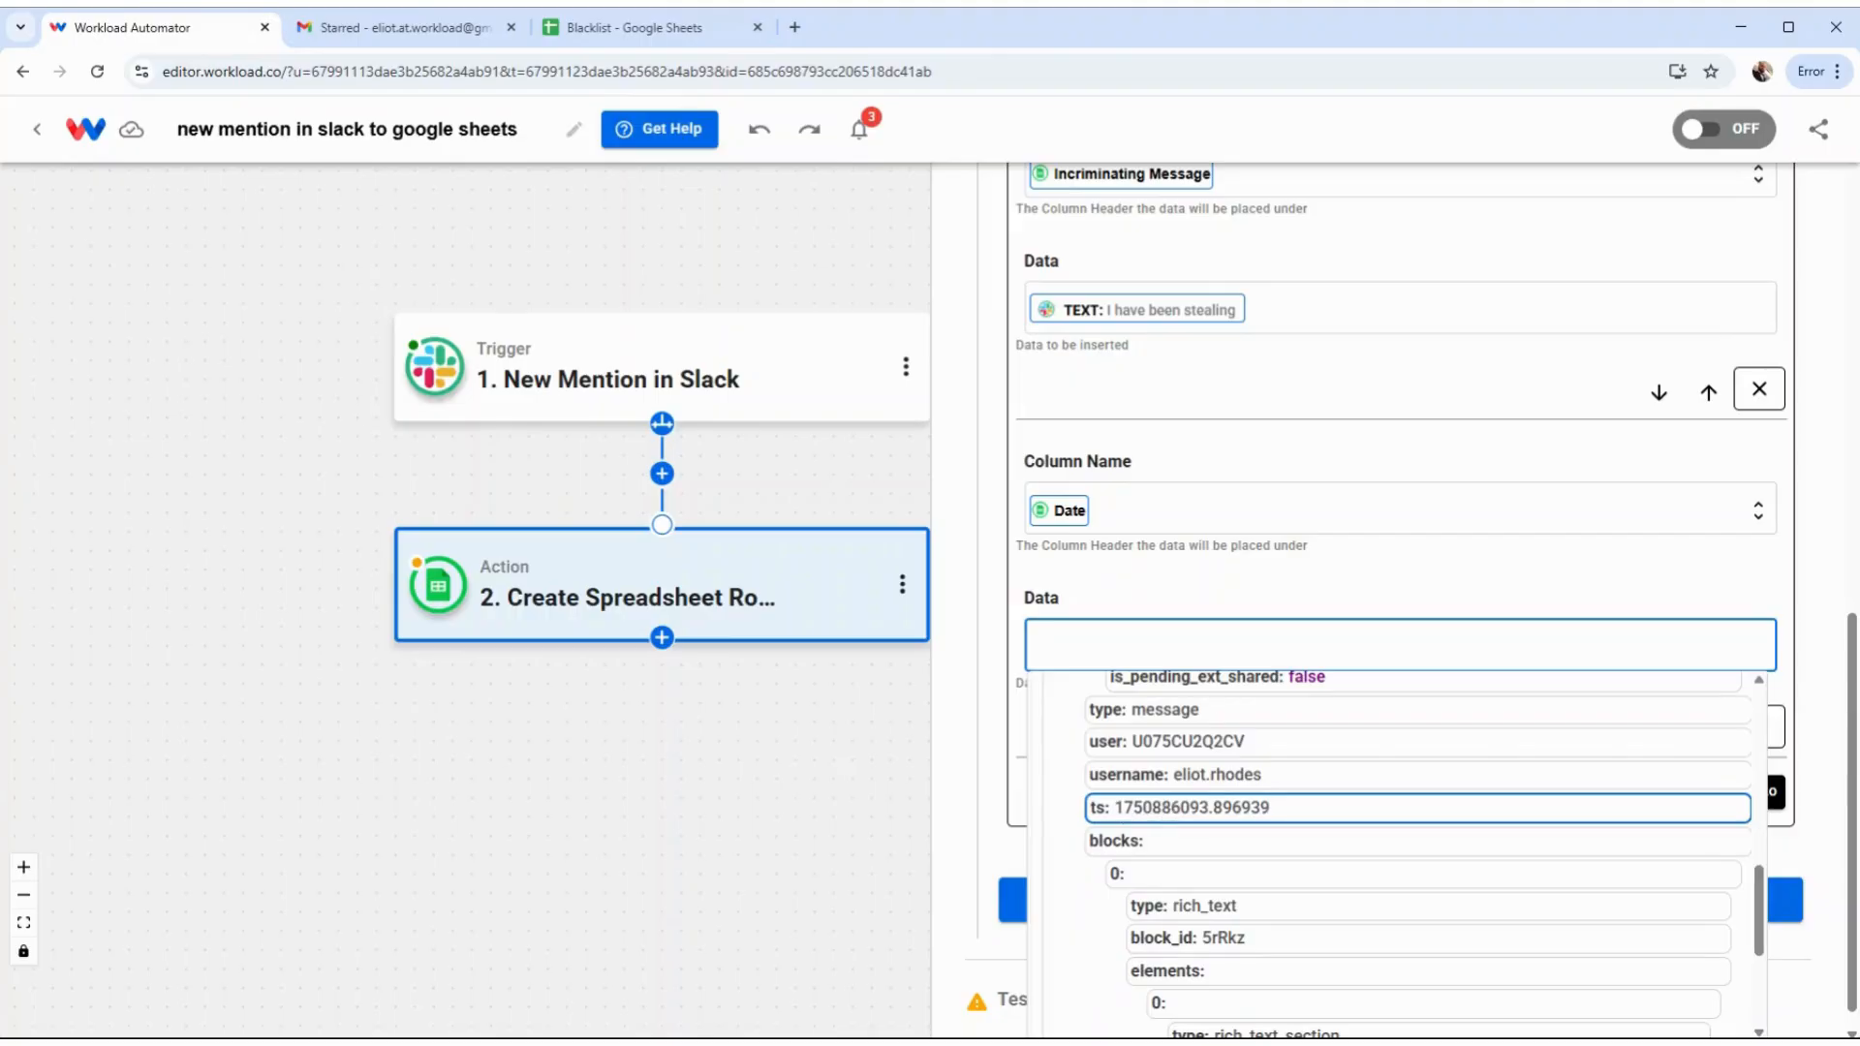
{"action": "left_click", "coordinate": [1016, 571]}
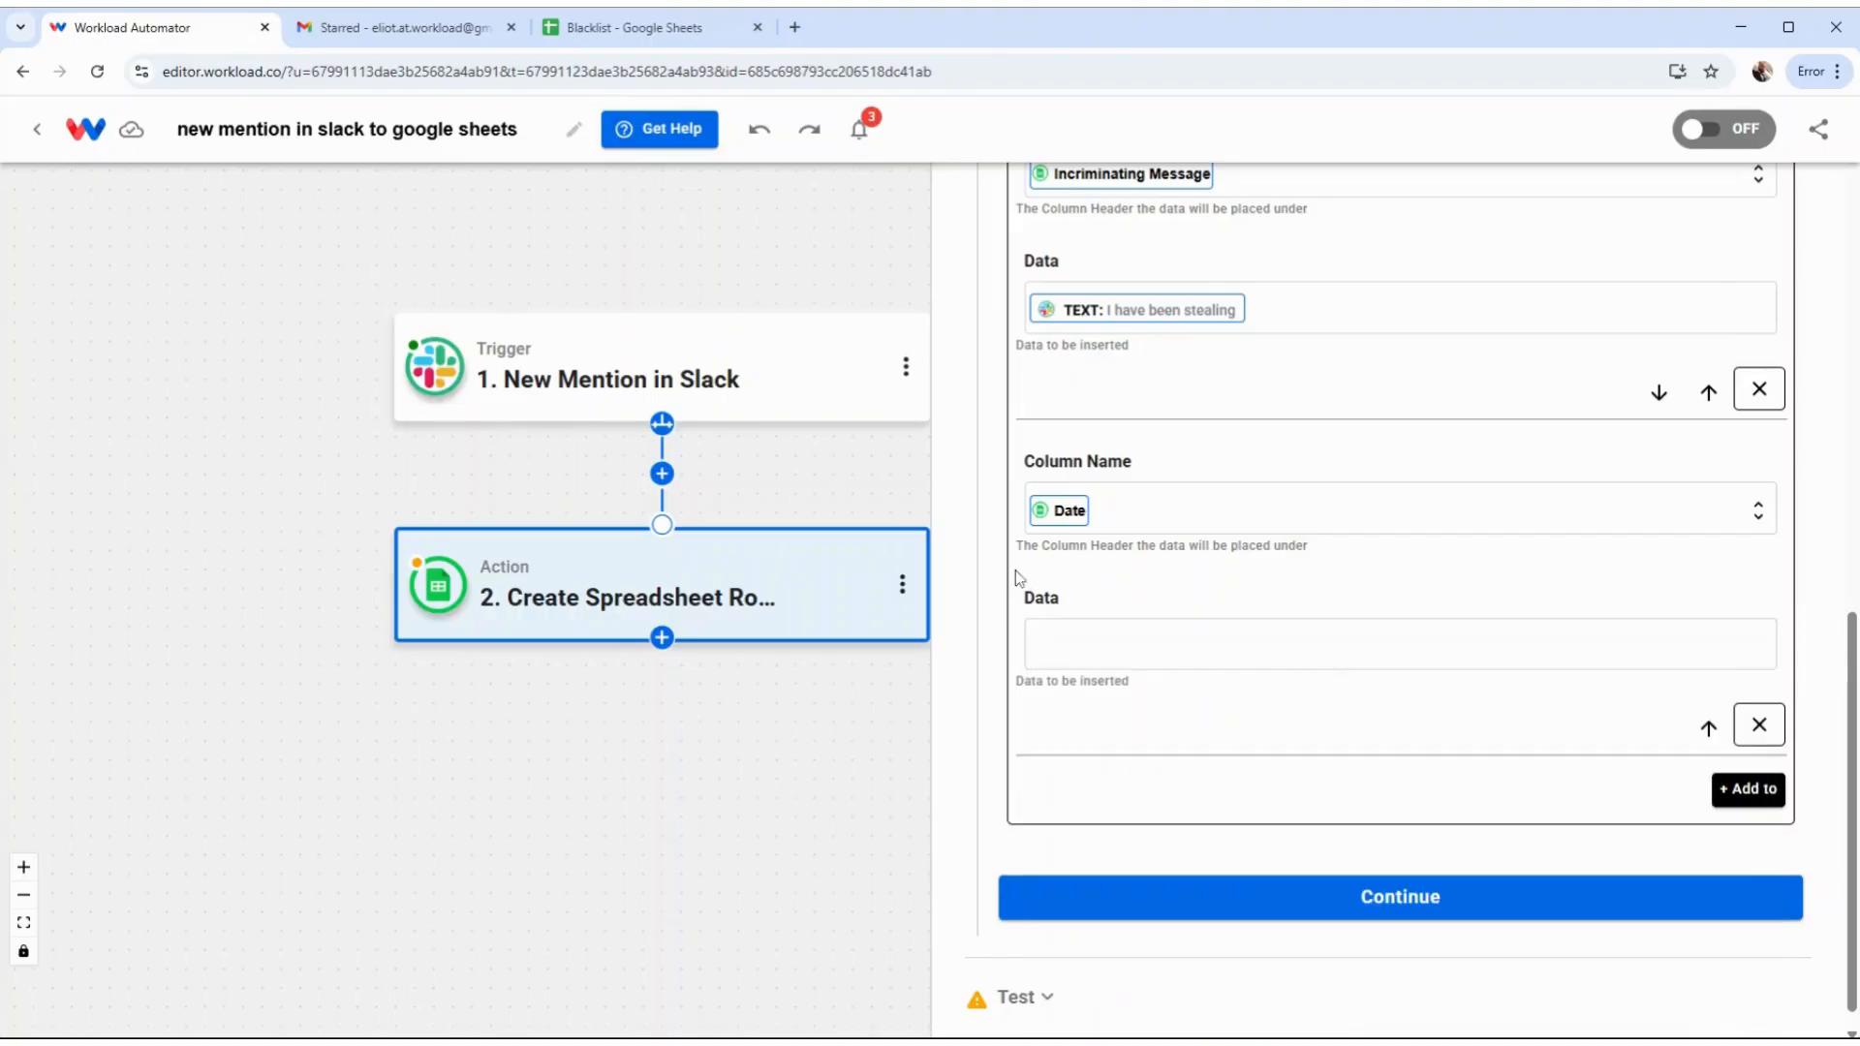
Insert an AI Formatter by Workload action with the Format Data event between the Slack trigger and the Create Spreadsheet Row step
{"action": "left_click", "coordinate": [662, 474]}
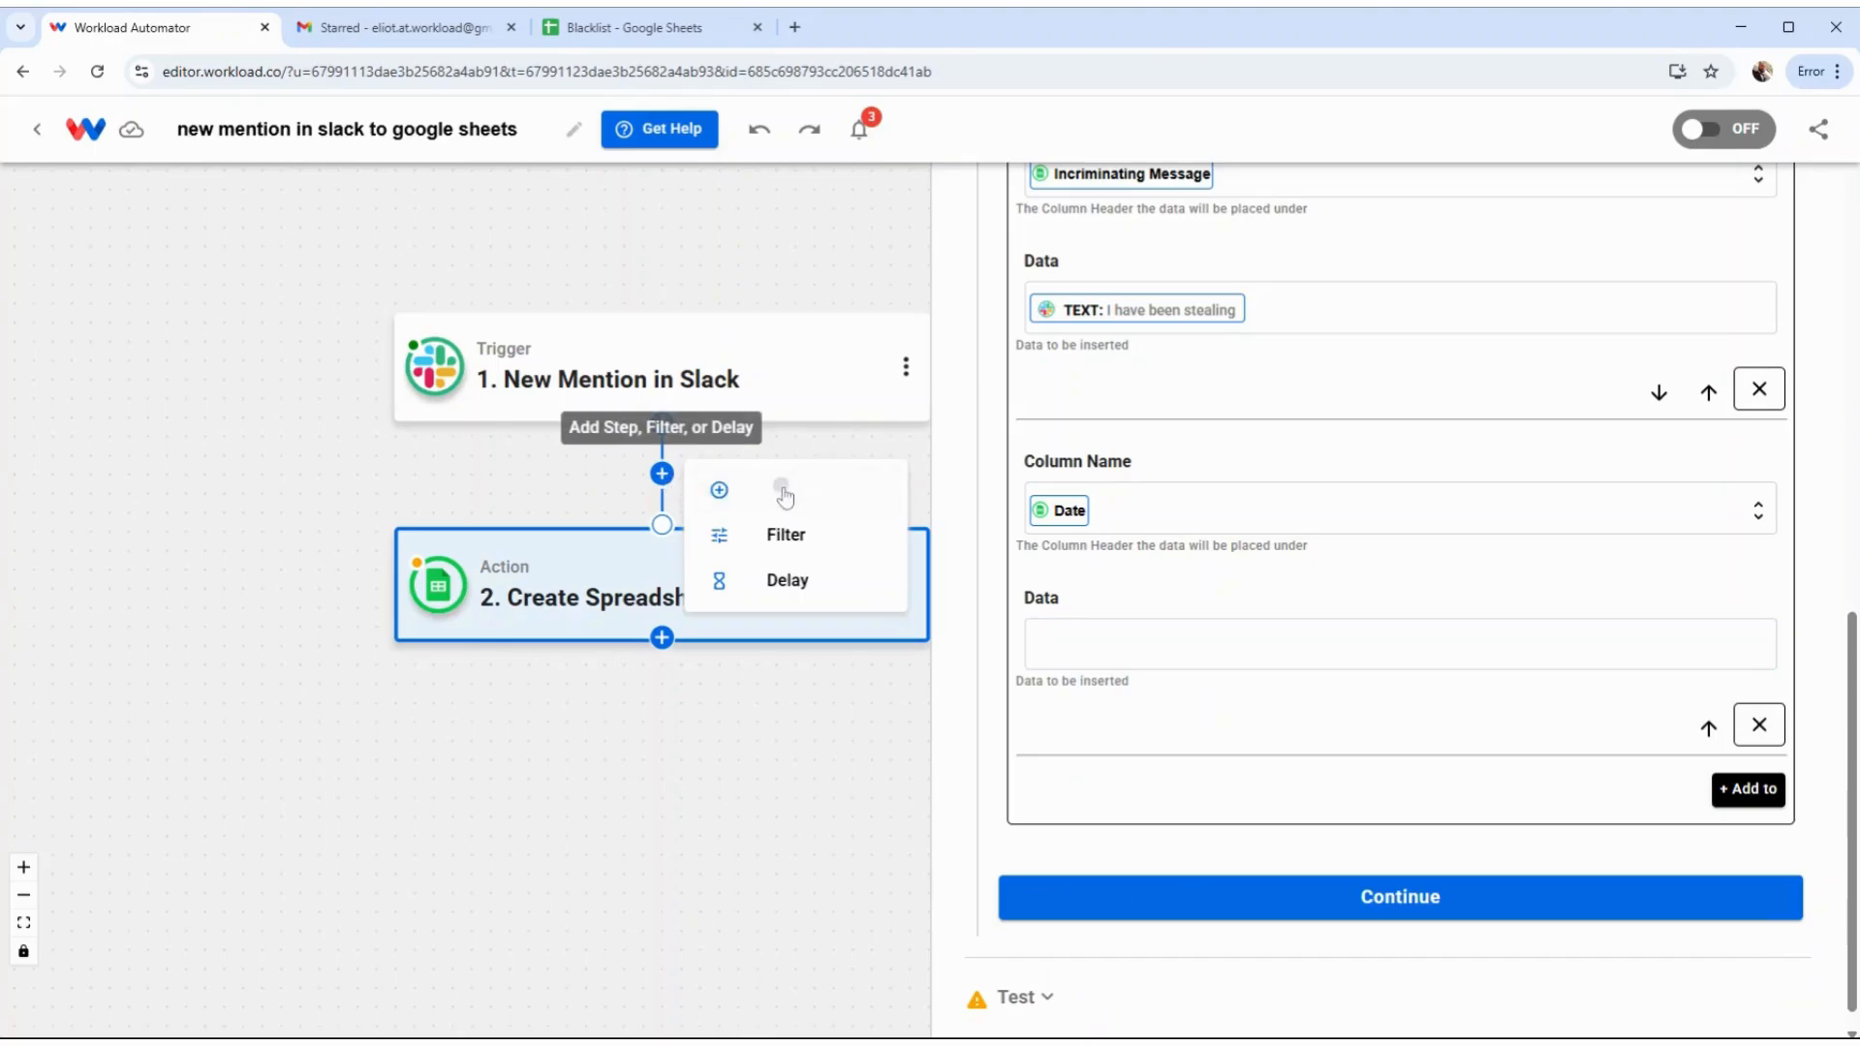
{"action": "left_click", "coordinate": [781, 490]}
{"action": "left_click", "coordinate": [731, 602]}
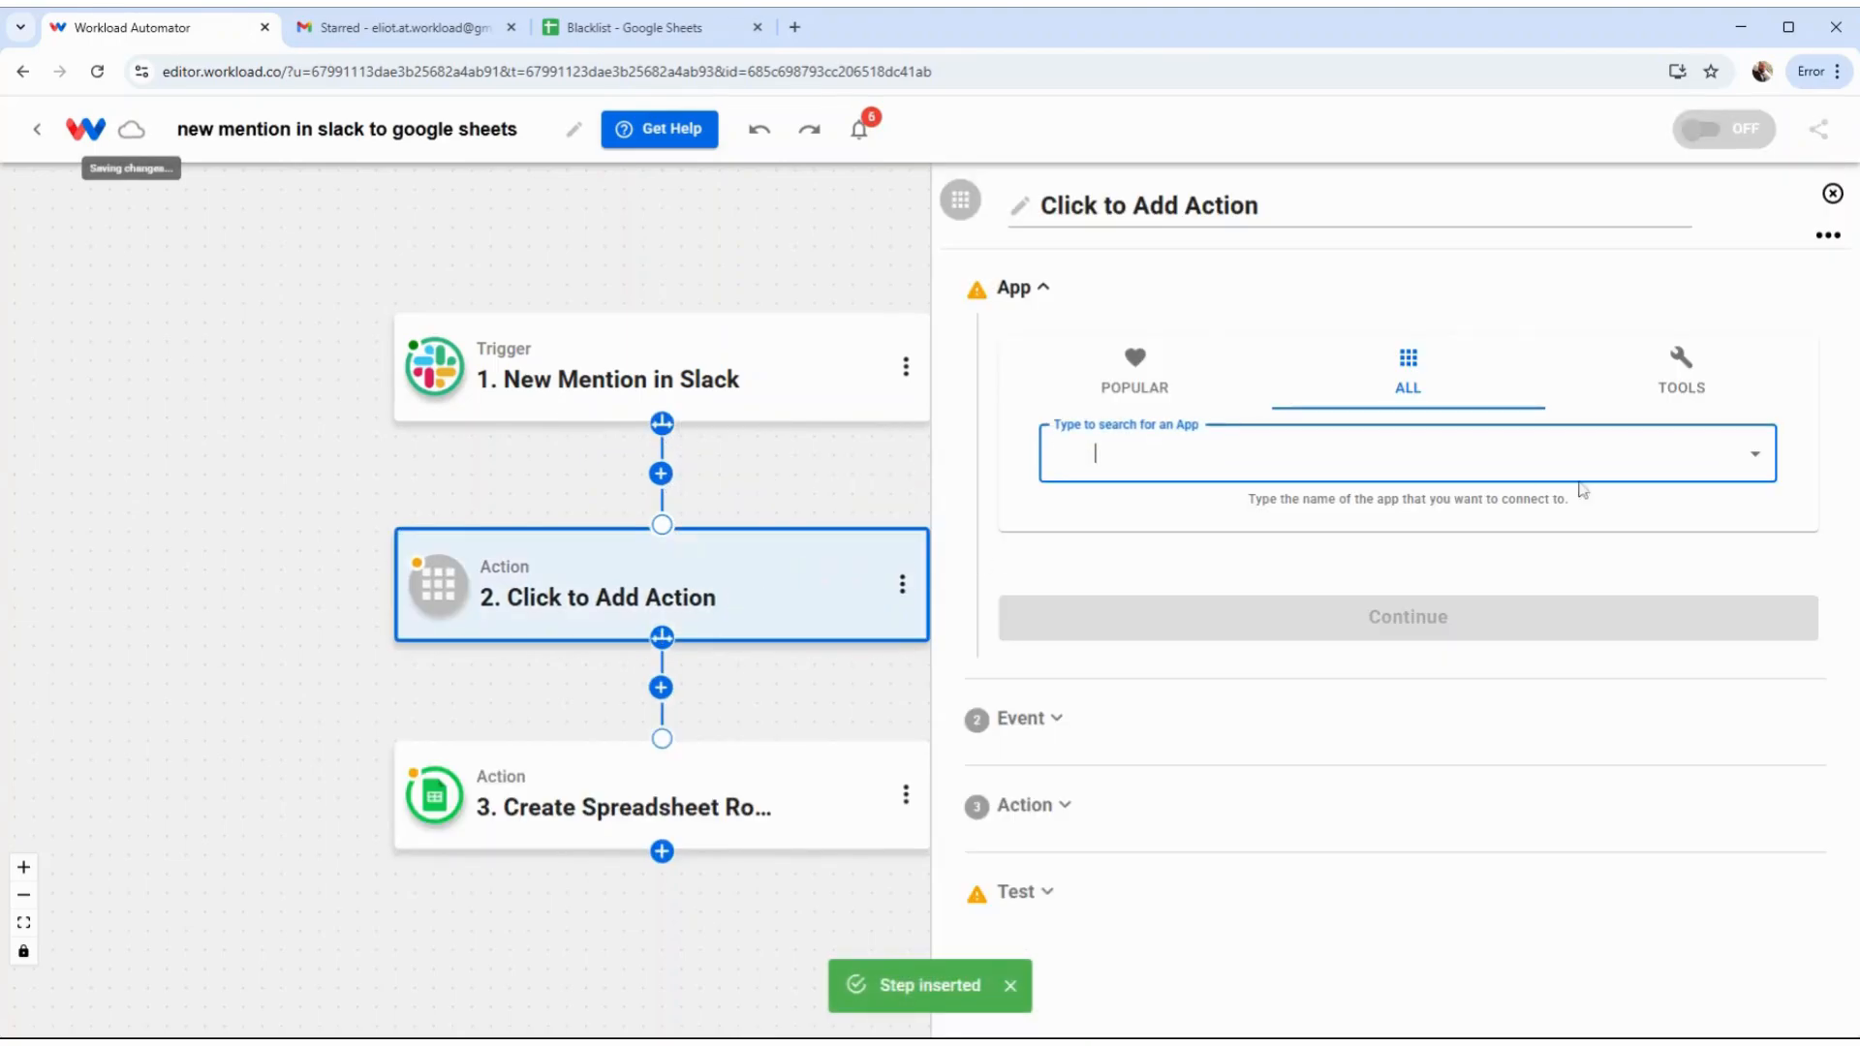
{"action": "left_click", "coordinate": [1682, 392]}
{"action": "left_click", "coordinate": [1093, 464]}
{"action": "left_click", "coordinate": [1129, 581]}
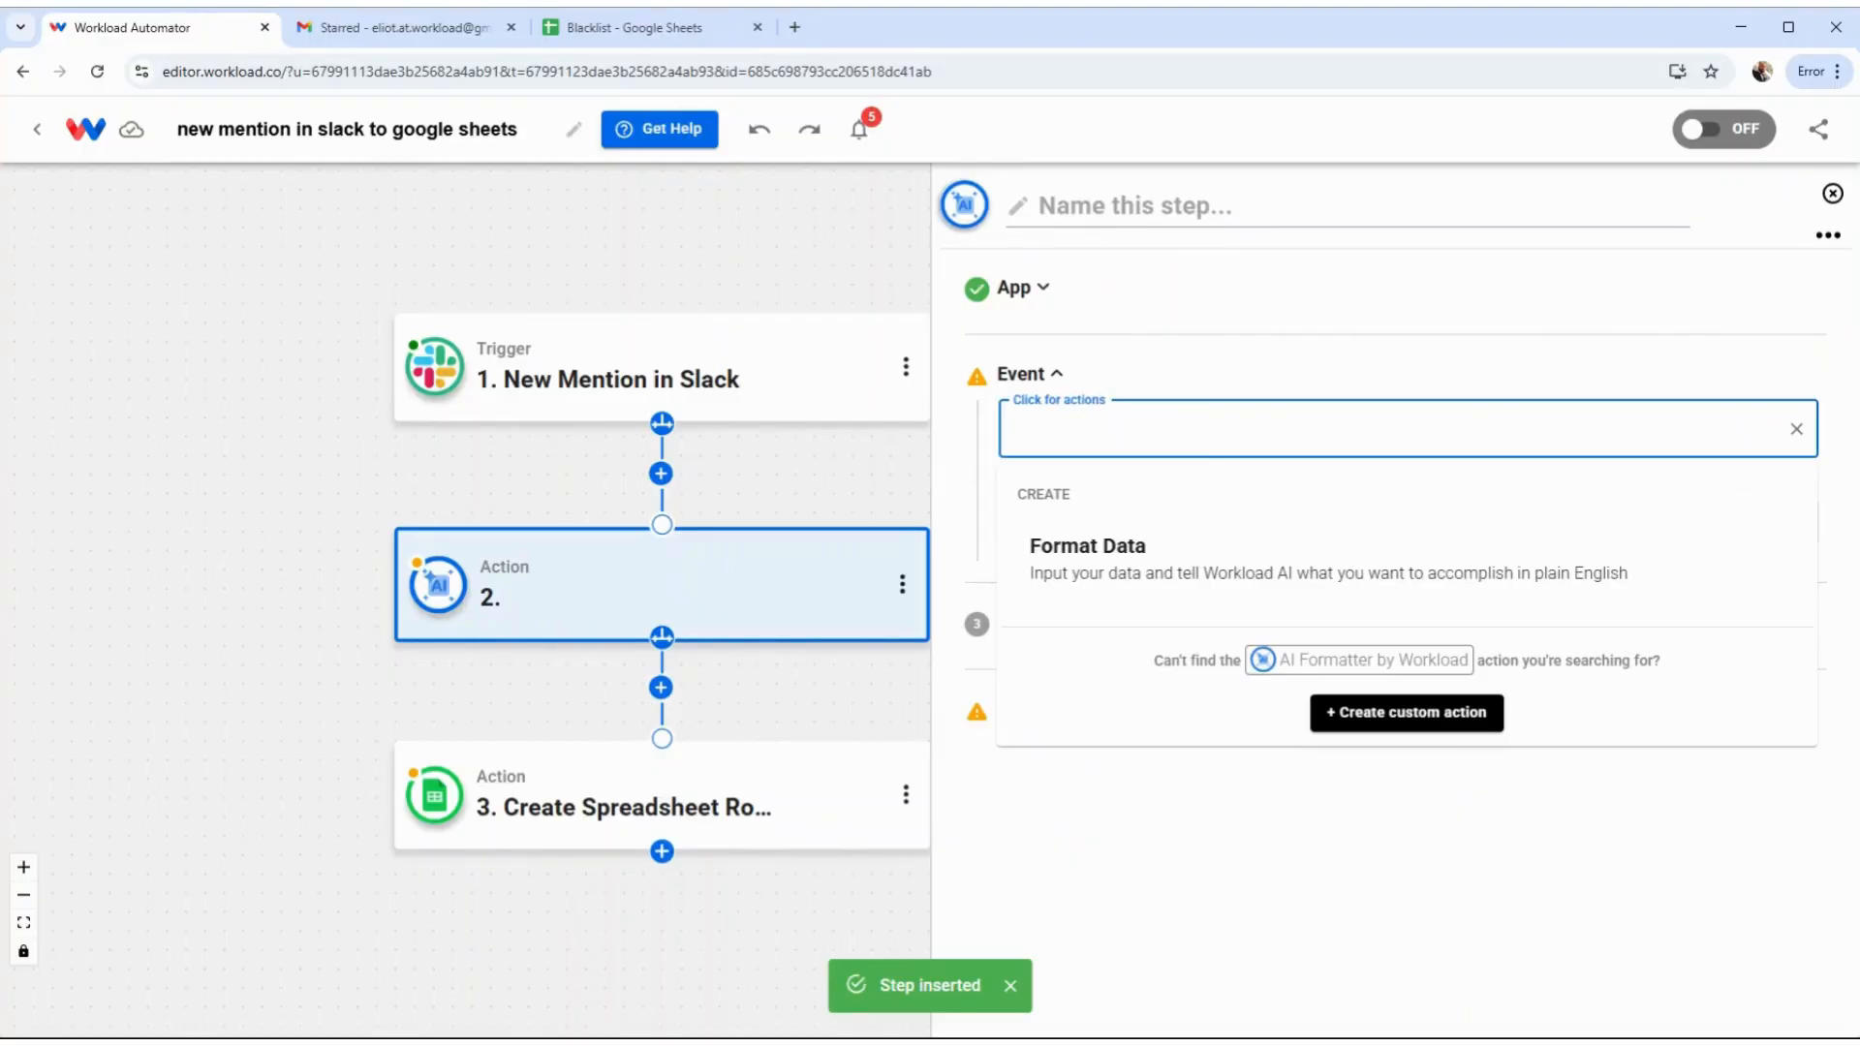
{"action": "left_click", "coordinate": [1195, 545]}
{"action": "left_click", "coordinate": [1151, 538]}
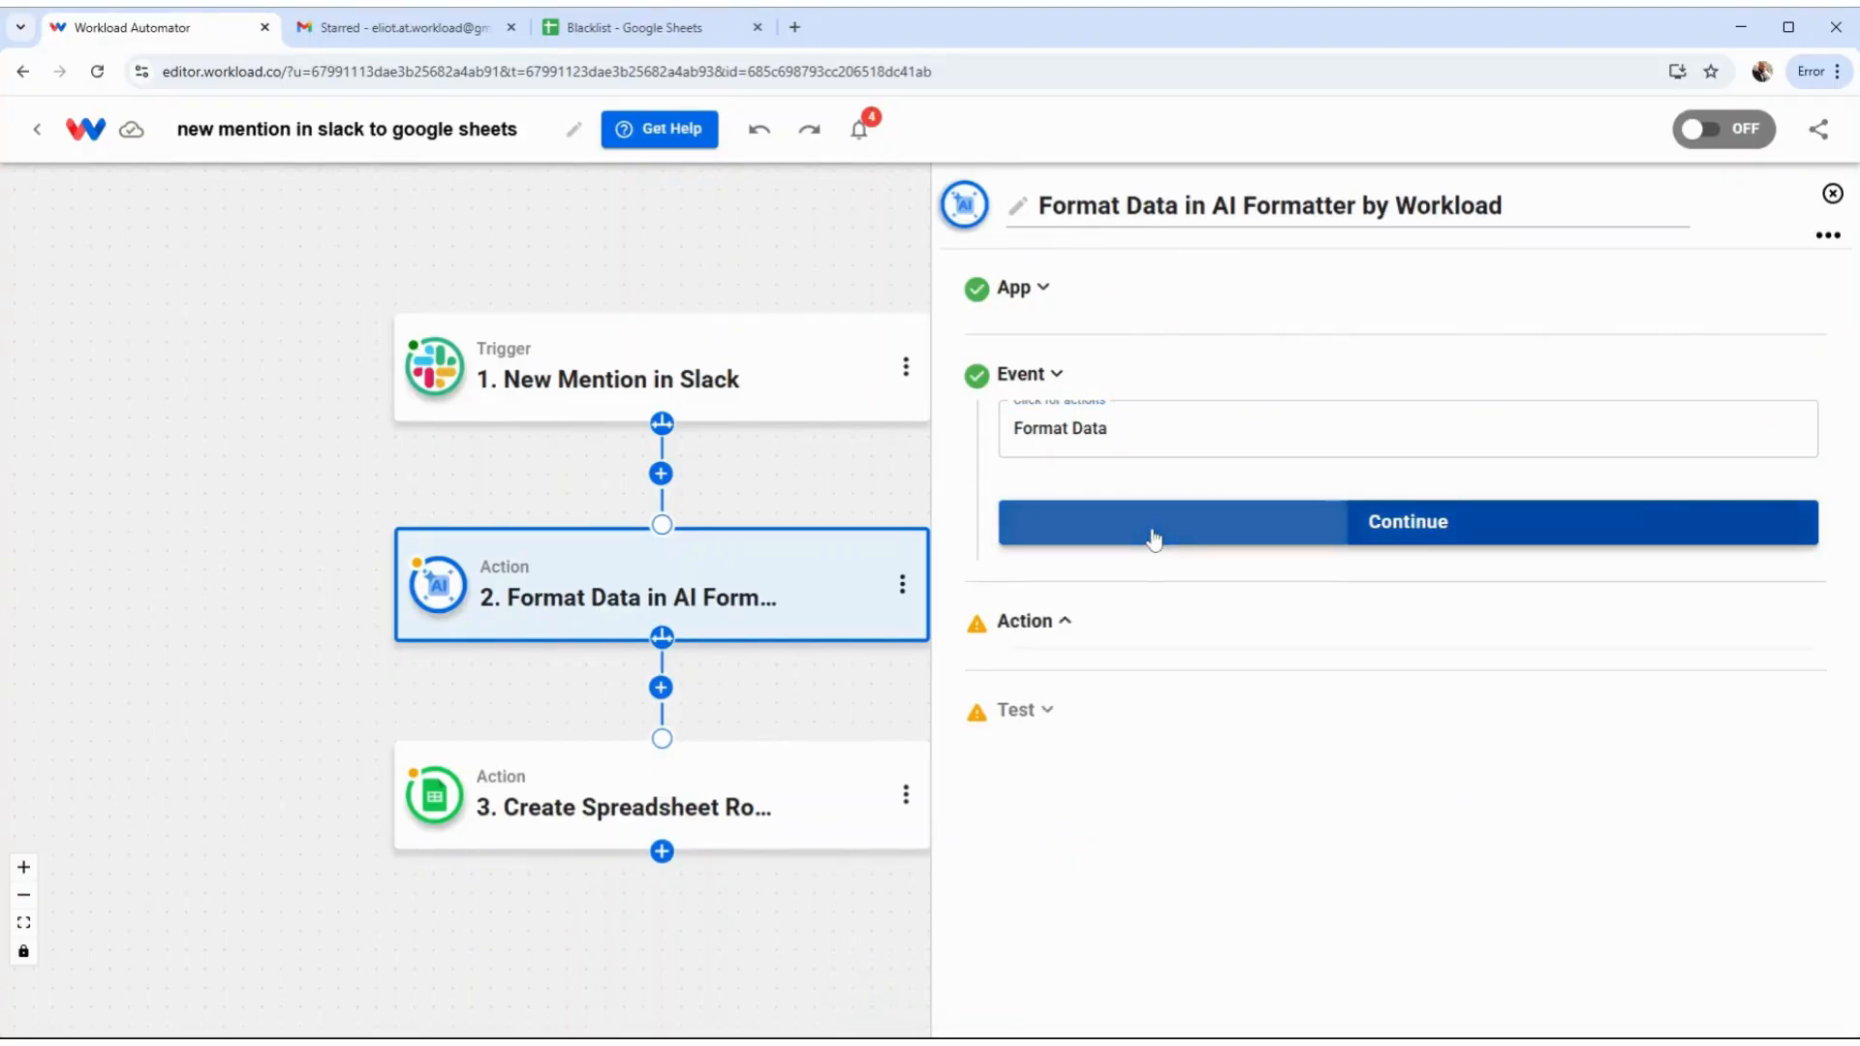
Set the formatter's input data to the Slack mention's ts value and its prompt to "convert TS into easily understandable date and time"
{"action": "left_click", "coordinate": [1204, 618]}
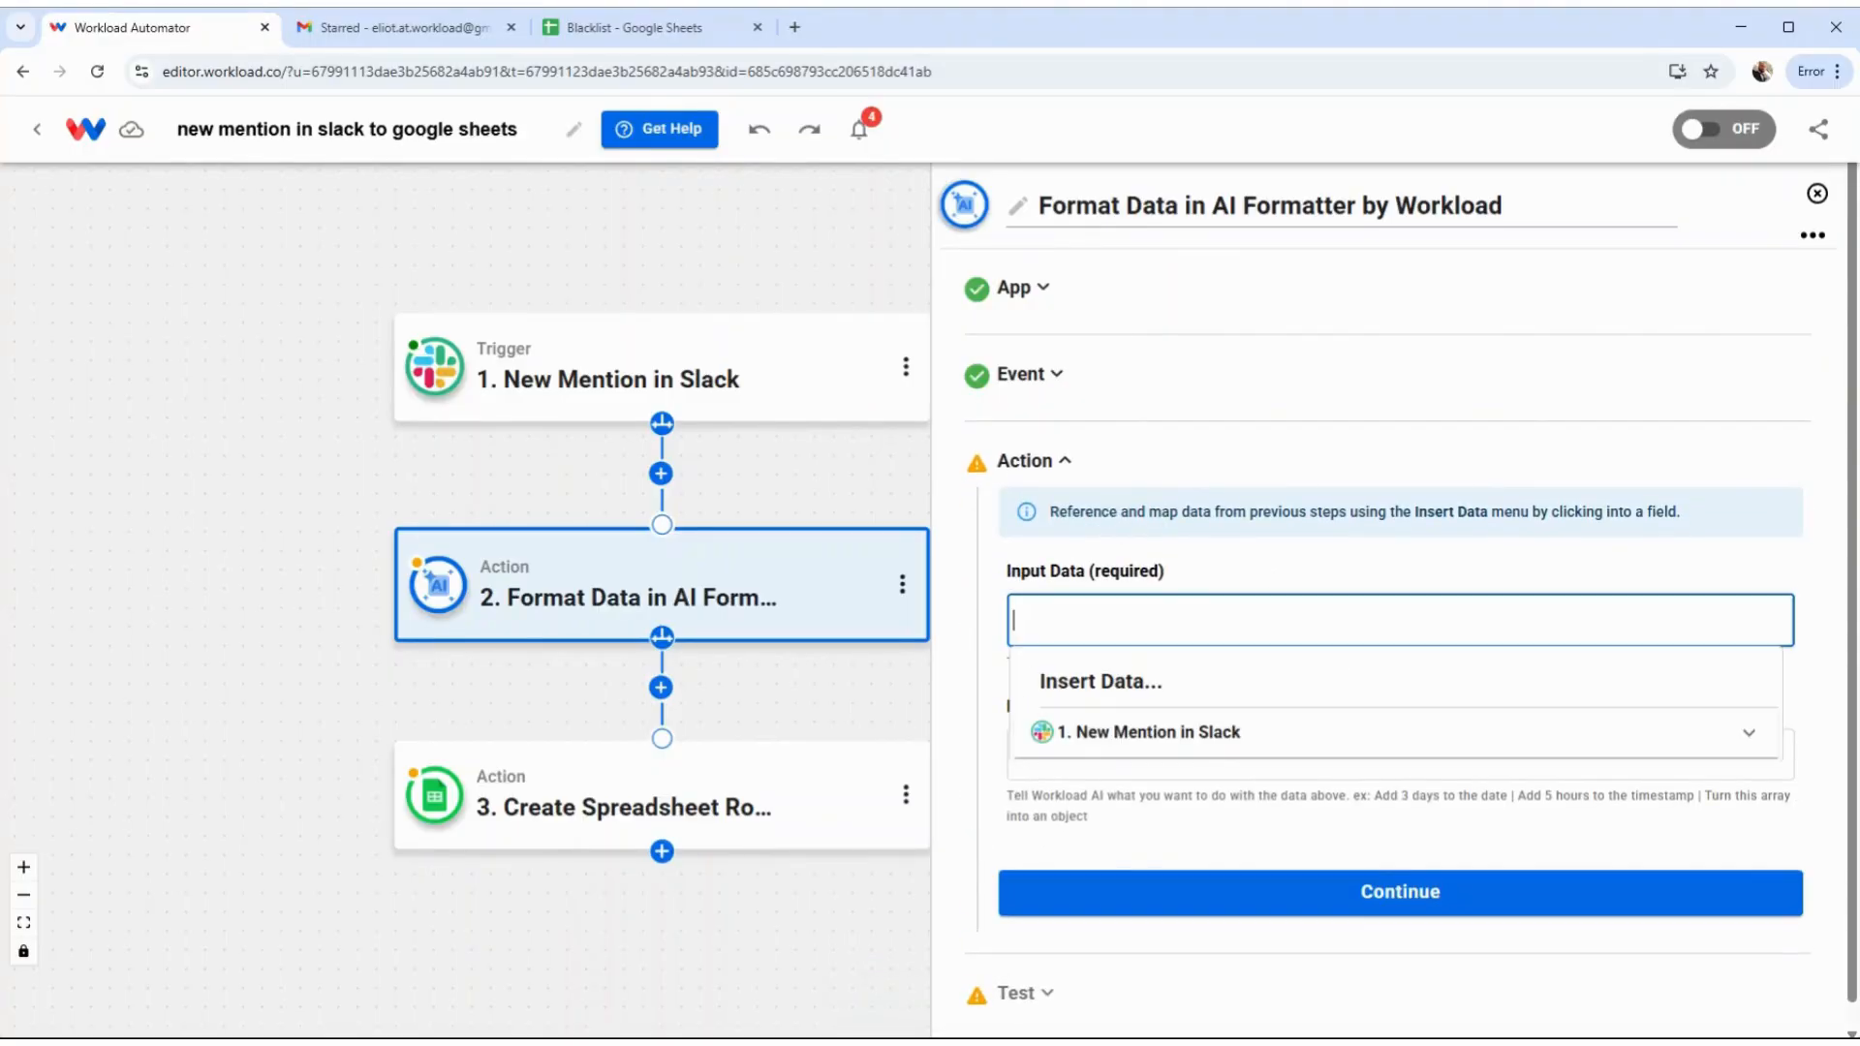
{"action": "left_click", "coordinate": [1129, 736]}
{"action": "scroll", "coordinate": [1138, 824], "scroll_direction": "down", "scroll_amount": 8}
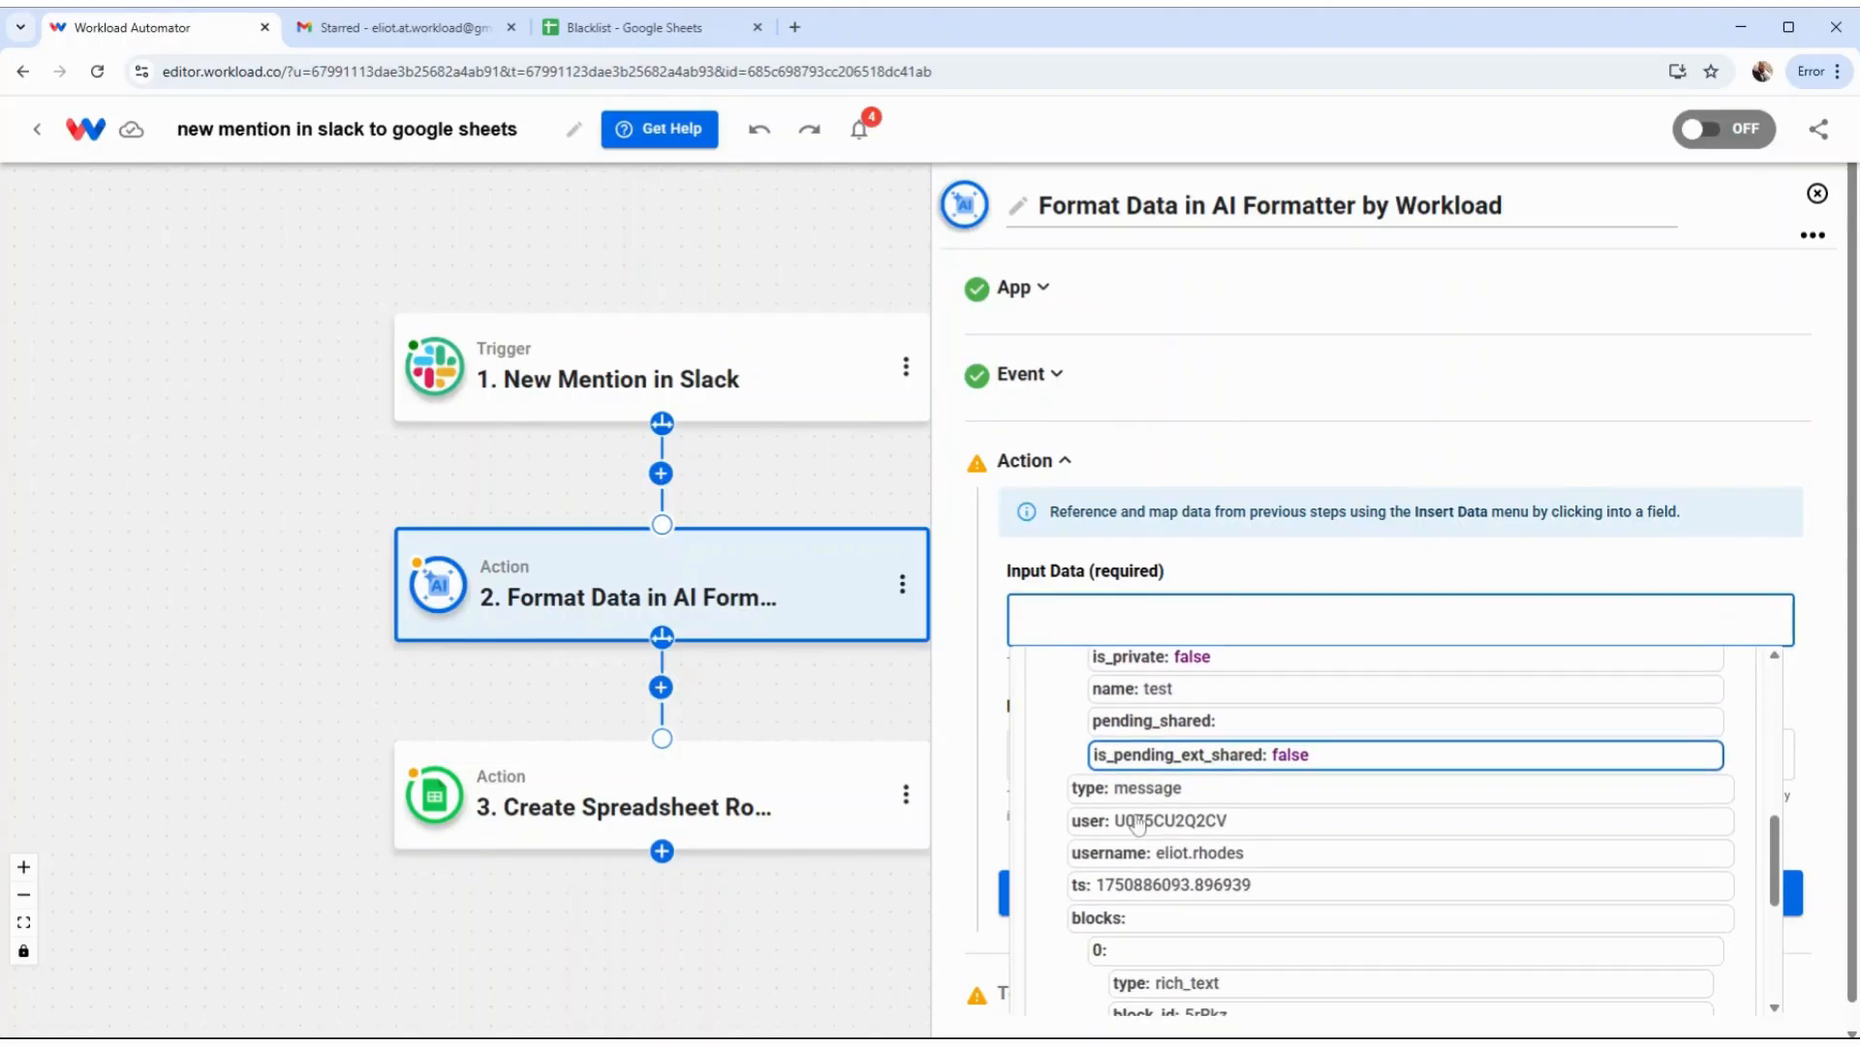
{"action": "left_click", "coordinate": [1138, 885]}
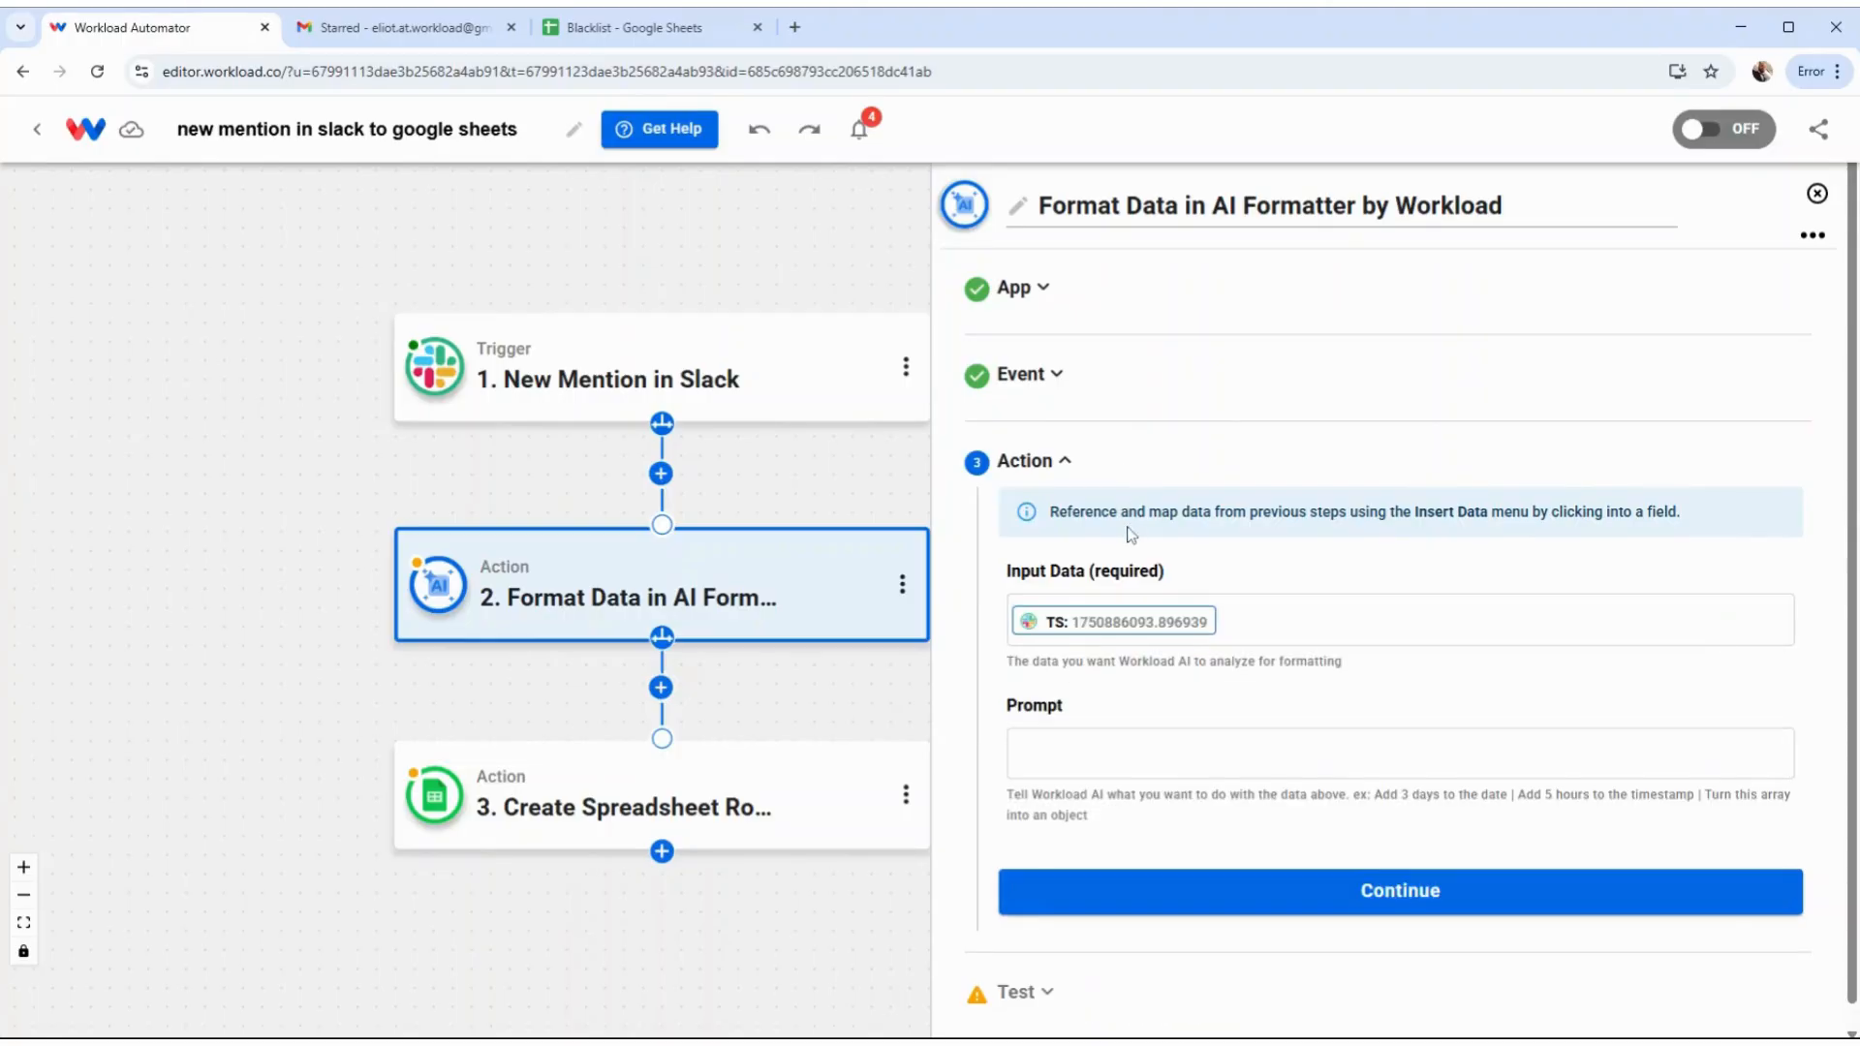
{"action": "left_click", "coordinate": [1071, 754]}
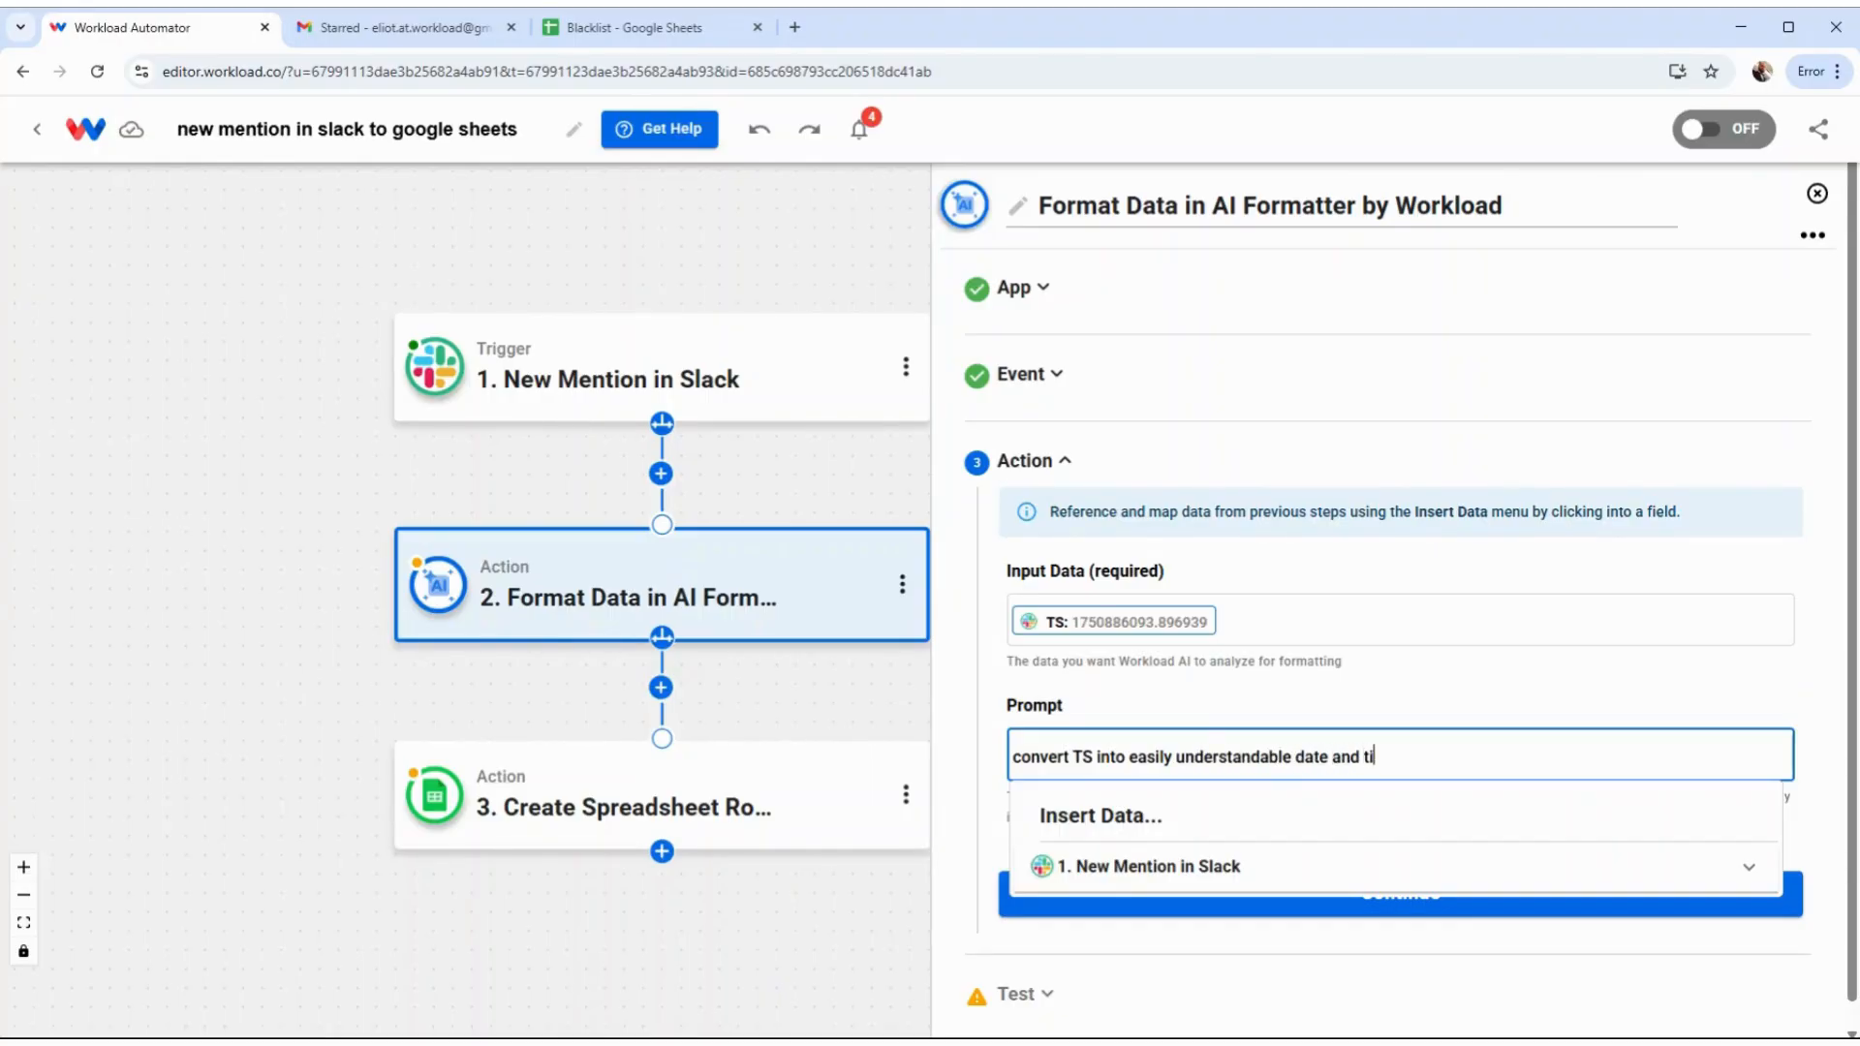
{"action": "left_click", "coordinate": [1133, 717]}
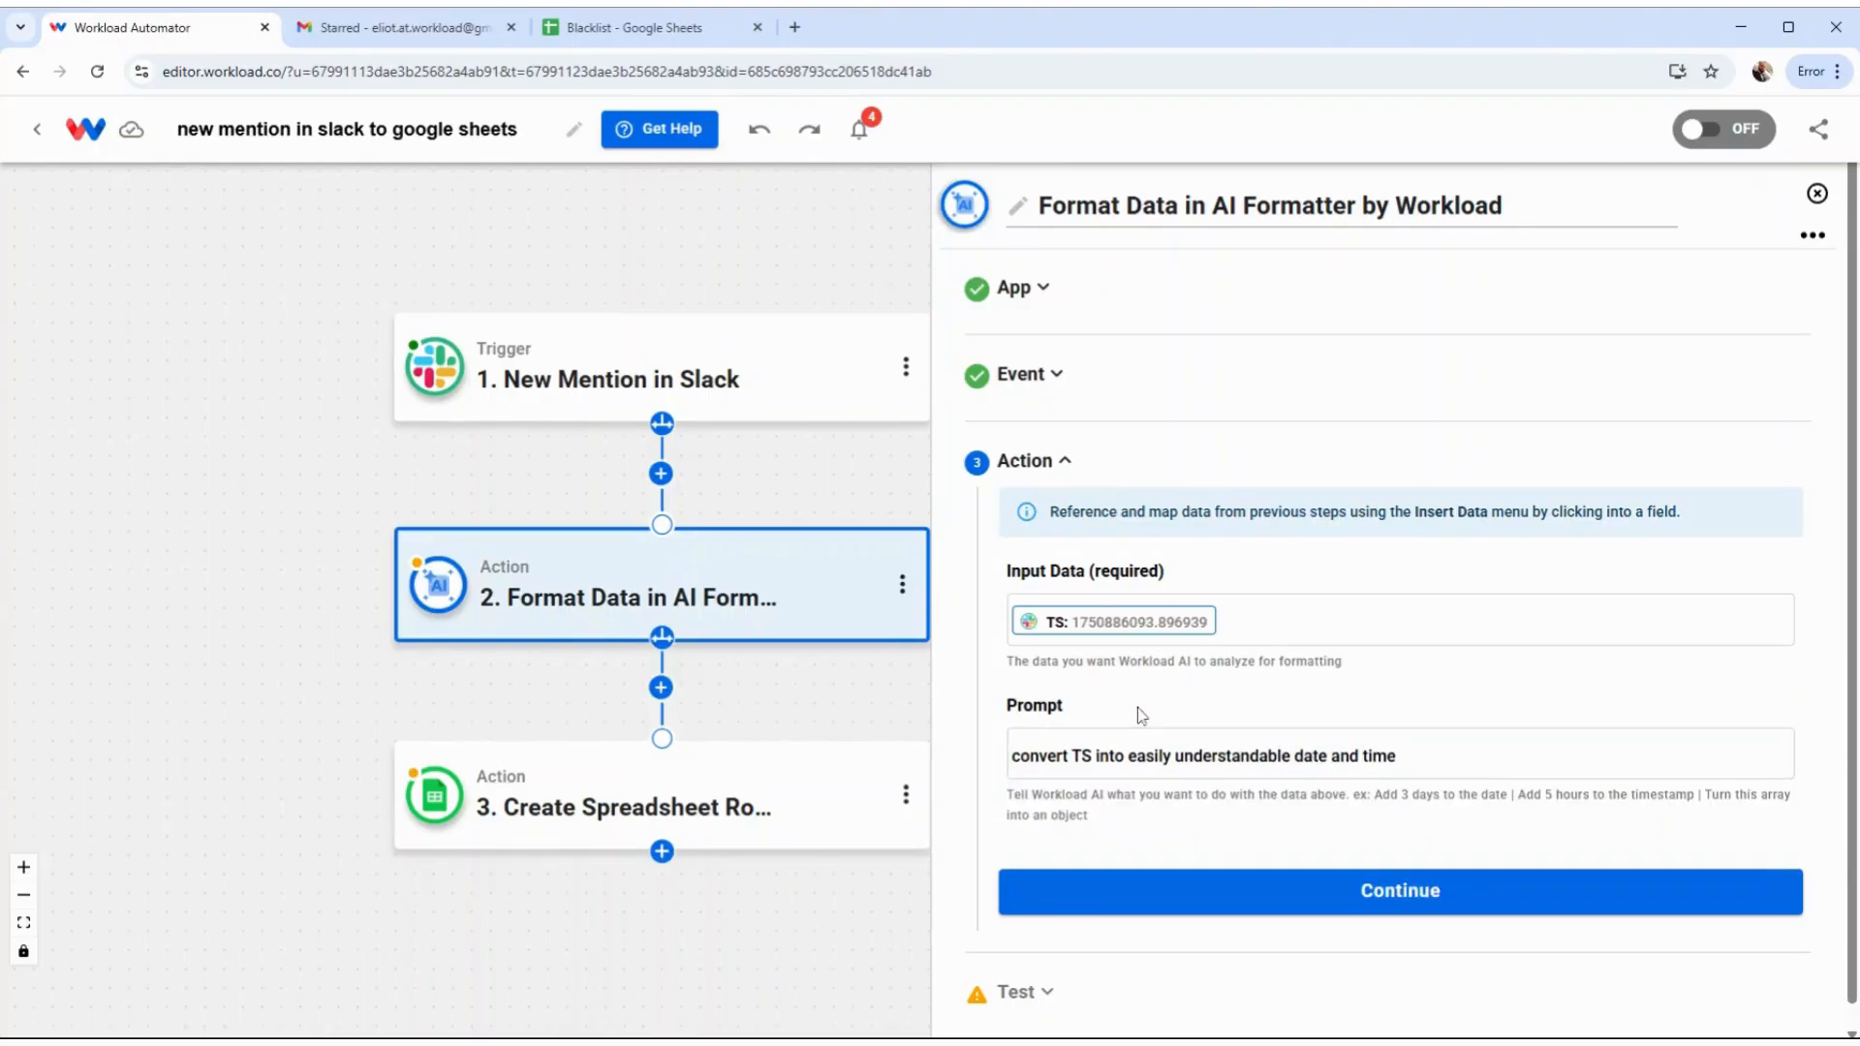
Accept the formatter's settings, test the Format Data action and finish configuring the step
{"action": "left_click", "coordinate": [1217, 906]}
{"action": "left_click", "coordinate": [1228, 928]}
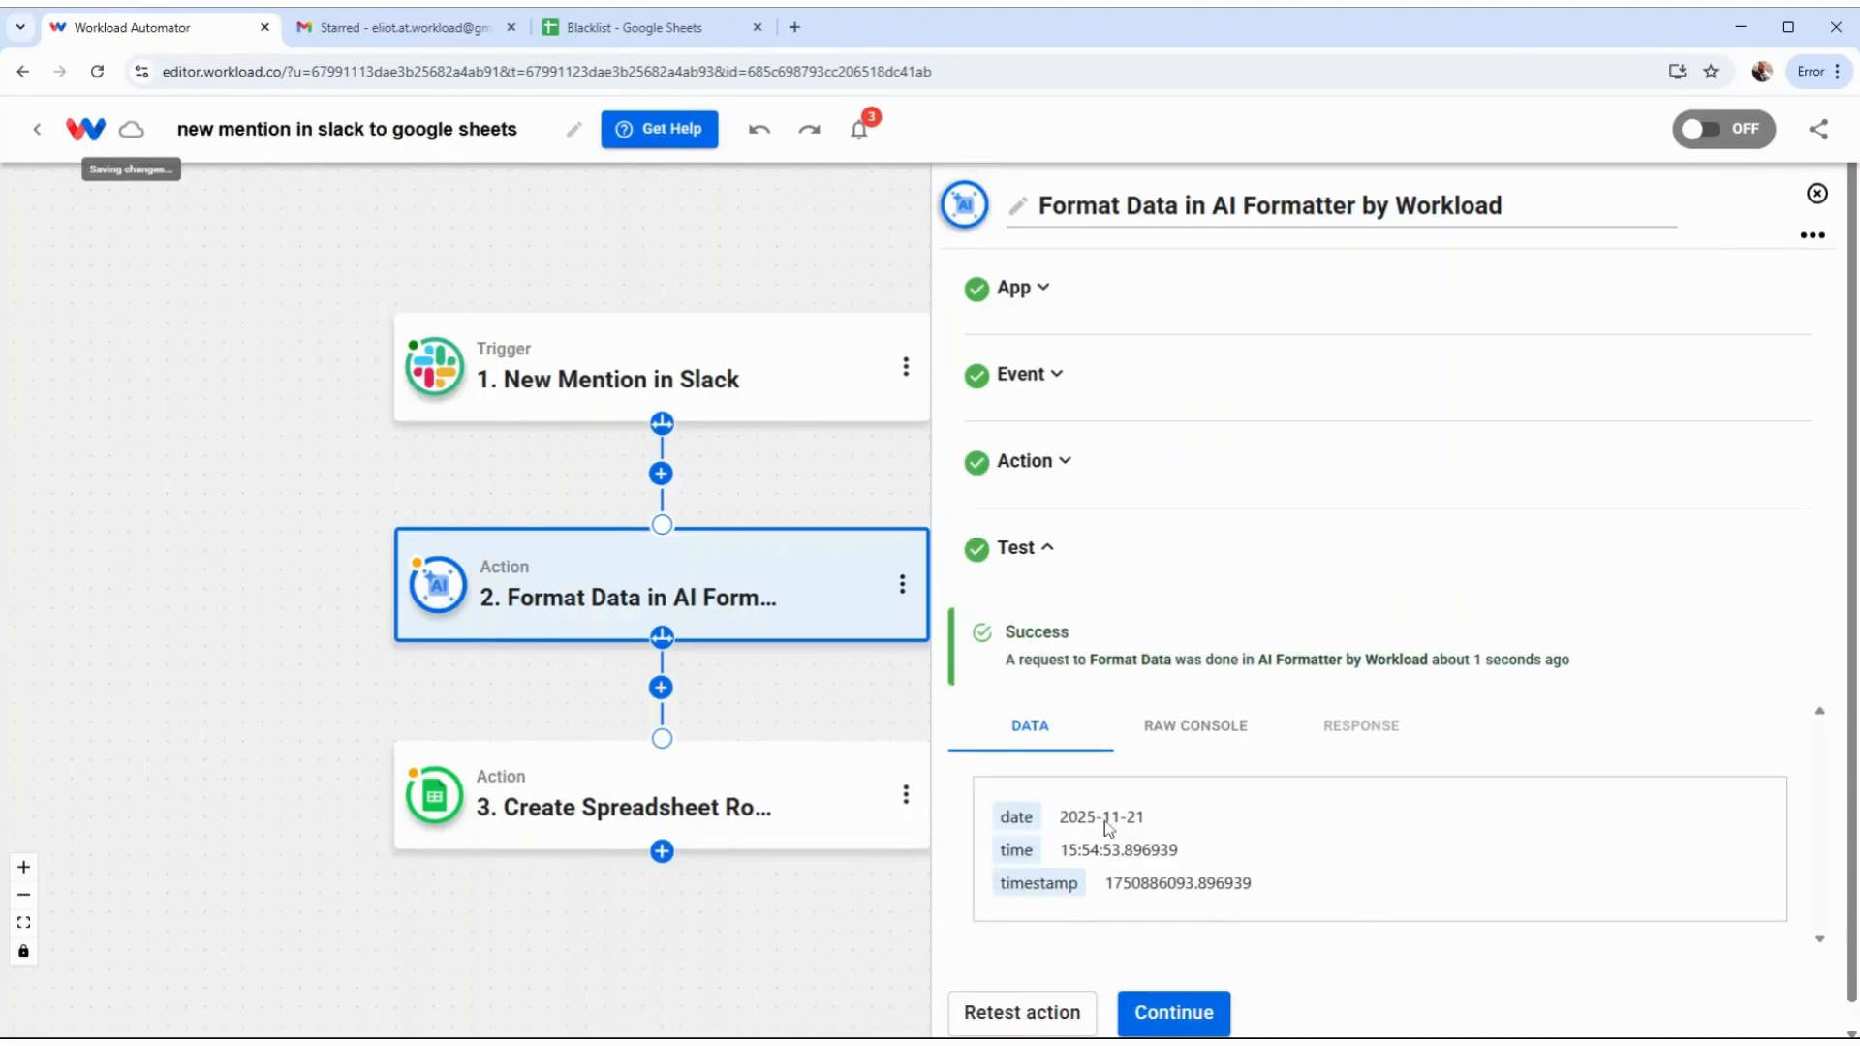
{"action": "left_click", "coordinate": [1162, 1014]}
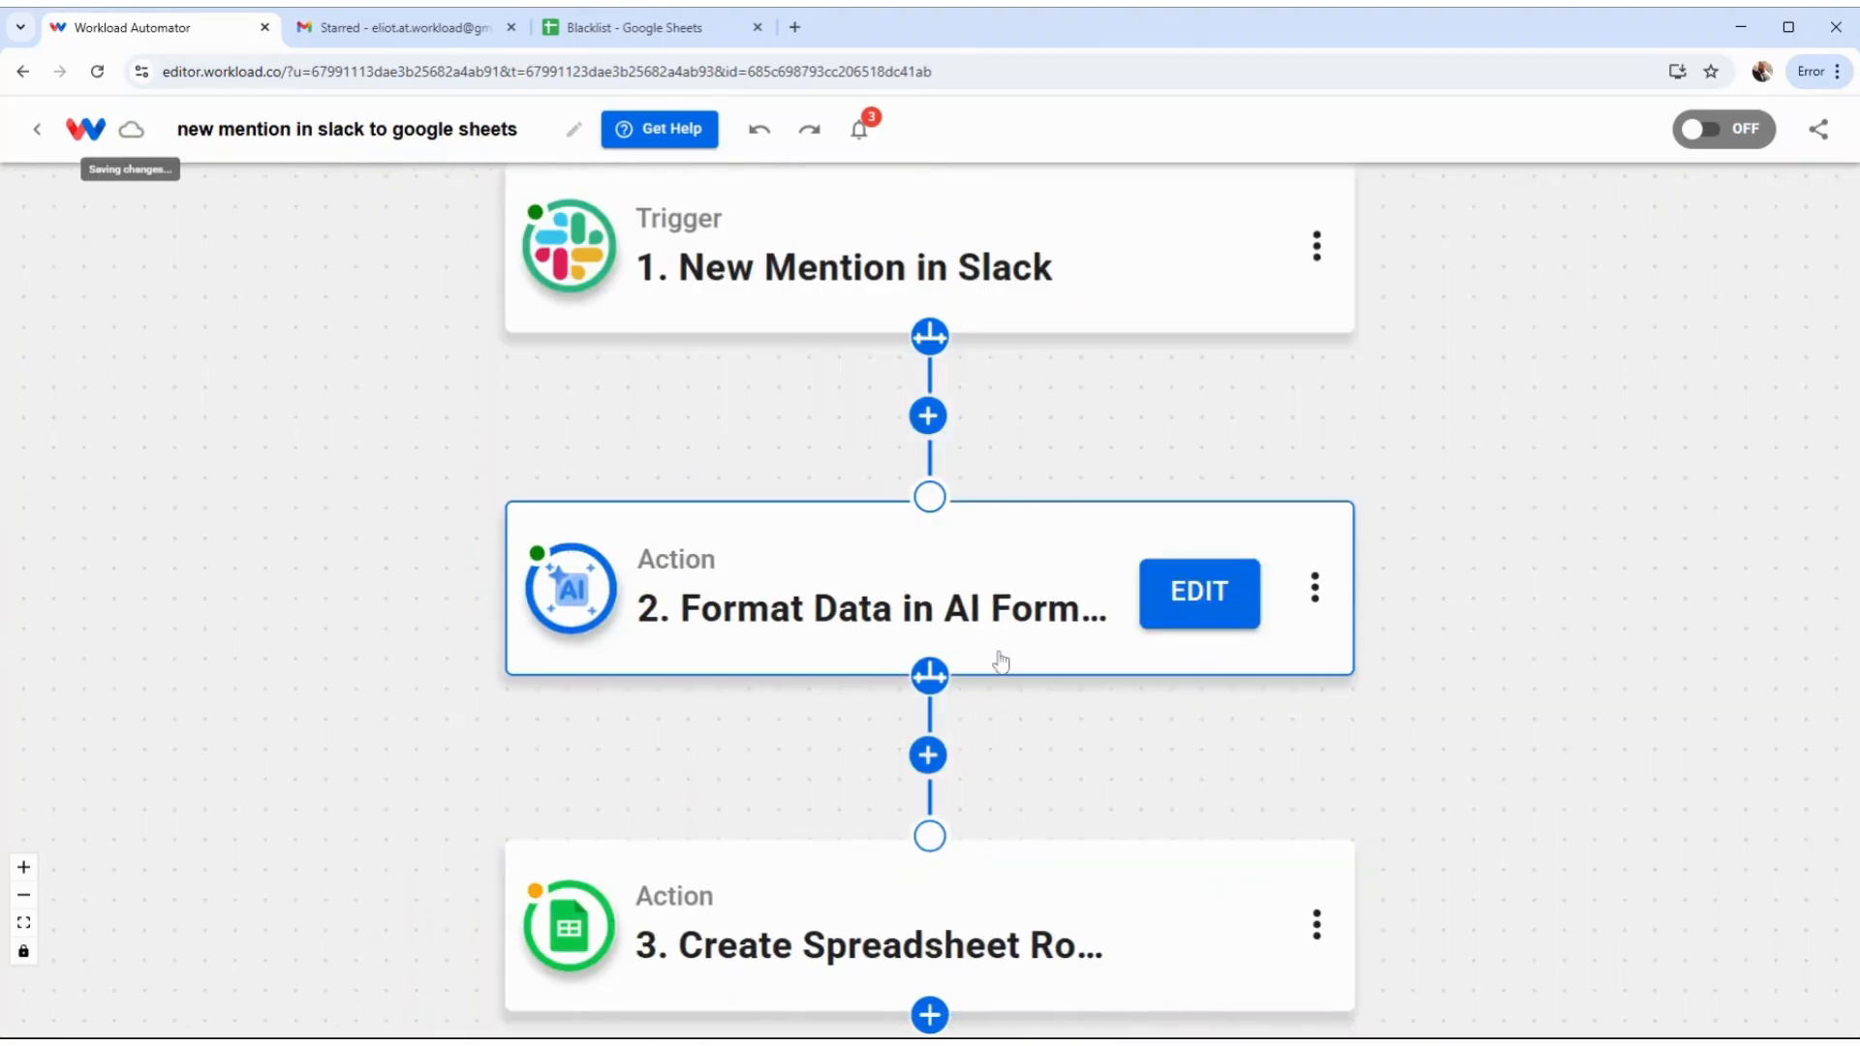
Reopen the Create Spreadsheet Row step's action settings and clear the data of the Date column entry
{"action": "left_click", "coordinate": [756, 889]}
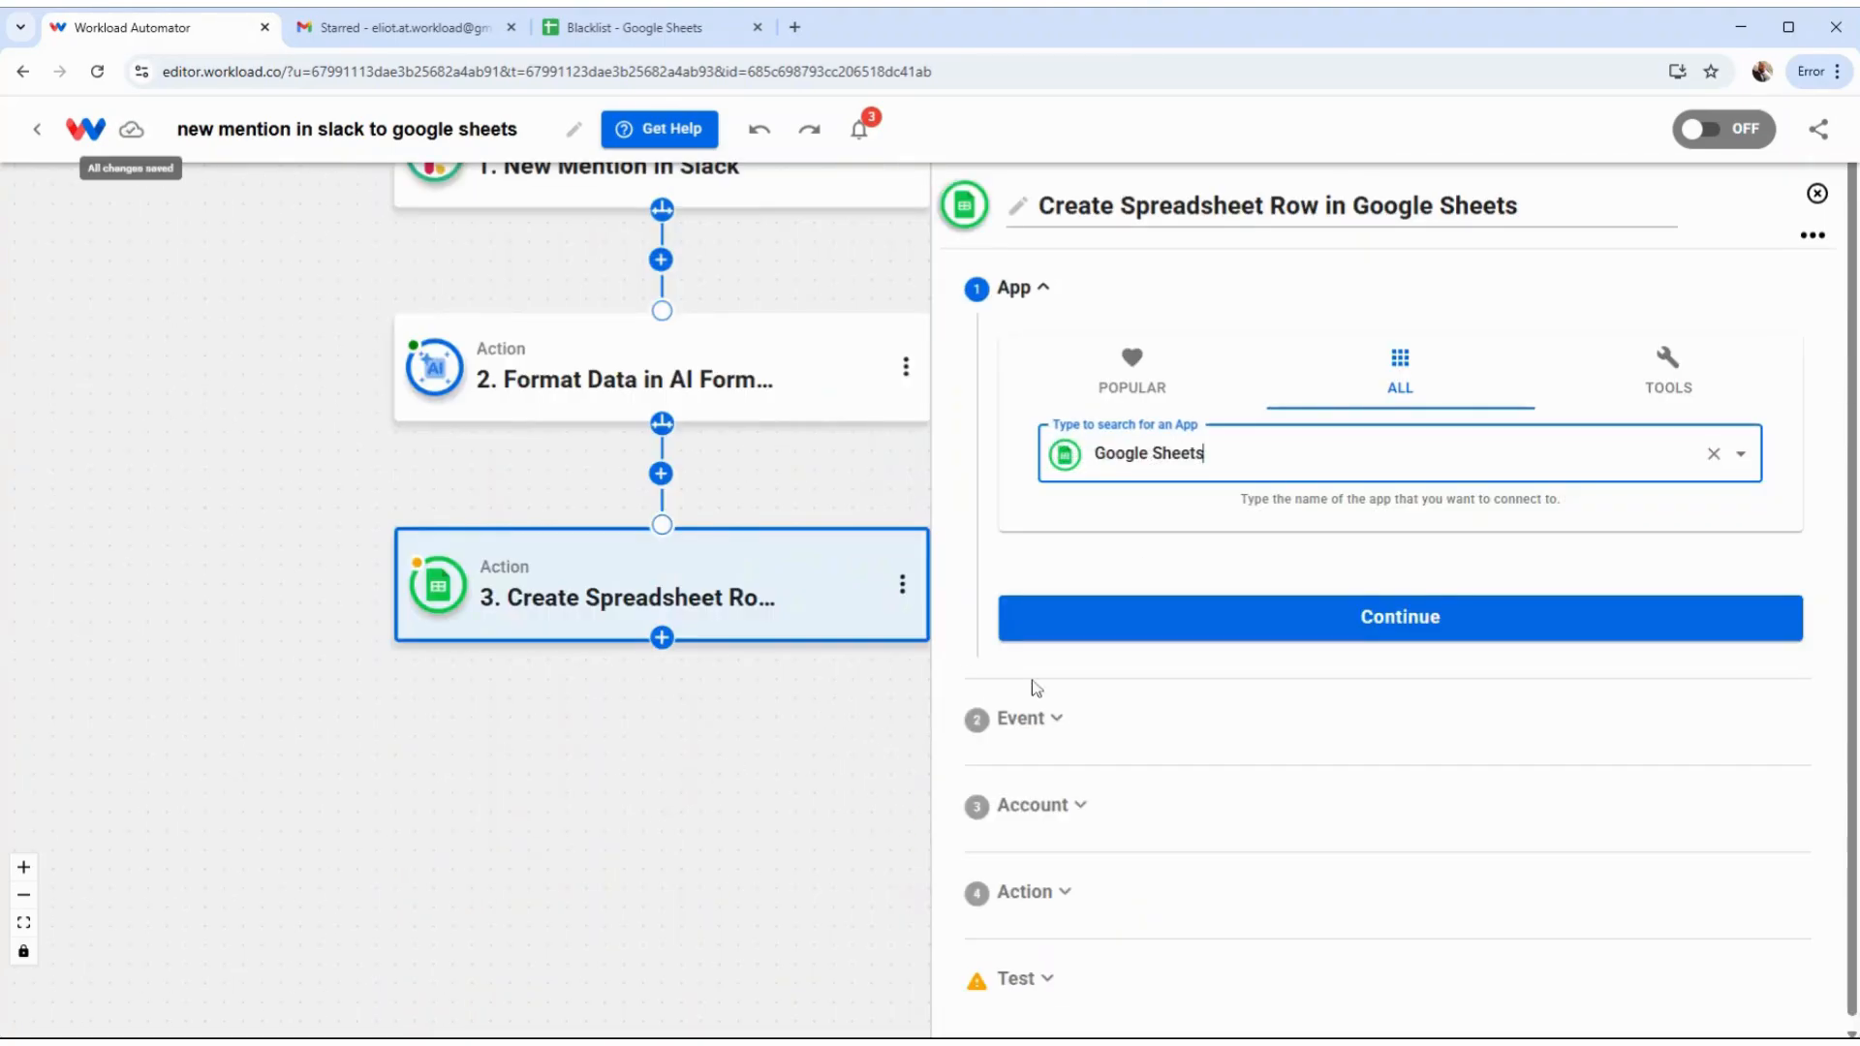
{"action": "left_click", "coordinate": [1246, 889]}
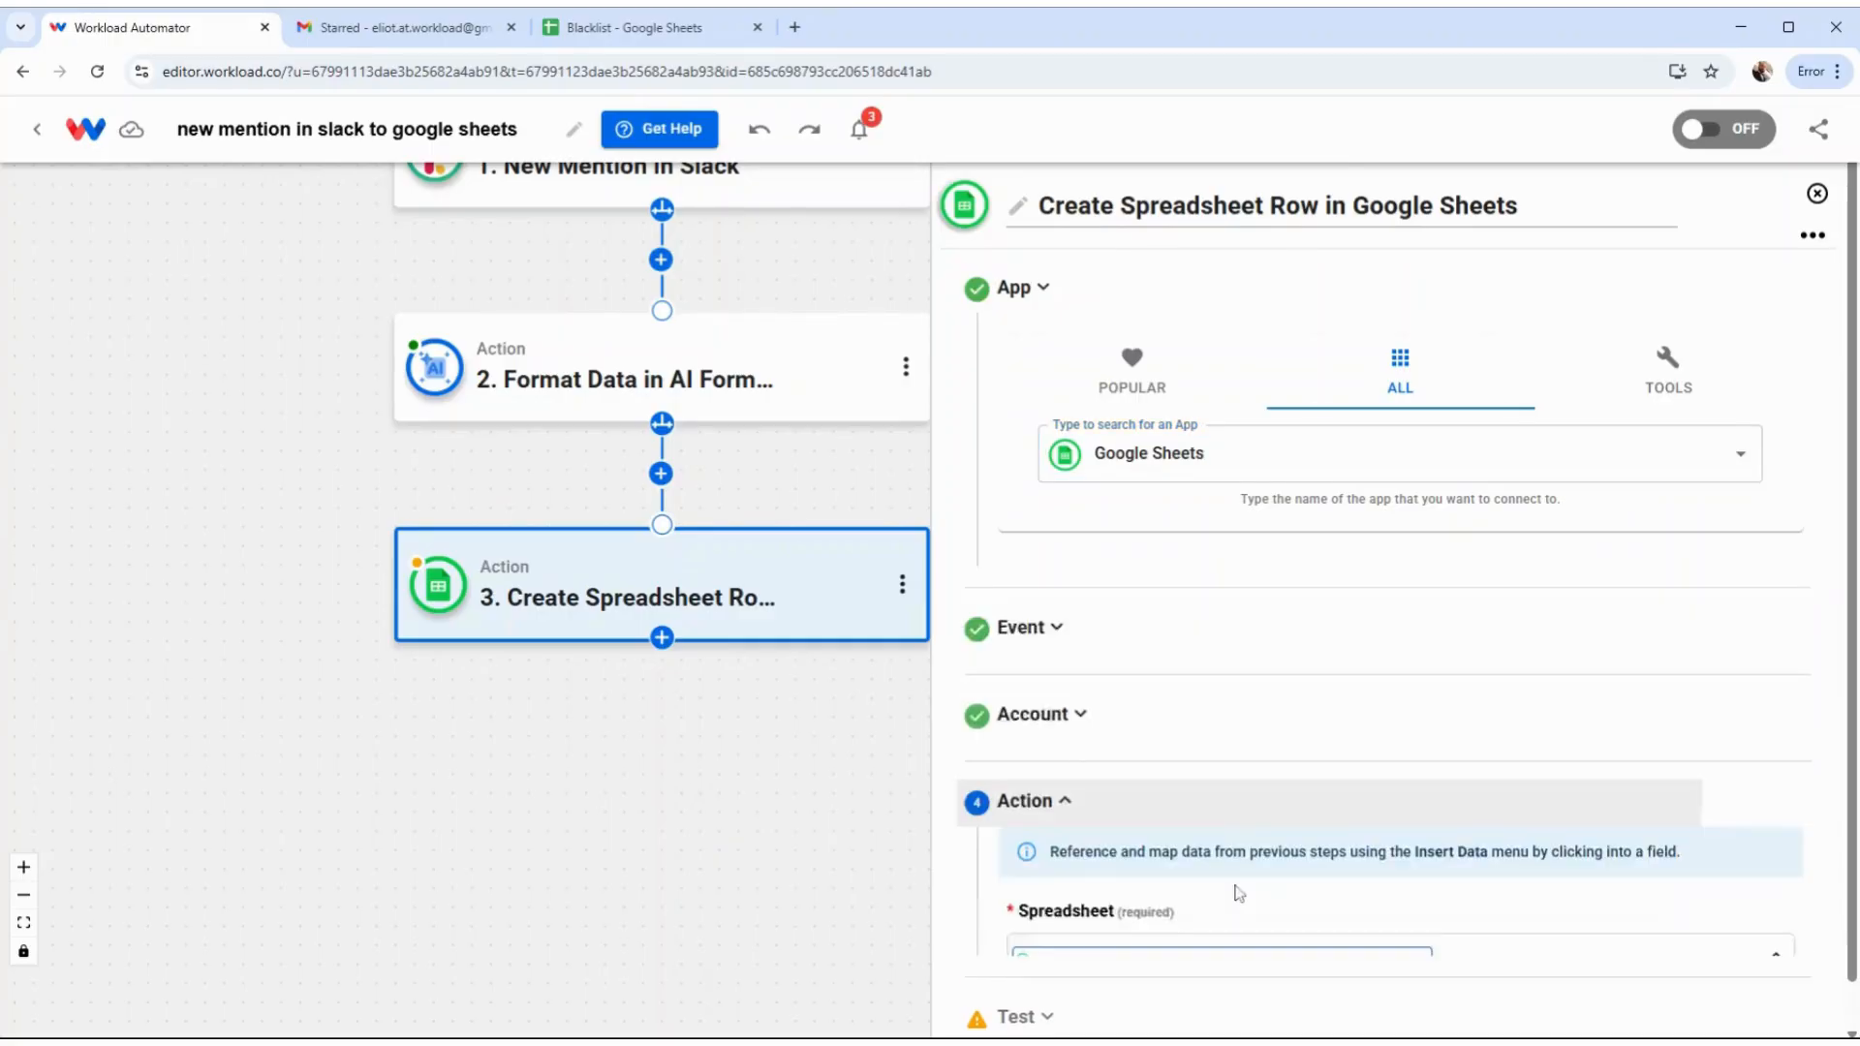
{"action": "scroll", "coordinate": [1281, 635], "scroll_direction": "down", "scroll_amount": 10}
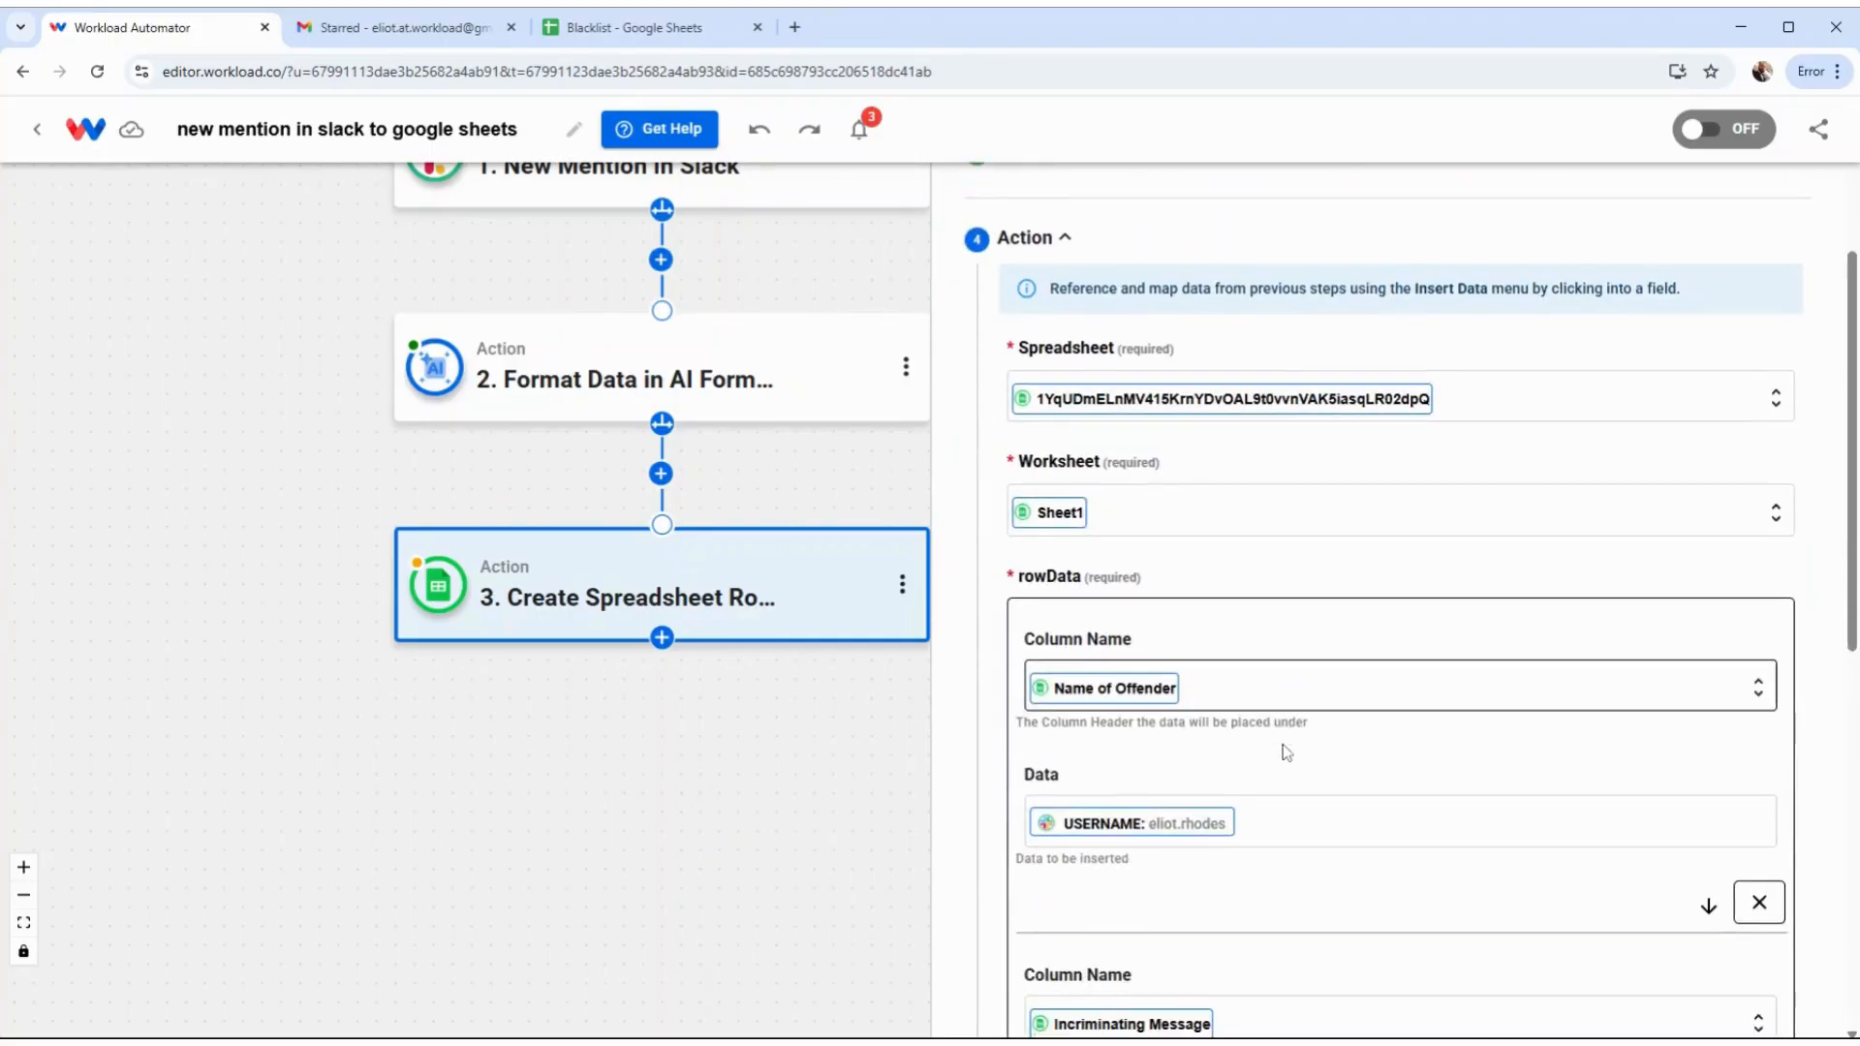
{"action": "left_click", "coordinate": [1289, 772]}
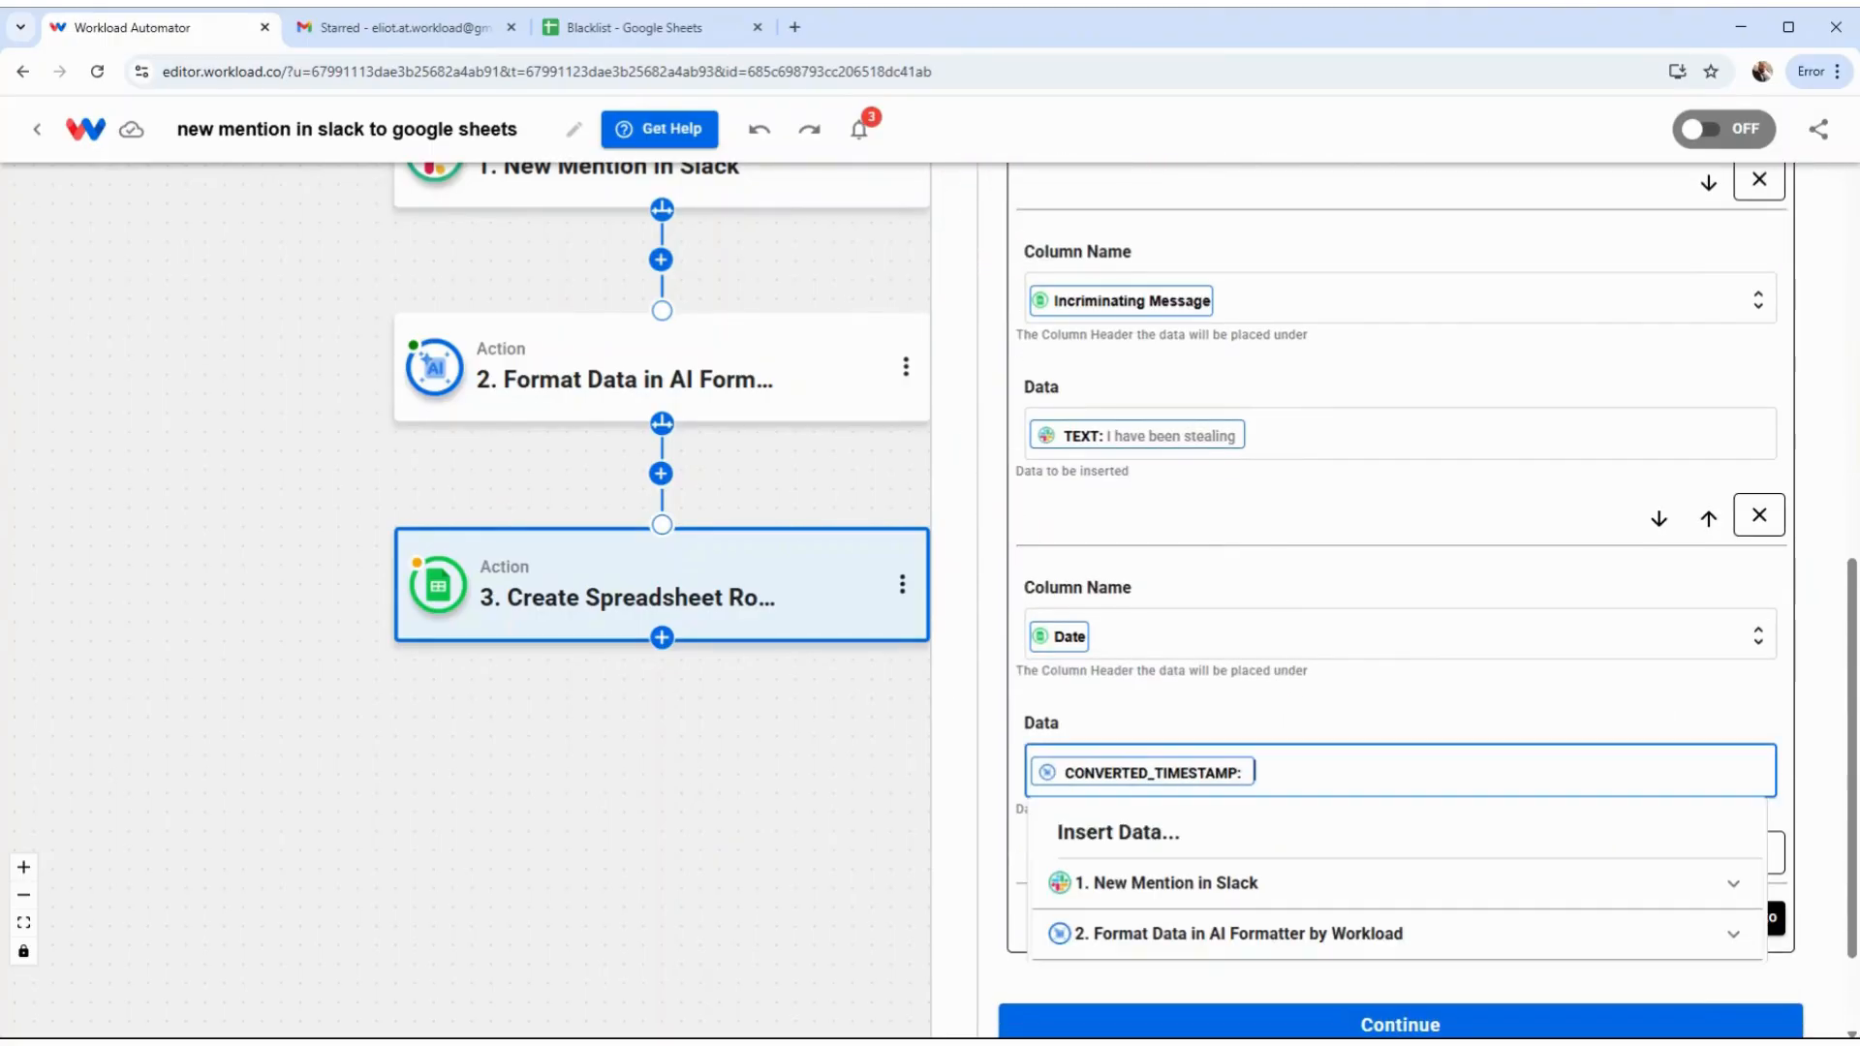
{"action": "key", "text": "BackSpace"}
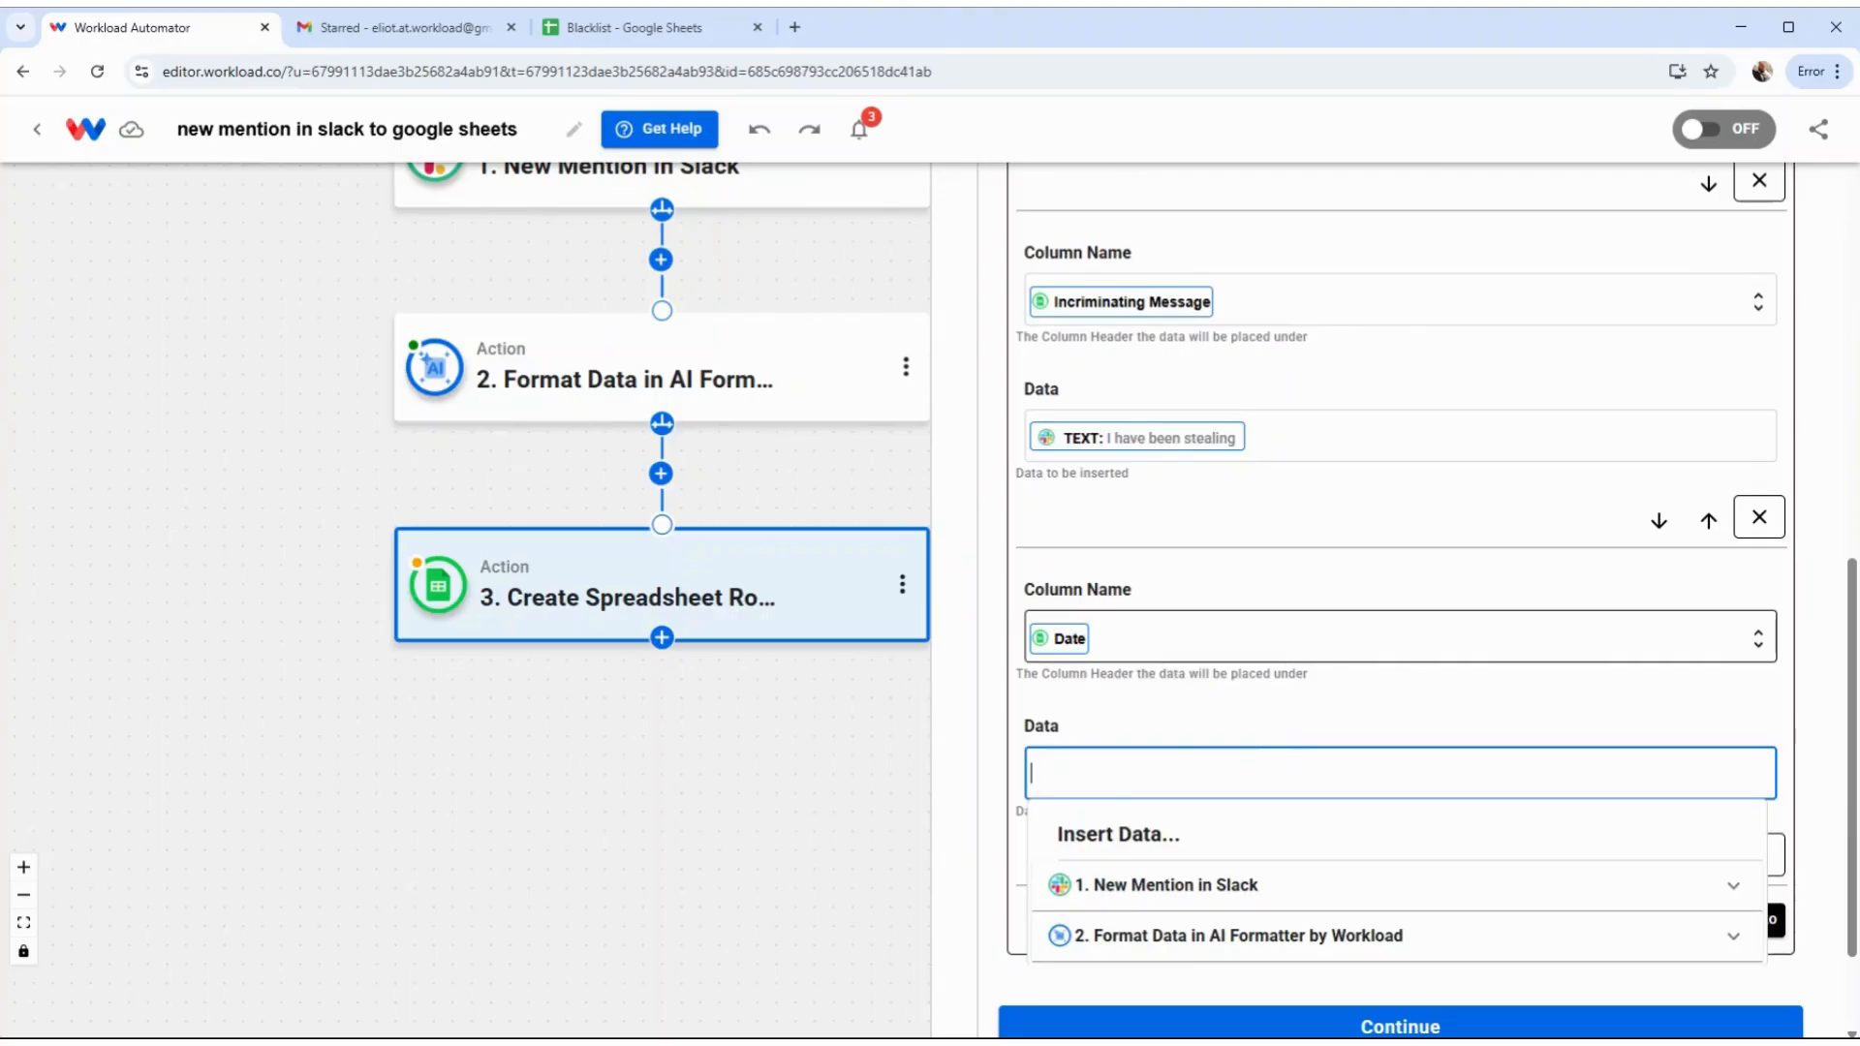
Fill the Date column's data with the AI Formatter's date and time outputs, with a separator between them
{"action": "left_click", "coordinate": [1127, 944]}
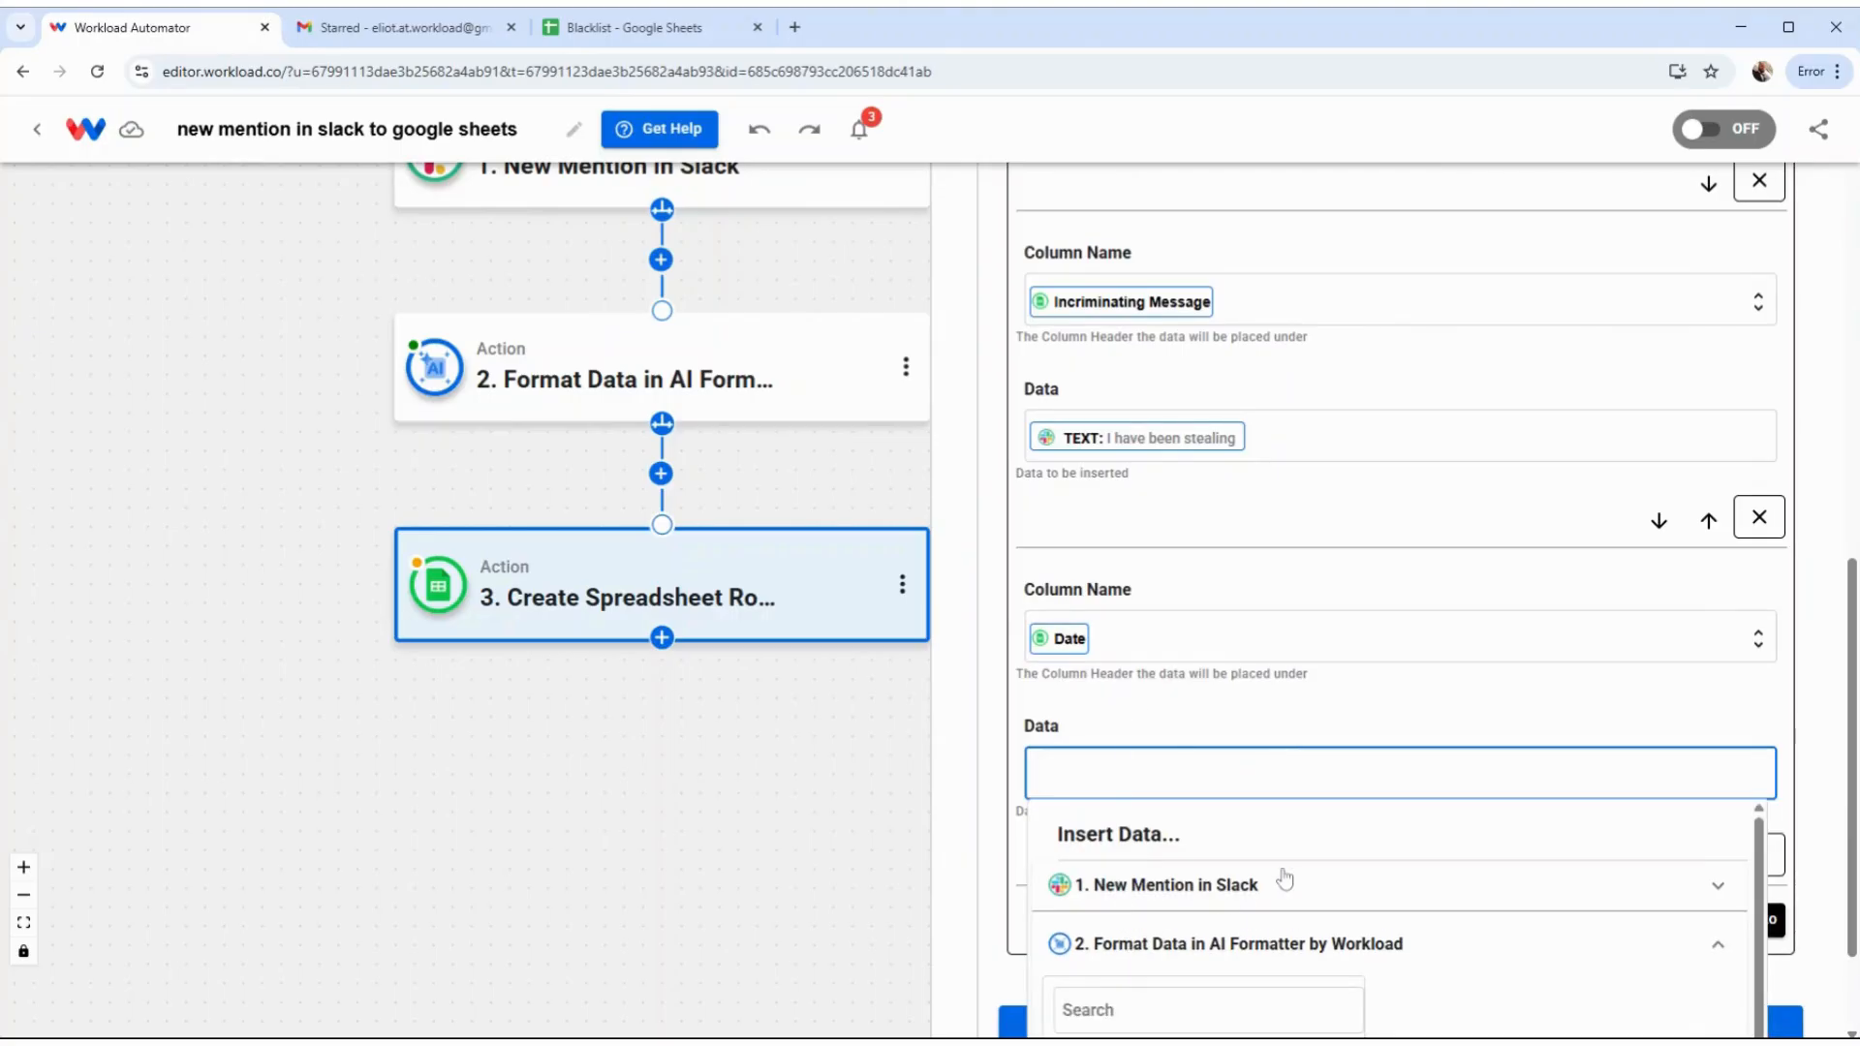
{"action": "scroll", "coordinate": [1299, 880], "scroll_direction": "down", "scroll_amount": 3}
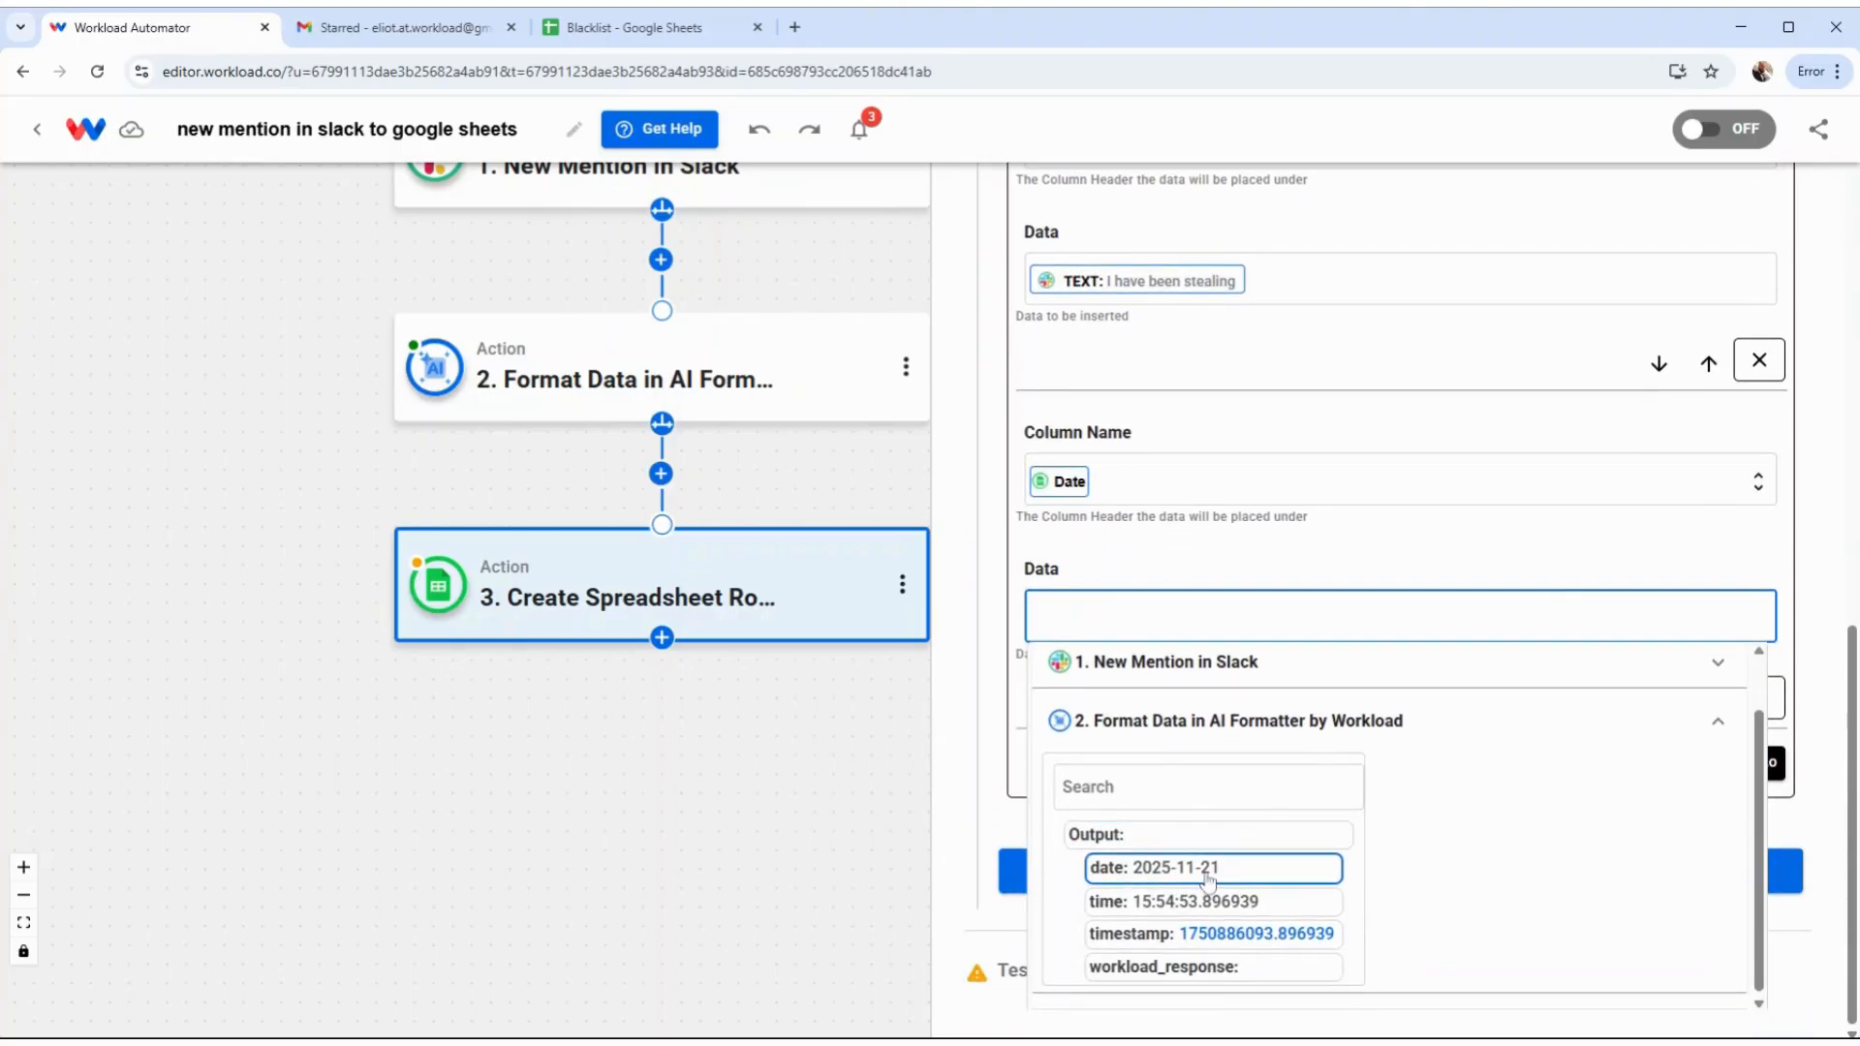
{"action": "left_click", "coordinate": [1208, 879]}
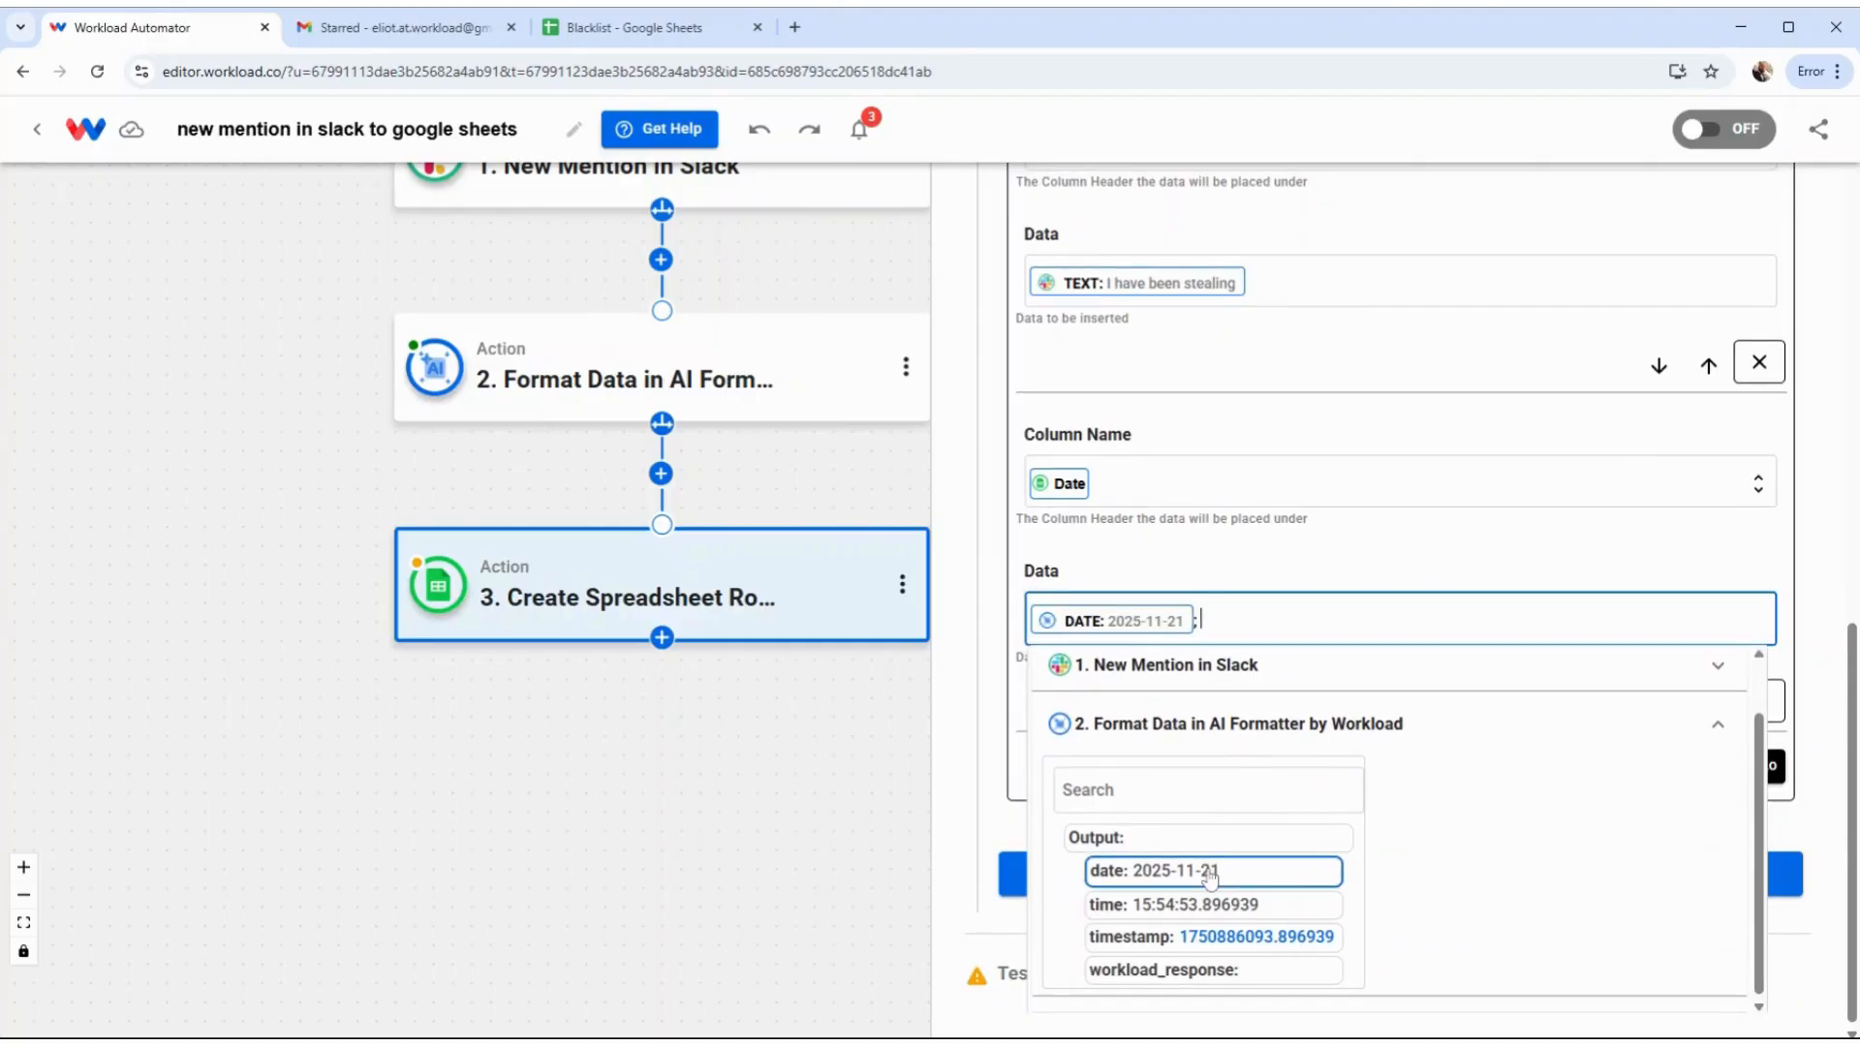
{"action": "left_click", "coordinate": [1208, 902]}
{"action": "left_click", "coordinate": [1283, 552]}
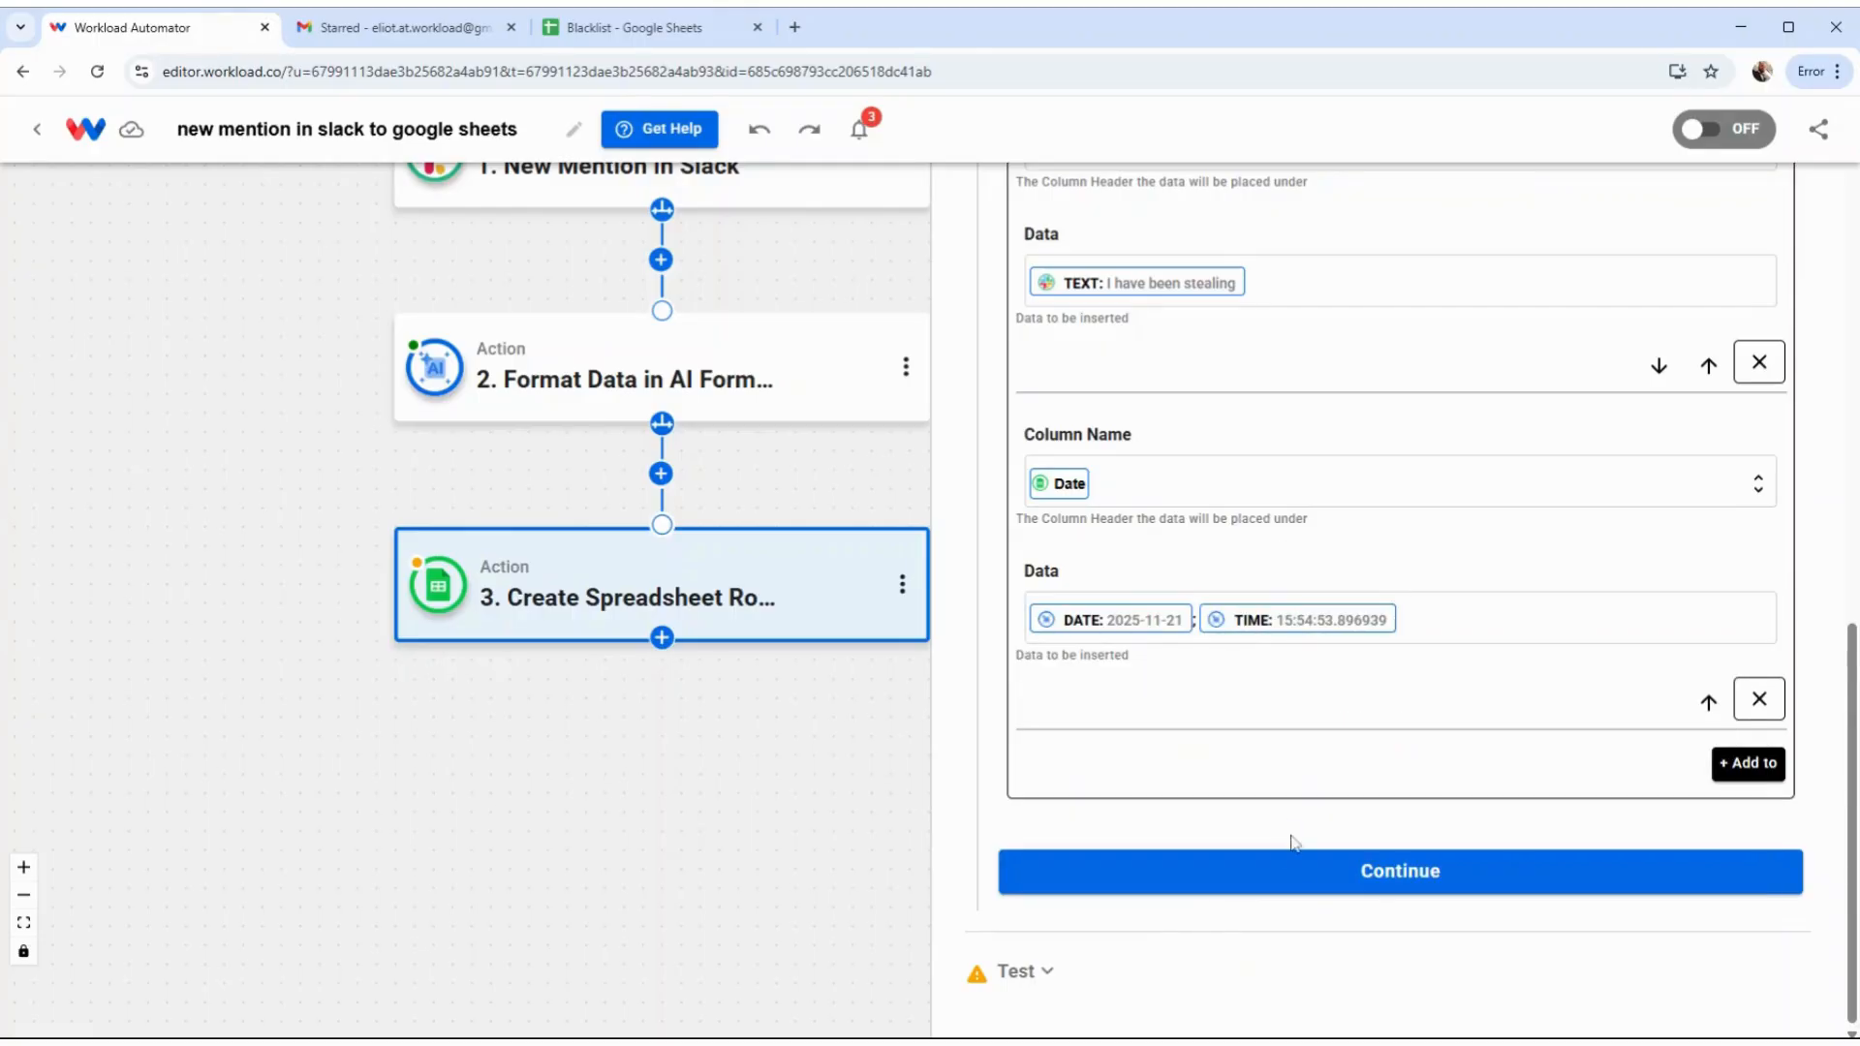
Accept the Create Spreadsheet Row step's column settings, test the action and finish configuring the step
{"action": "left_click", "coordinate": [1295, 875]}
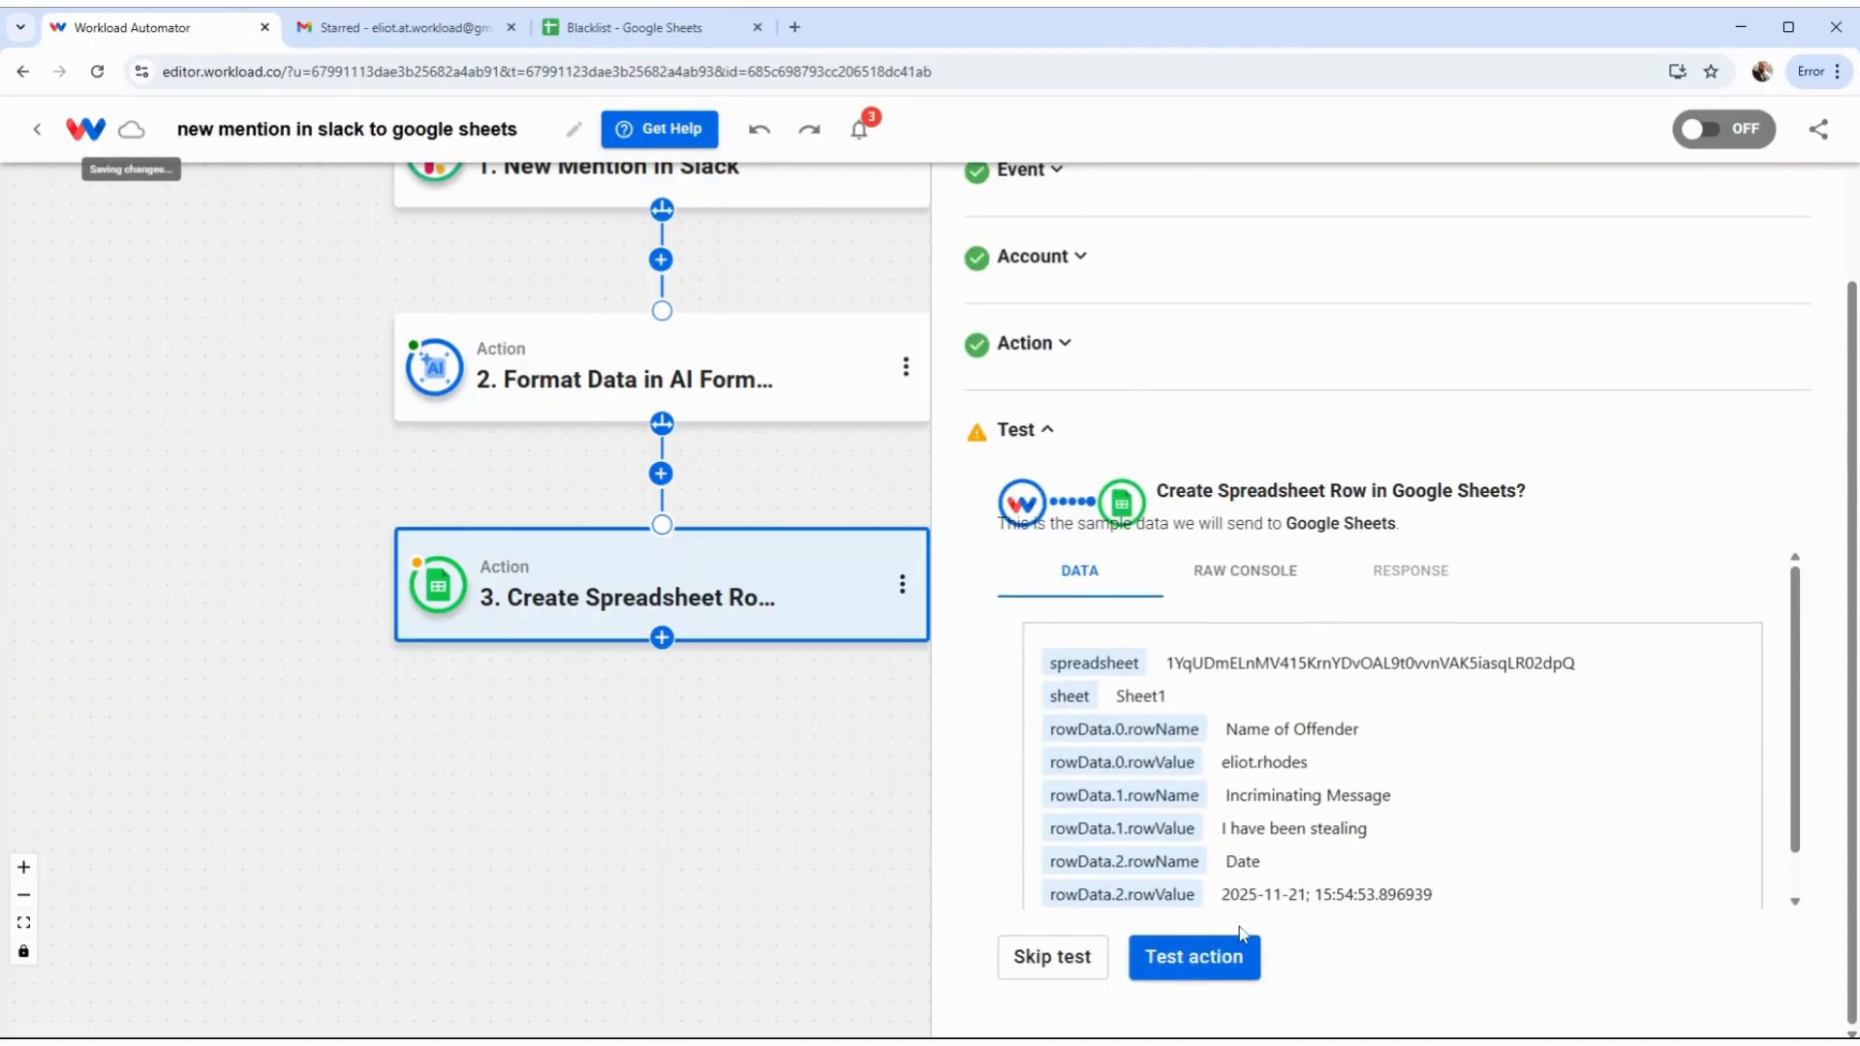
{"action": "left_click", "coordinate": [1245, 957]}
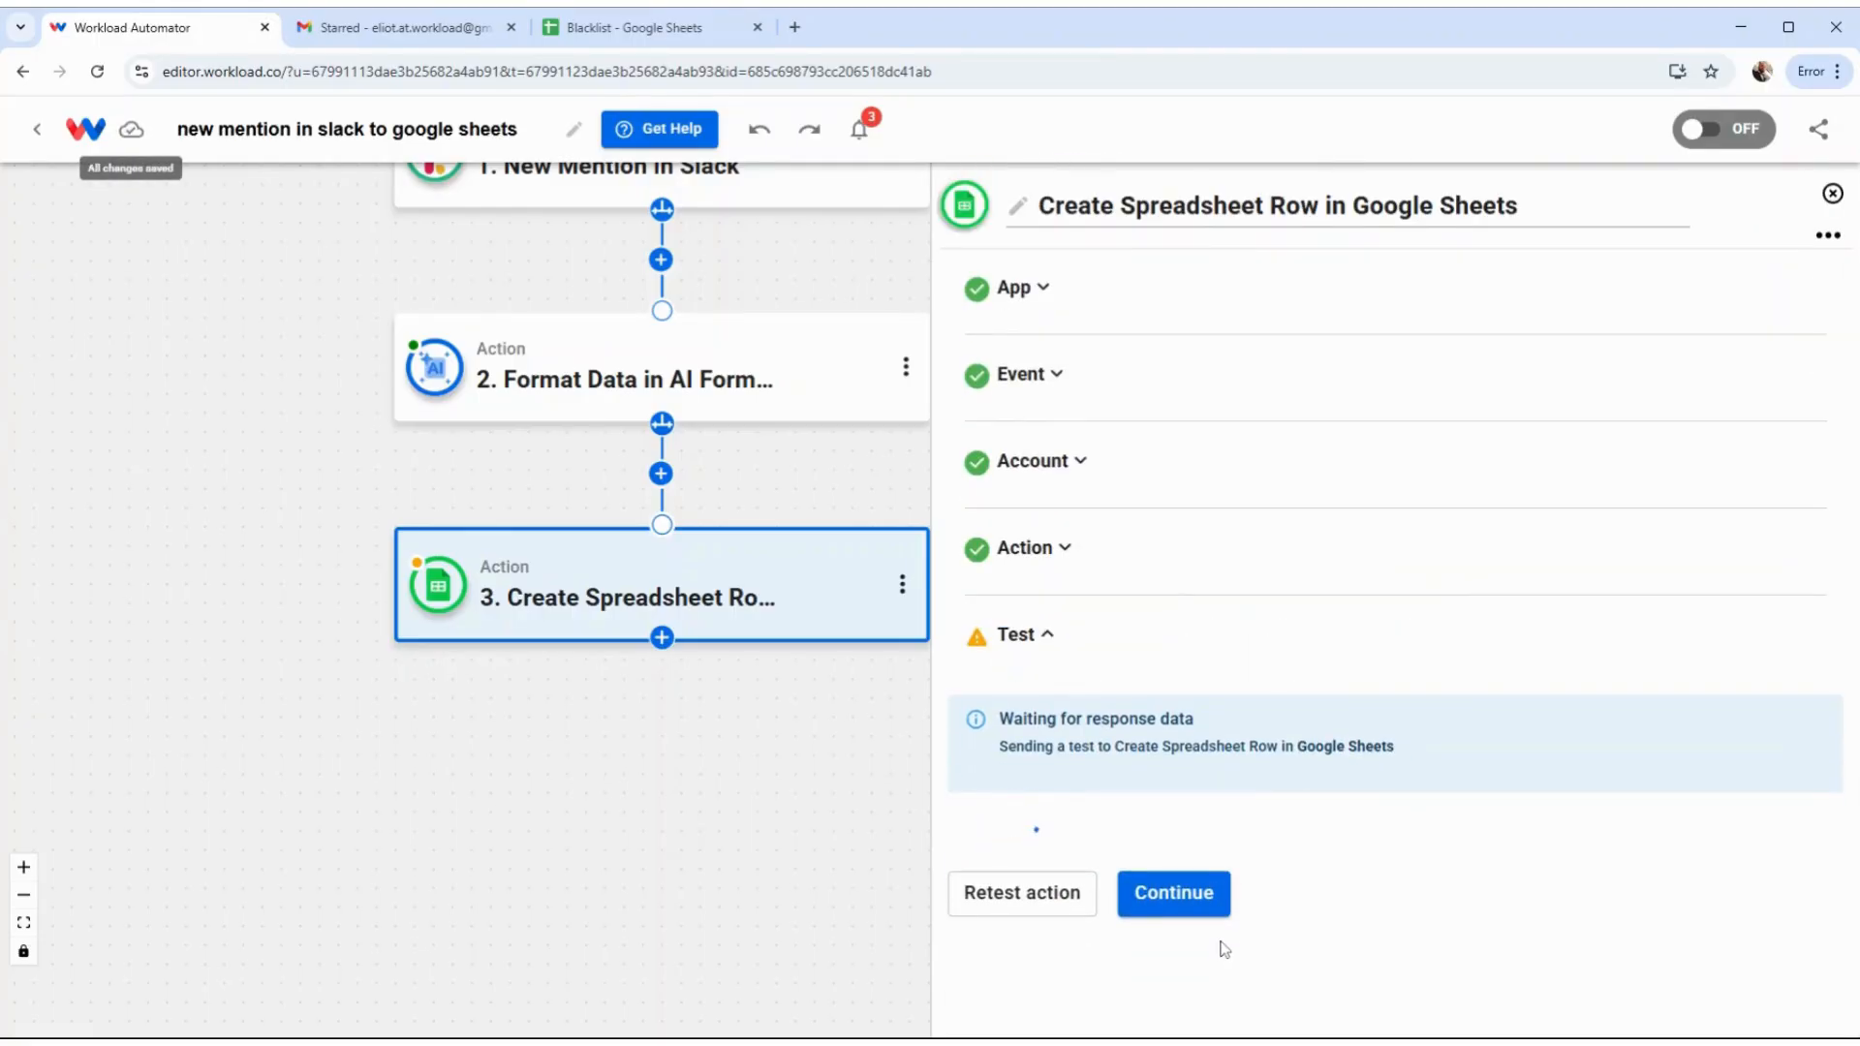
{"action": "scroll", "coordinate": [1249, 920], "scroll_direction": "down", "scroll_amount": 2}
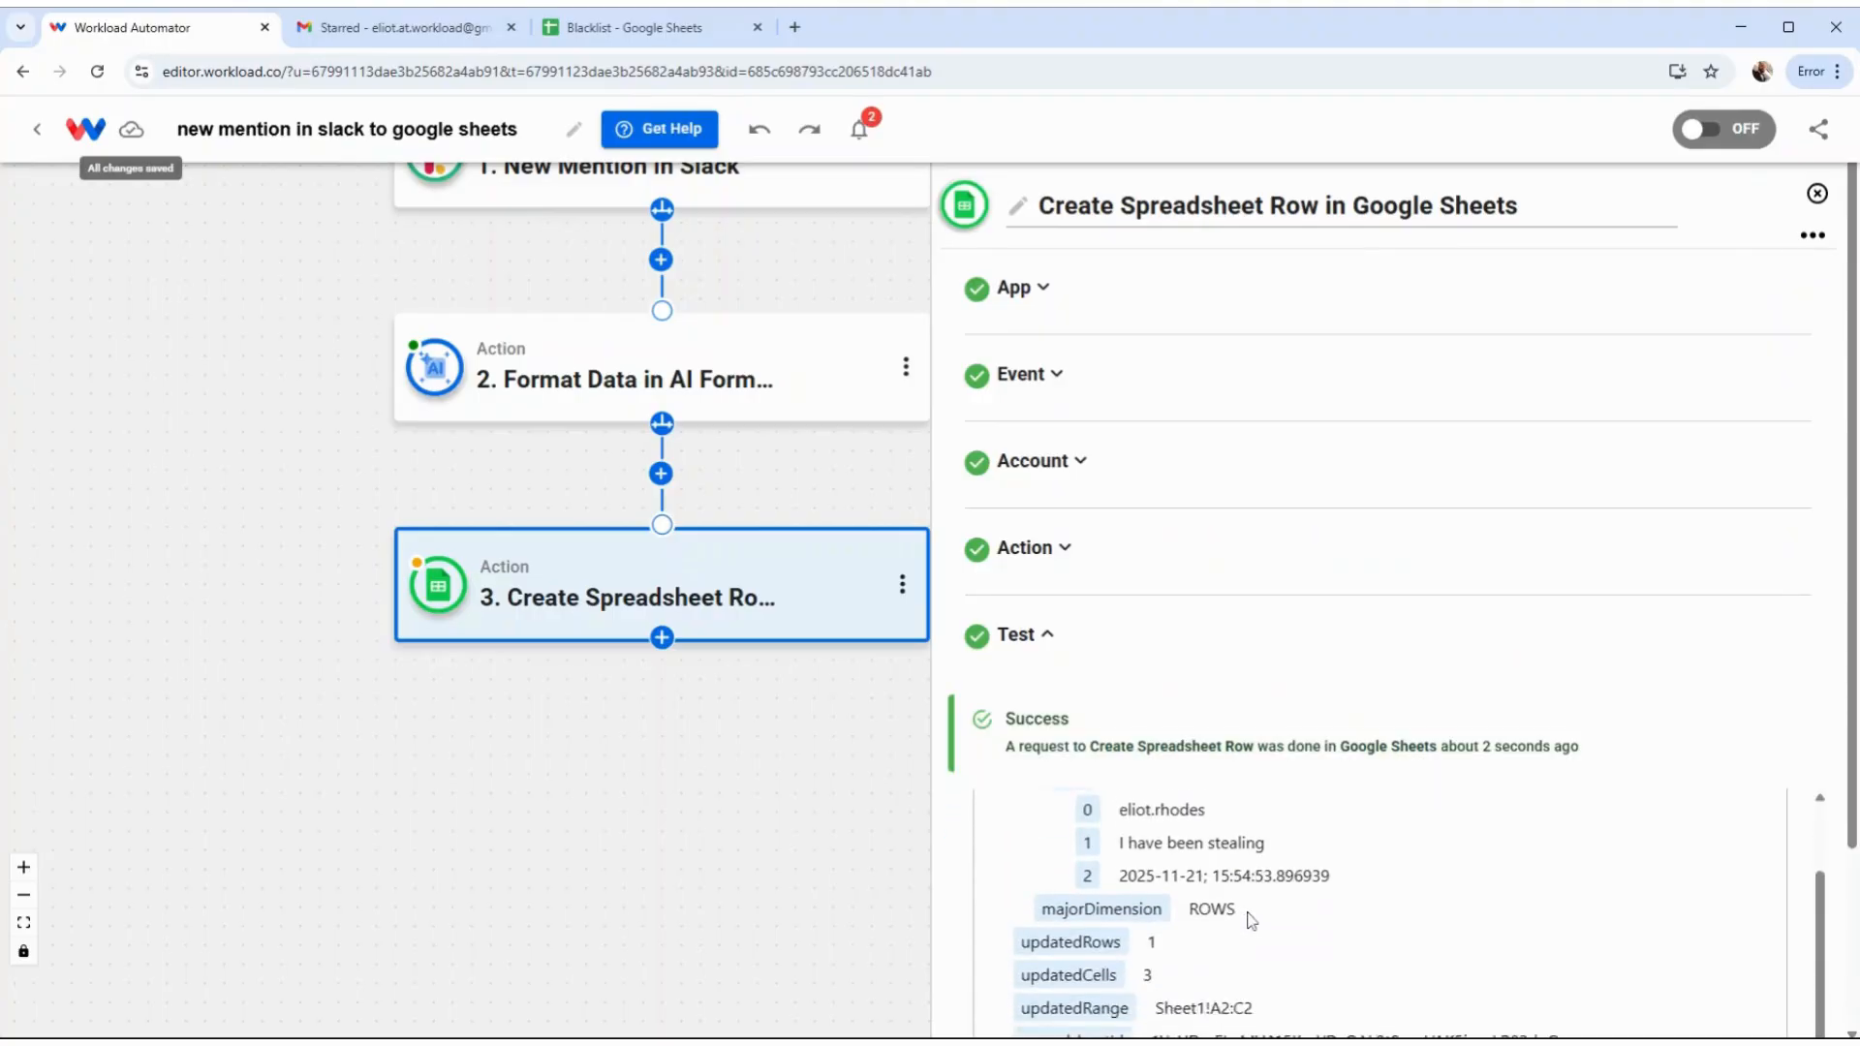
{"action": "scroll", "coordinate": [1251, 919], "scroll_direction": "down", "scroll_amount": 2}
{"action": "scroll", "coordinate": [1358, 804], "scroll_direction": "down", "scroll_amount": 5}
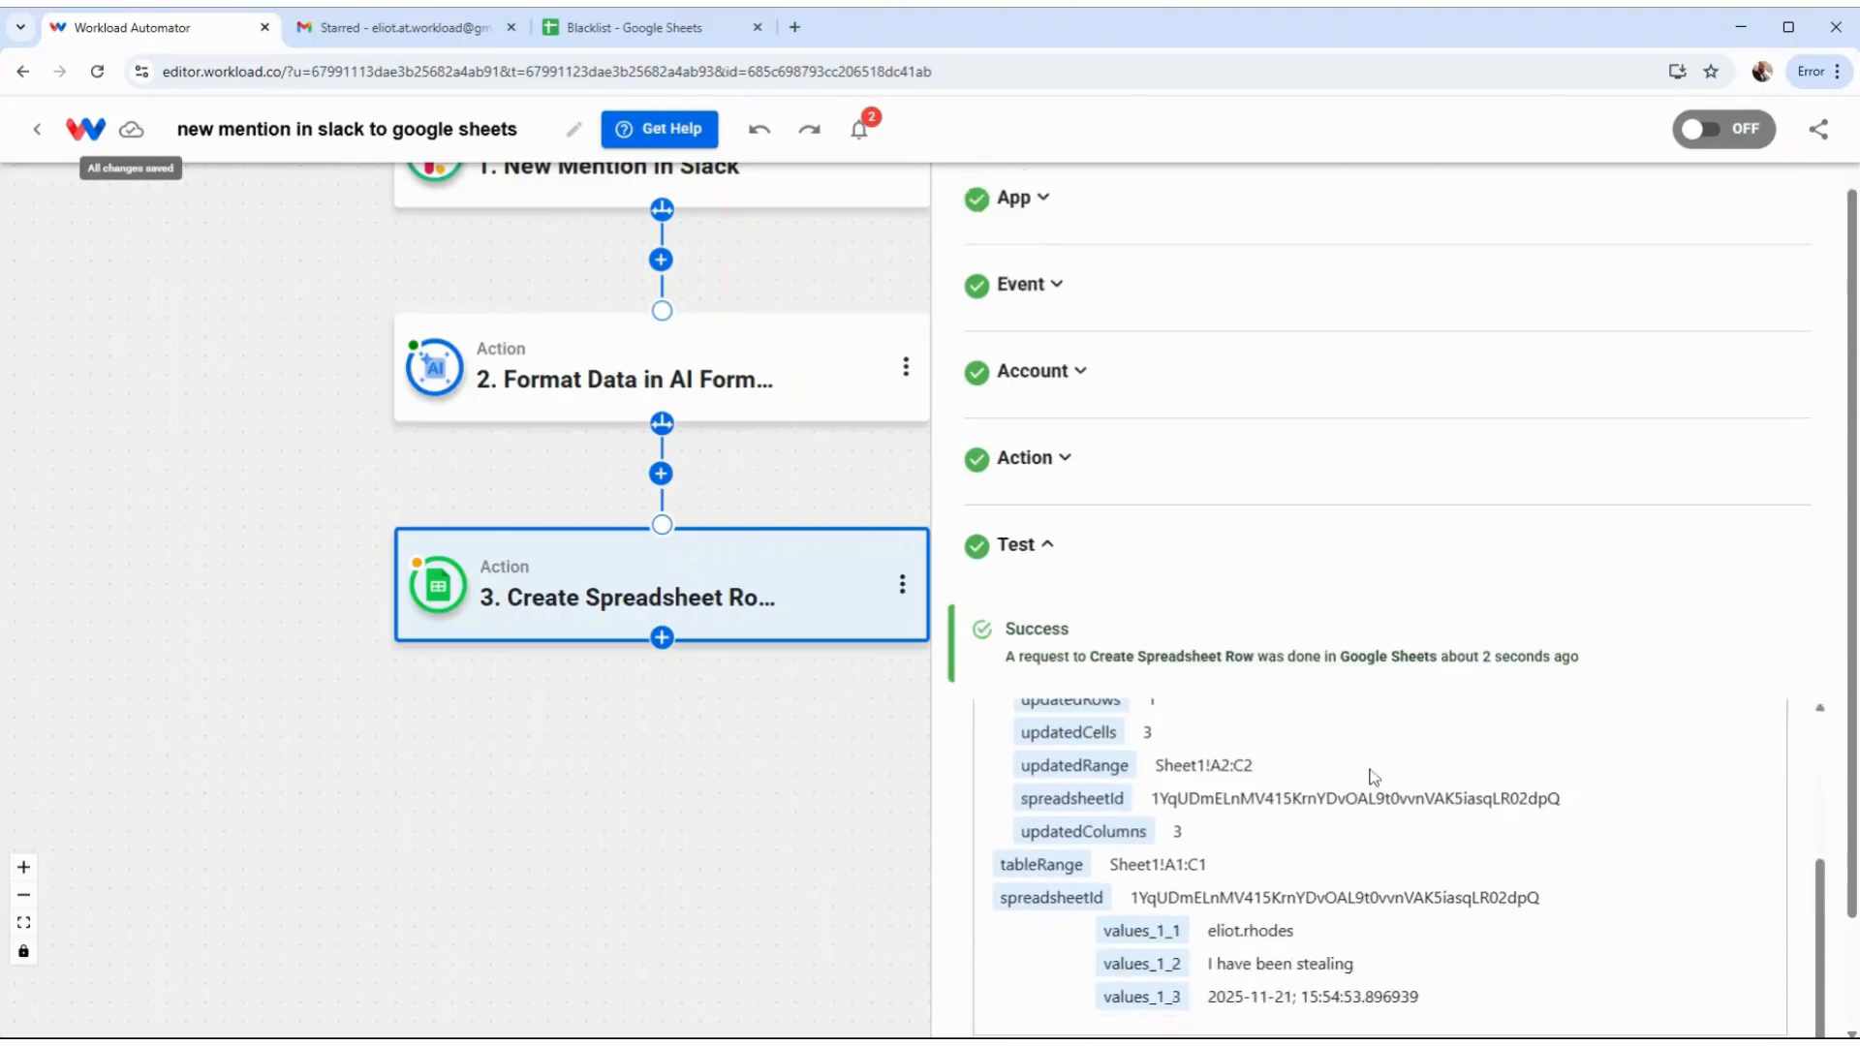
{"action": "left_click", "coordinate": [1219, 998]}
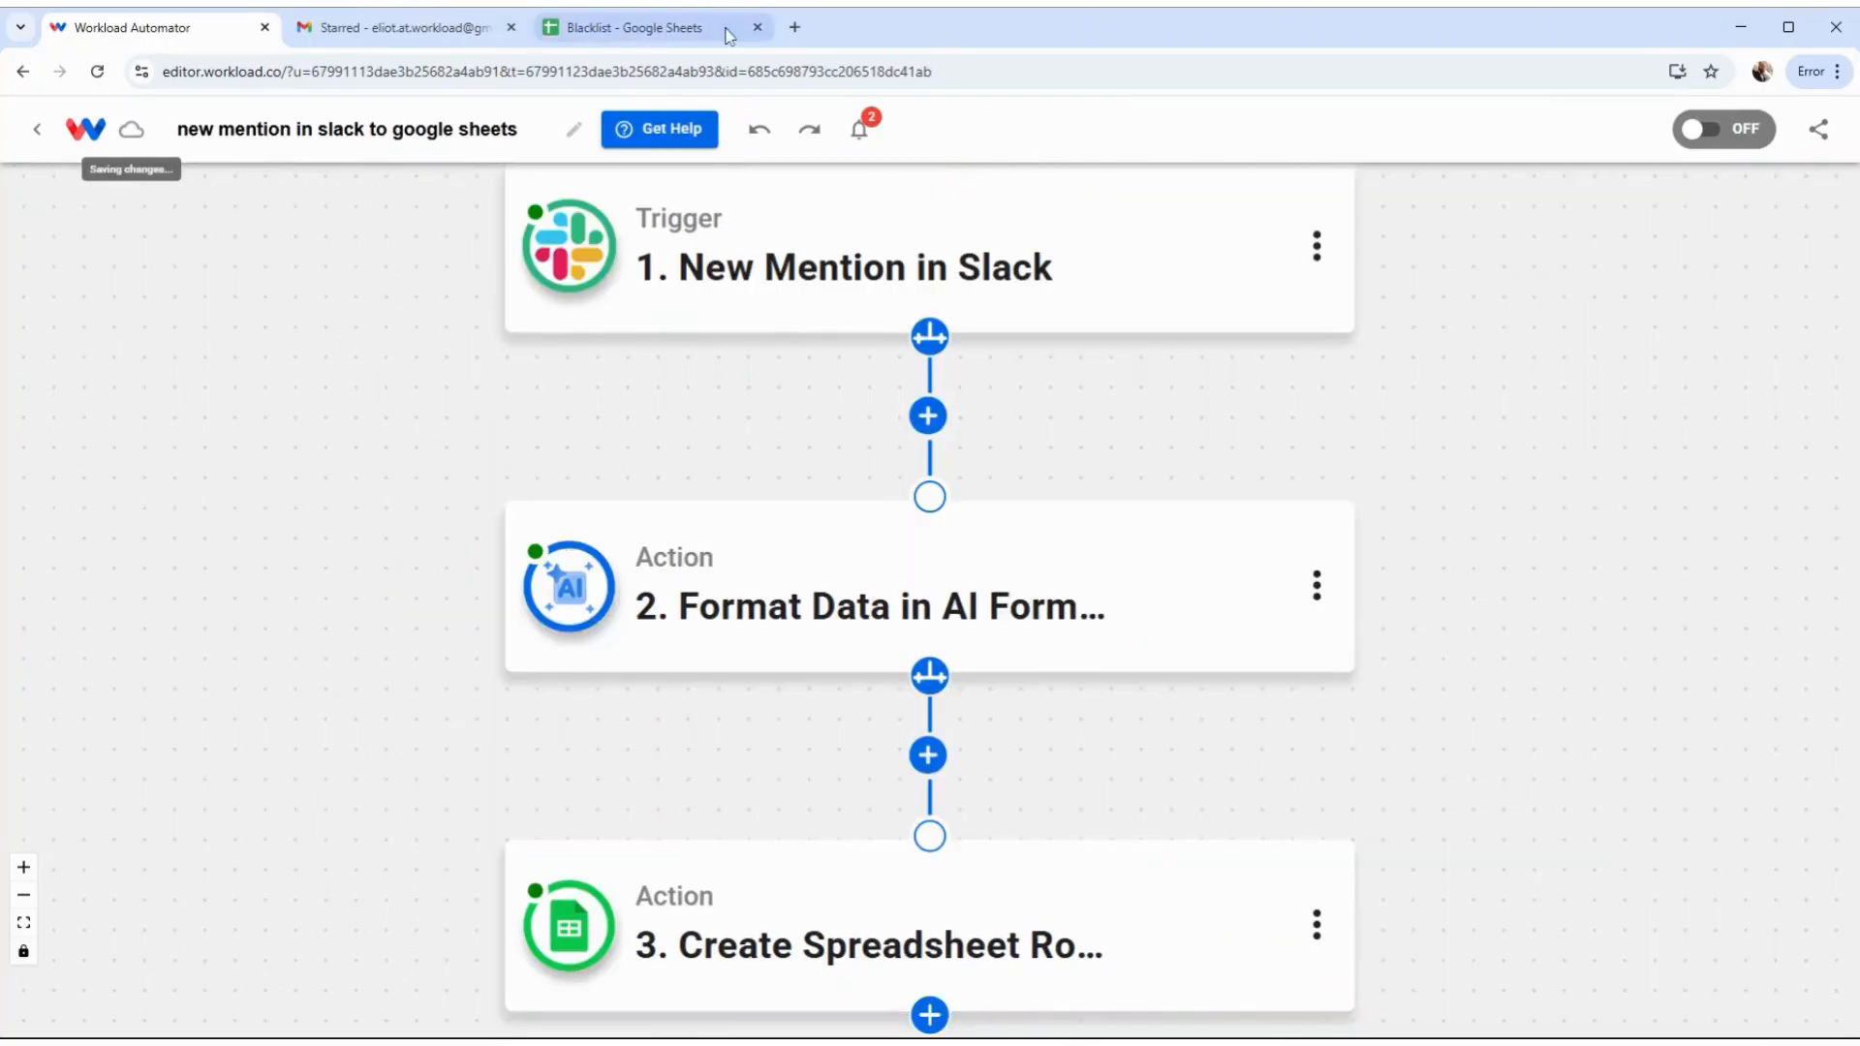
Check the test row in the Blacklist Google Sheet and return to the Workload workflow editor
{"action": "left_click", "coordinate": [651, 34]}
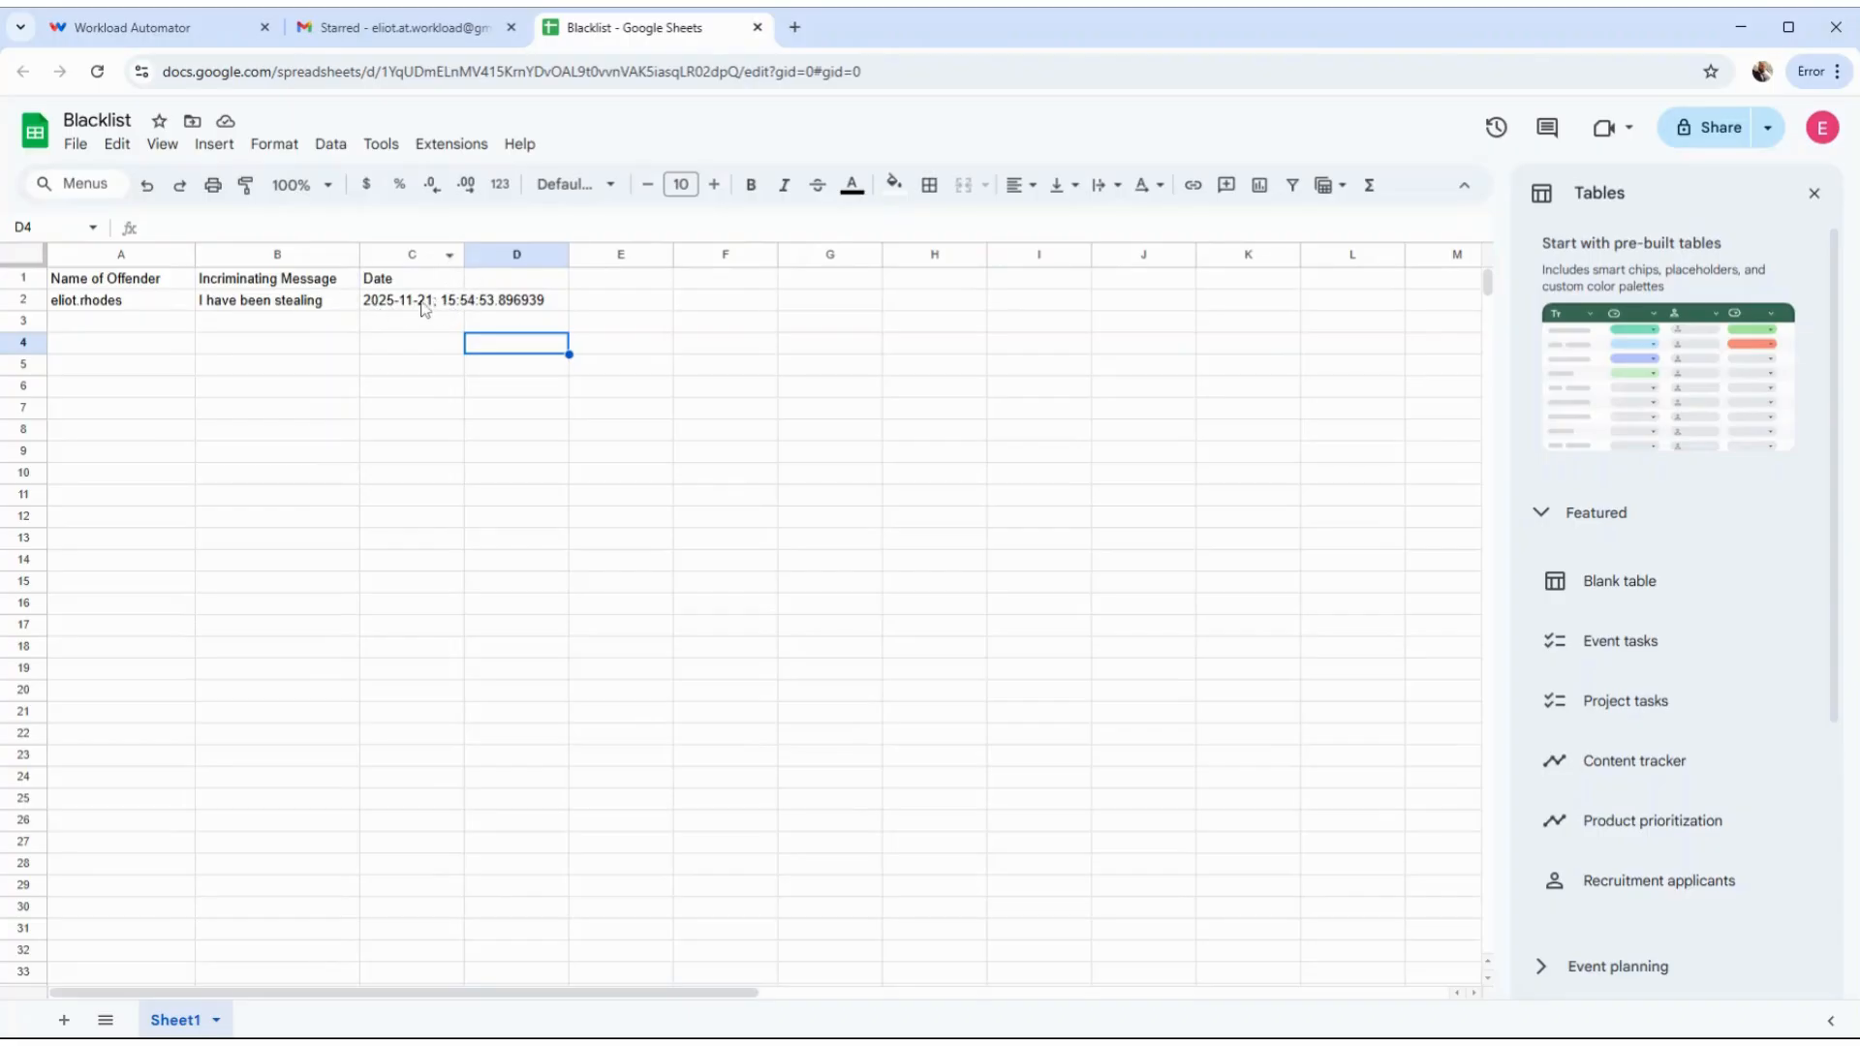
{"action": "left_click", "coordinate": [121, 29]}
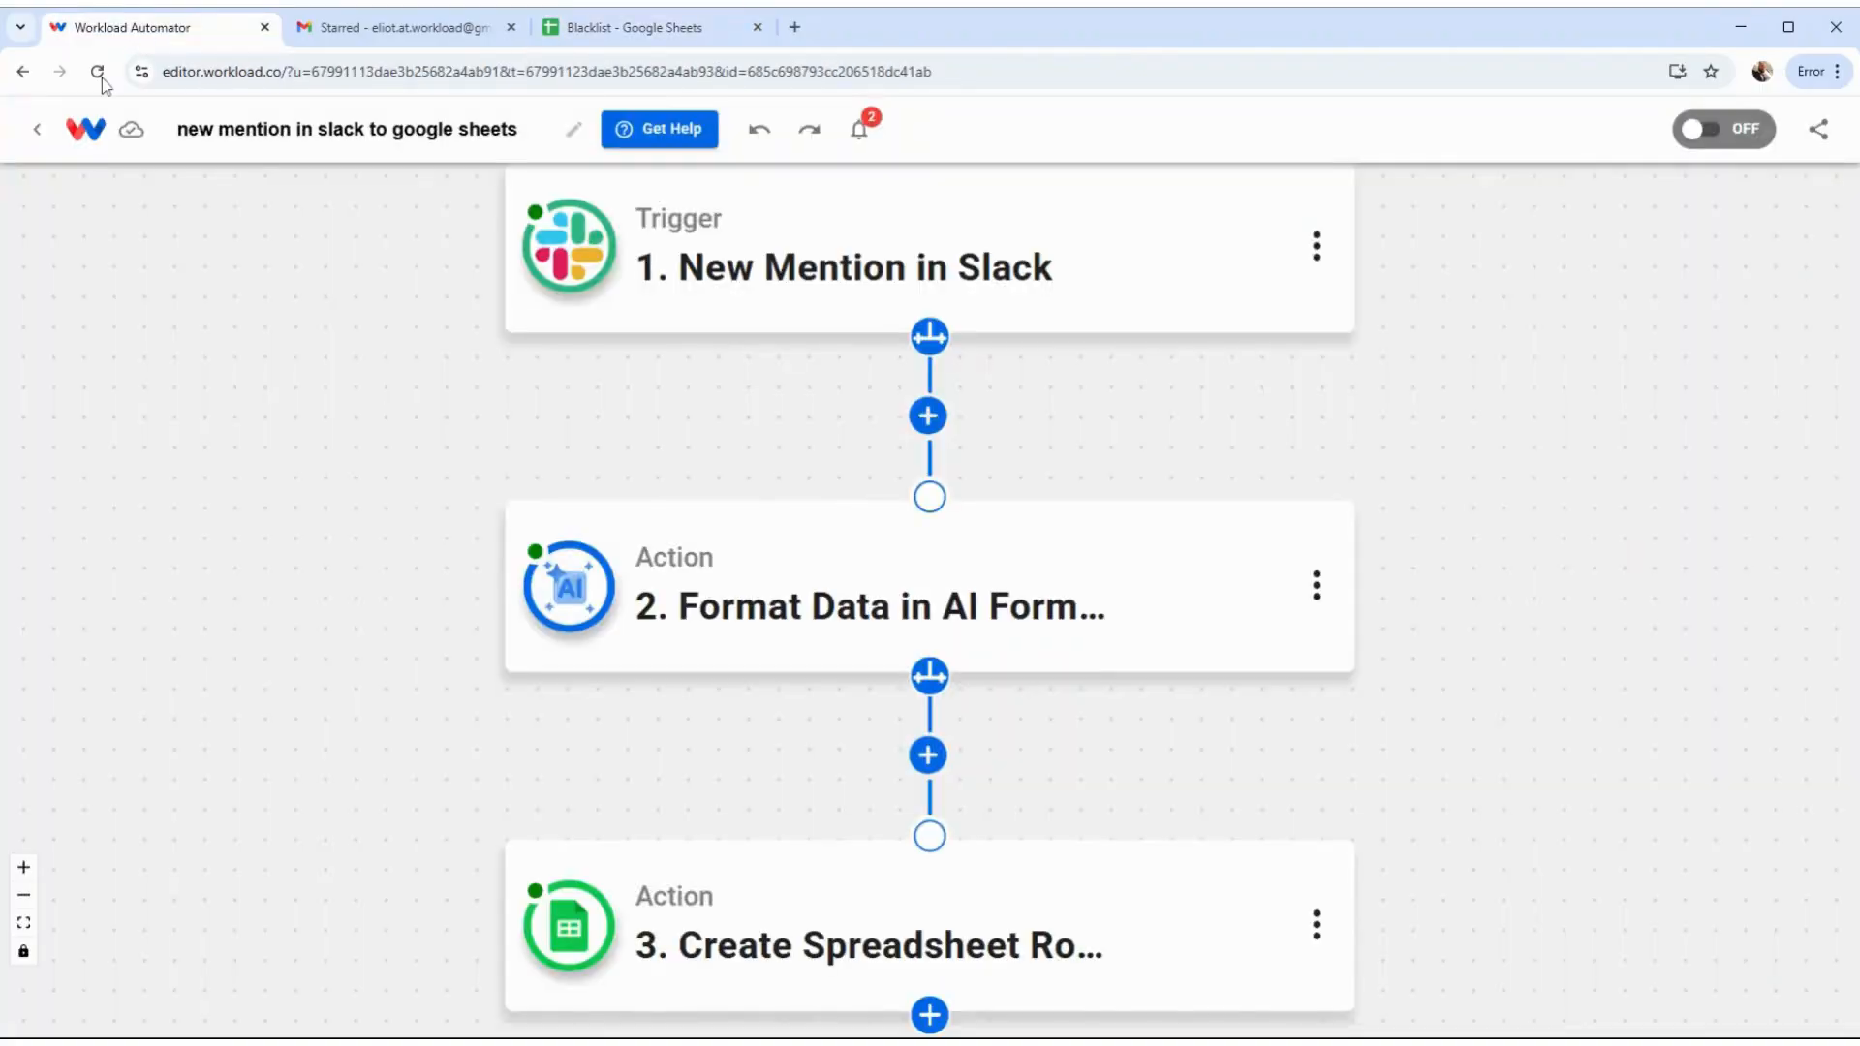